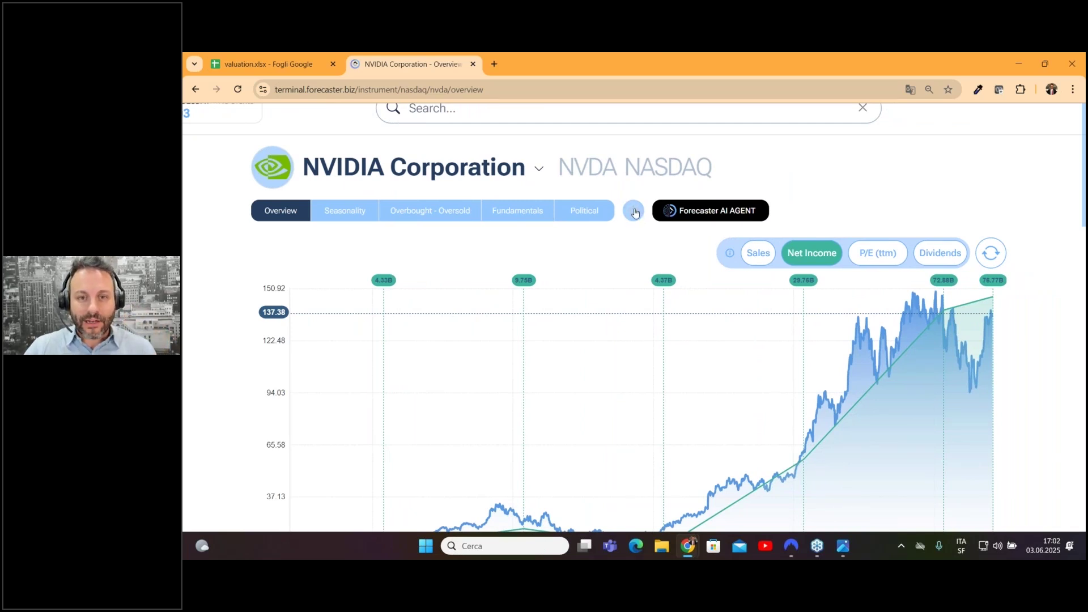
# Step: View NVIDIA's watchlist options from its star, then zoom out and open the sections grid
pyautogui.click(633, 213)
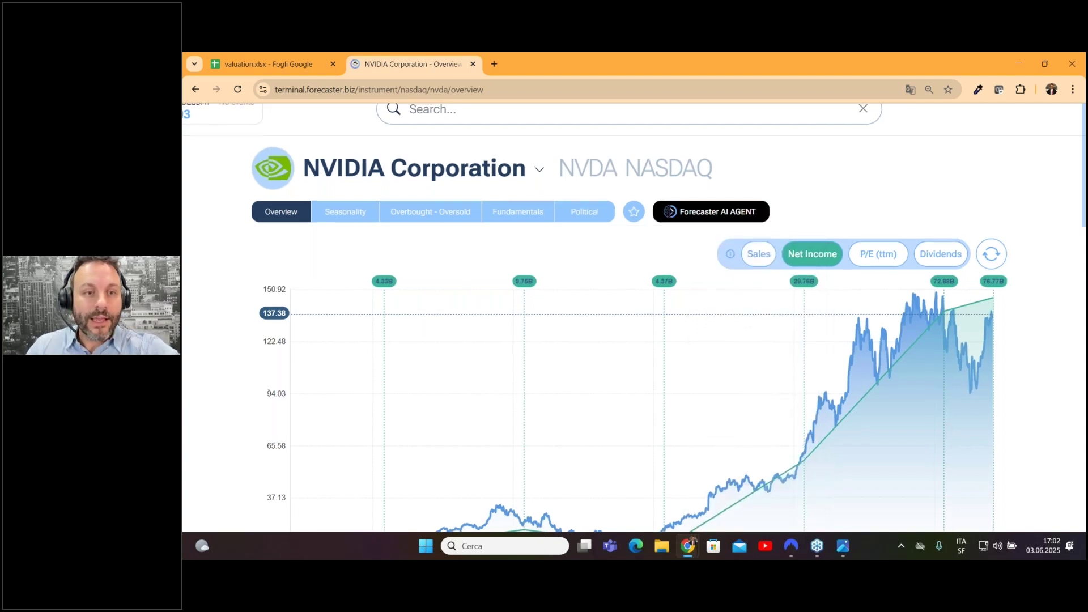
pyautogui.hotkey('ctrl', '-')
pyautogui.hotkey('ctrl', '-')
pyautogui.hotkey('ctrl', '-')
pyautogui.click(1007, 121)
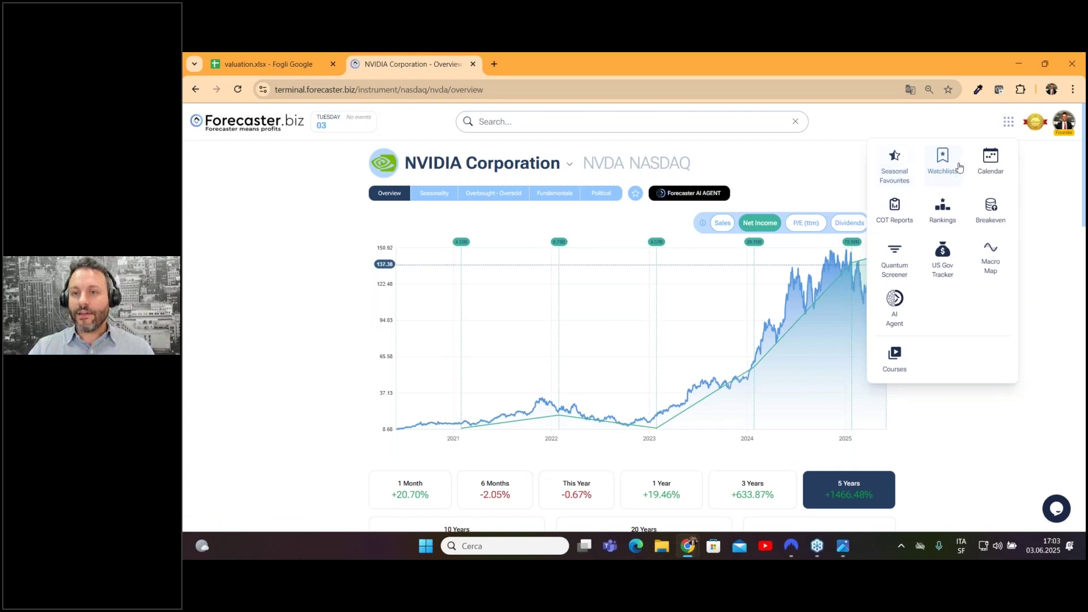
# Step: Open Watchlists and browse Granolas, Indexes, Crypto, Forex major, then Best of Buffett's
pyautogui.click(942, 162)
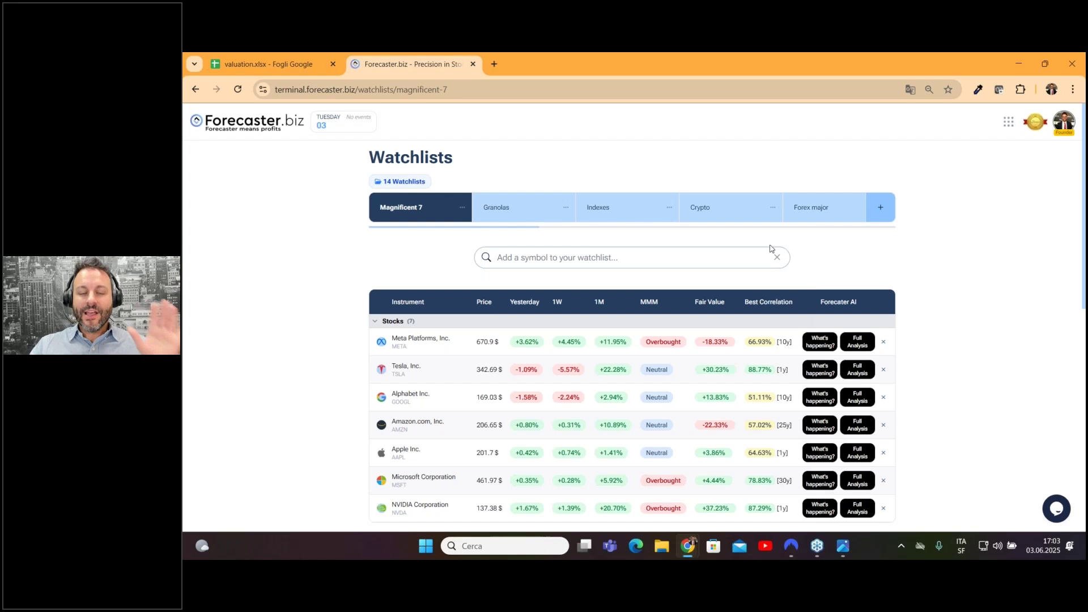
pyautogui.hscroll(1, 506, 229)
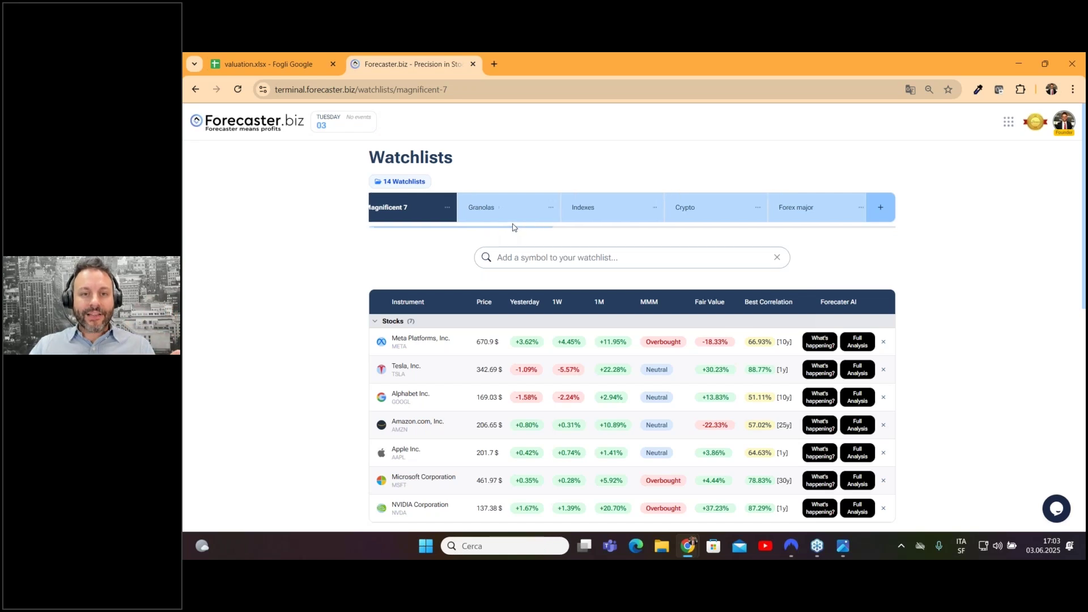
pyautogui.moveTo(513, 228); pyautogui.dragTo(476, 233)
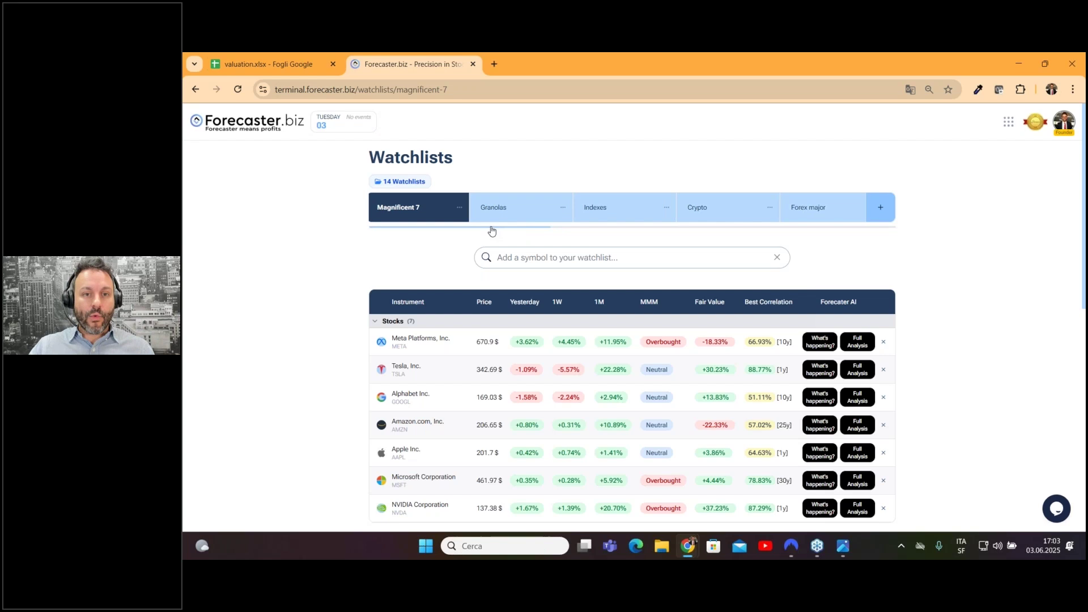
pyautogui.hscroll(2, 490, 230)
pyautogui.hscroll(-2, 411, 228)
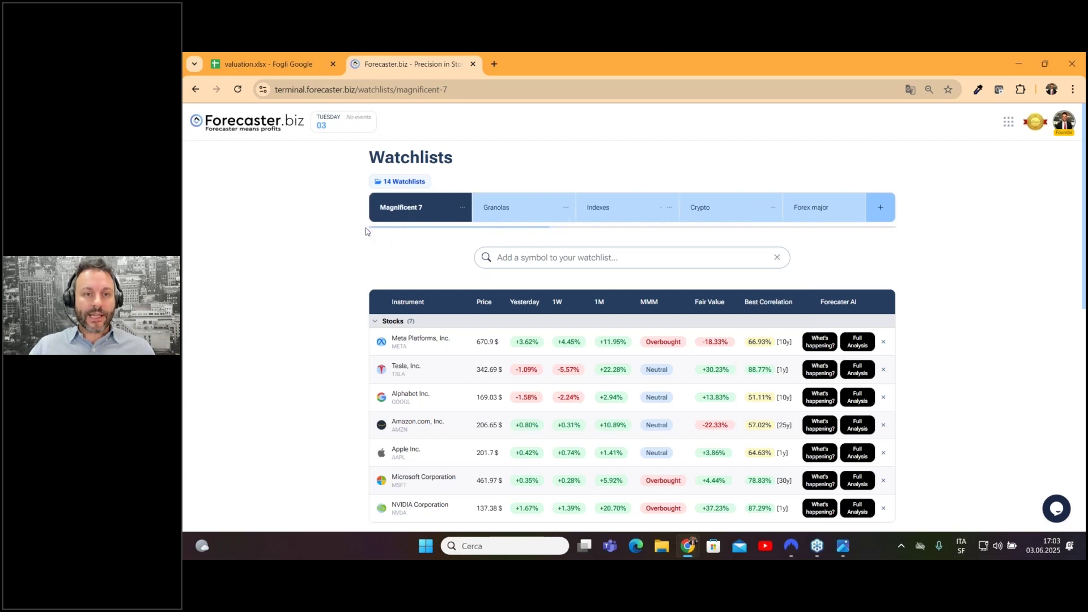
pyautogui.click(517, 211)
pyautogui.click(621, 215)
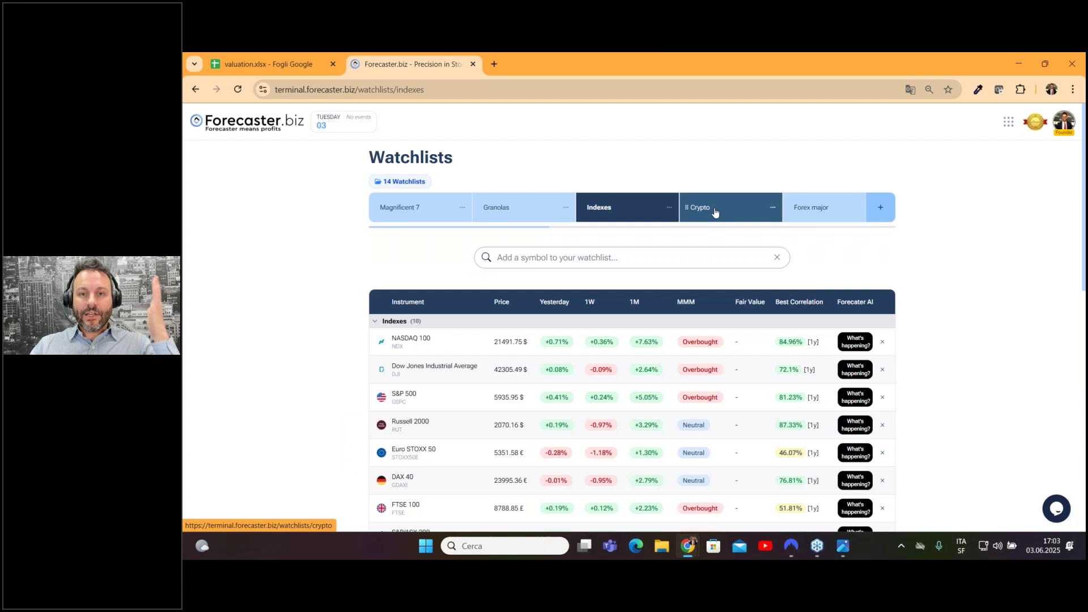
pyautogui.click(713, 215)
pyautogui.click(816, 212)
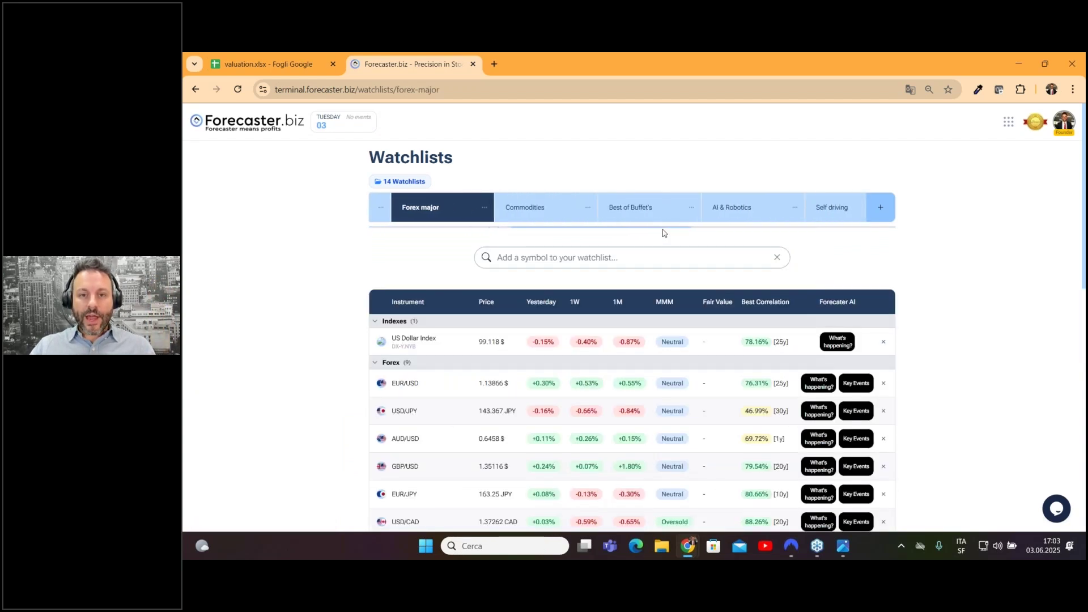
pyautogui.click(635, 217)
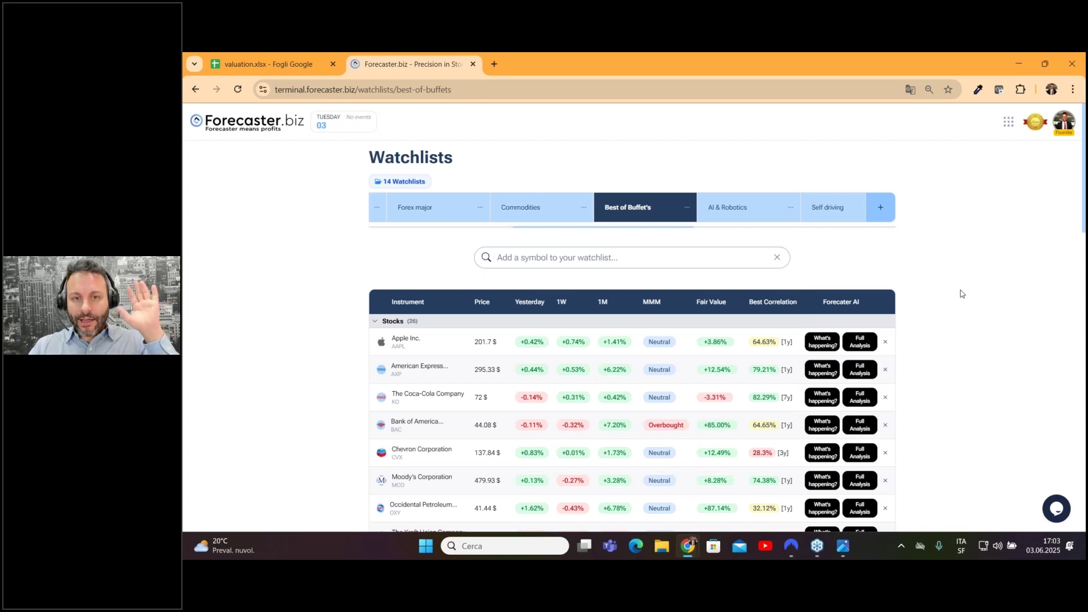
# Step: Add a New Watchlist, delete it with confirmation, then show the APP watchlist
pyautogui.click(881, 210)
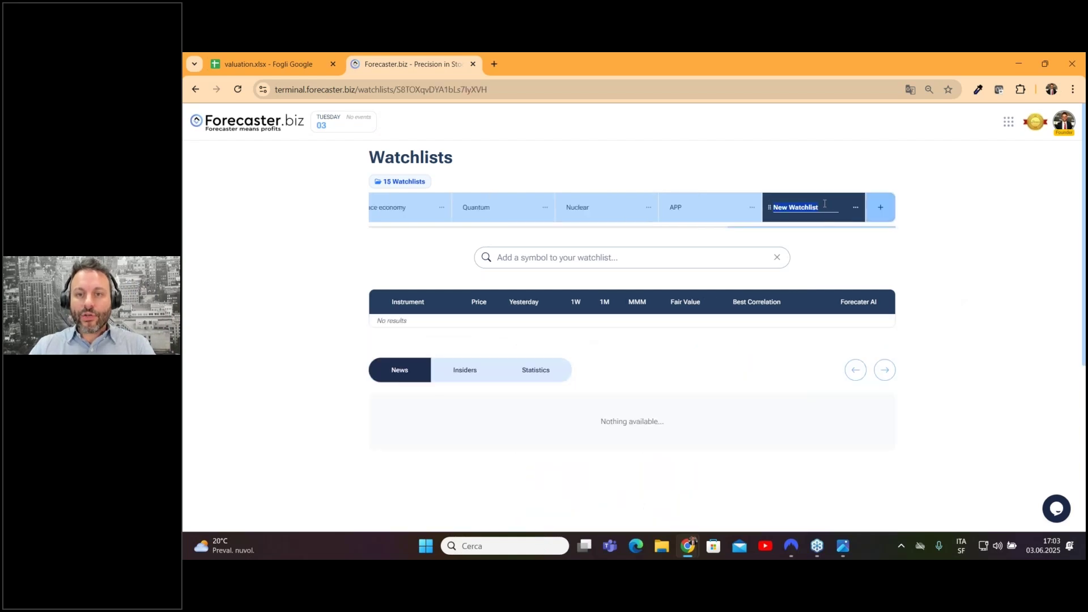
pyautogui.click(959, 208)
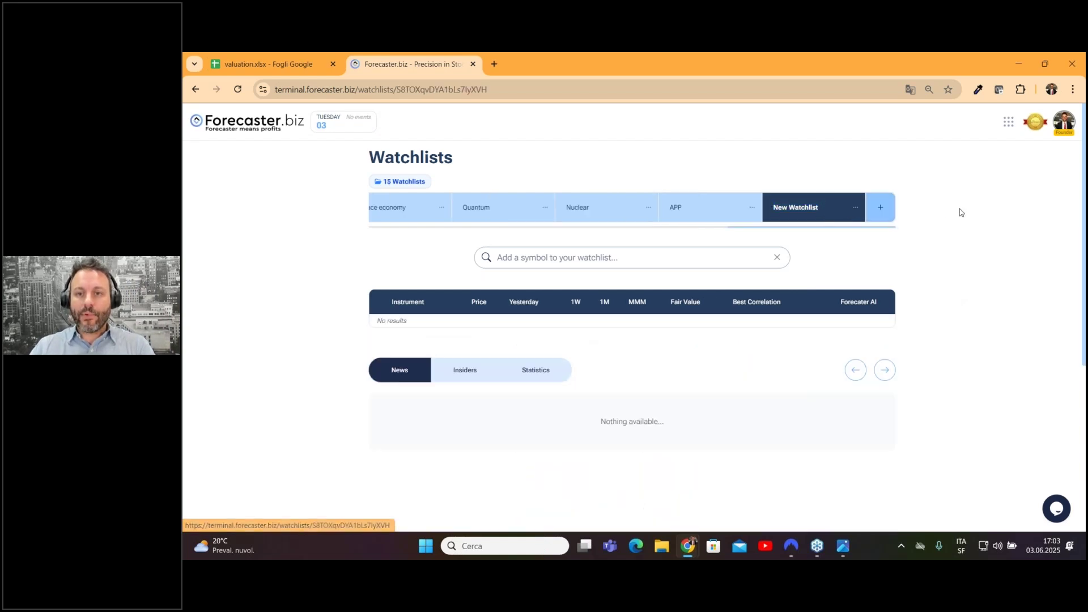
pyautogui.click(855, 208)
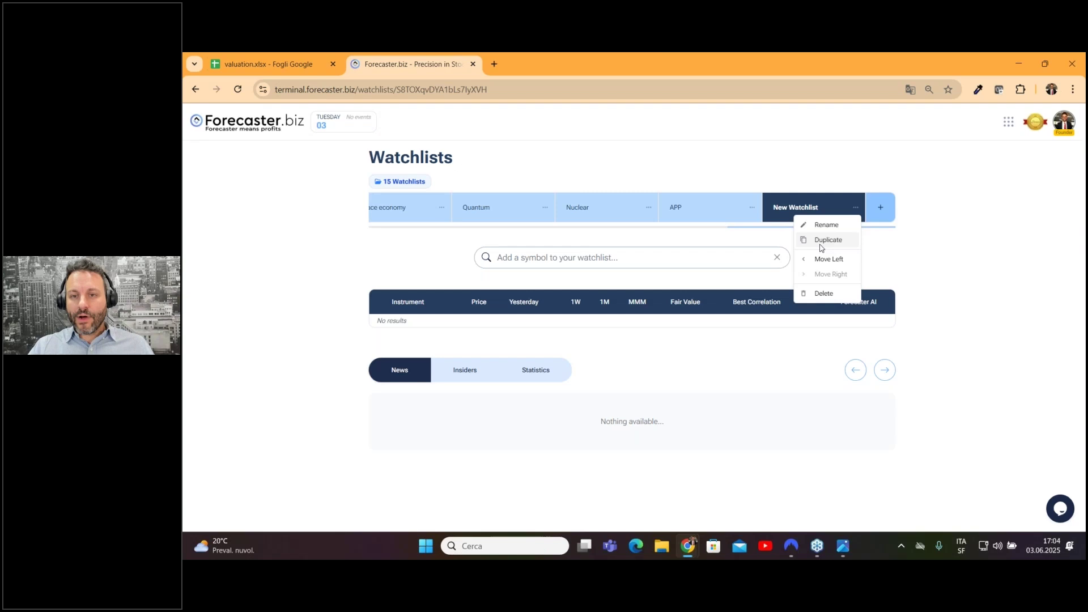
pyautogui.click(824, 293)
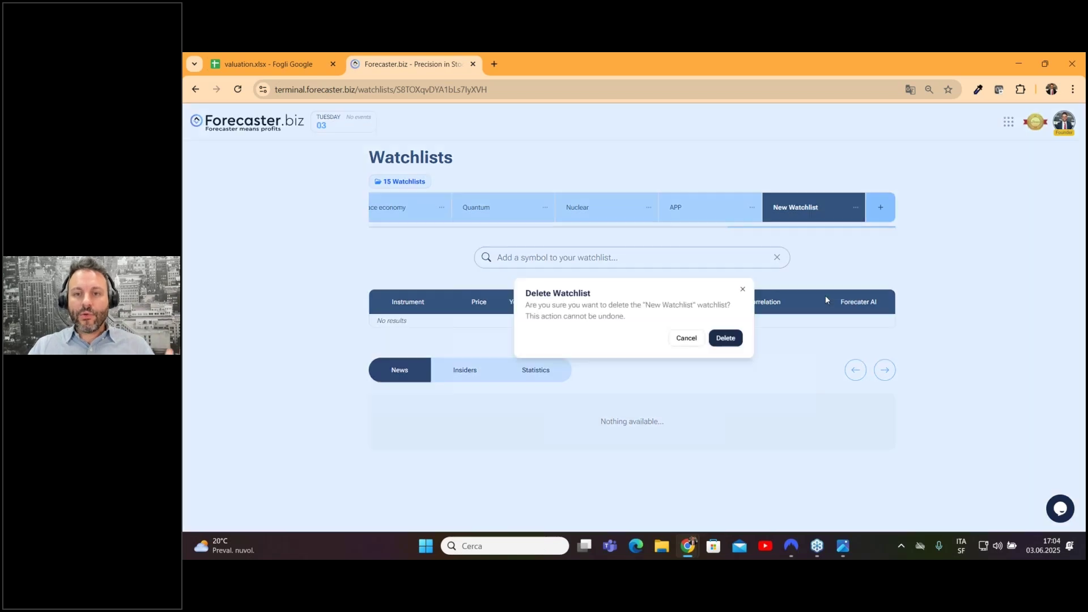
pyautogui.click(725, 340)
pyautogui.click(787, 209)
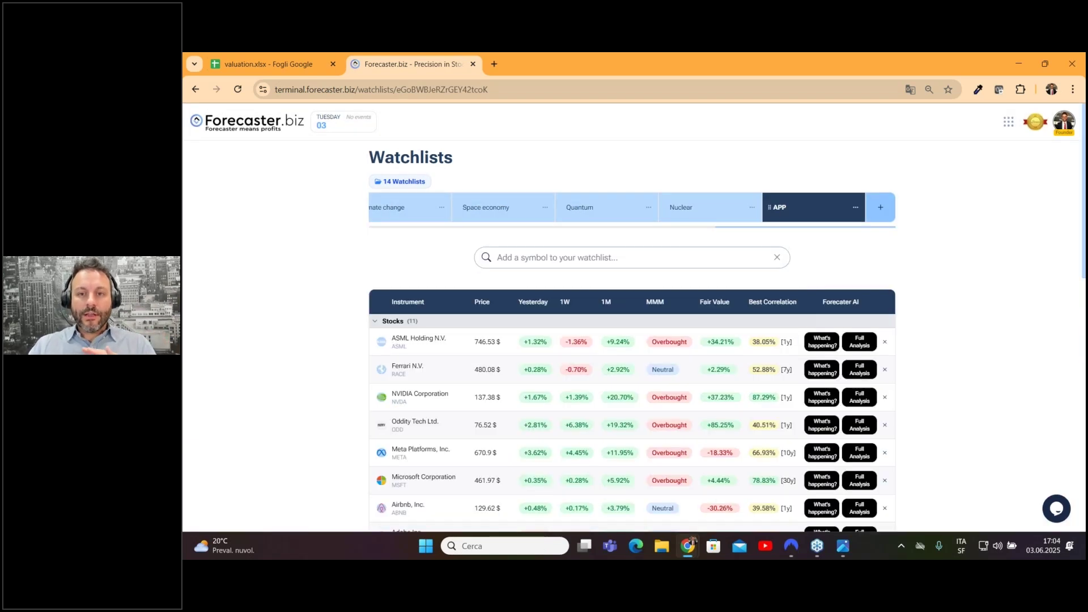
pyautogui.moveTo(762, 232); pyautogui.dragTo(397, 233)
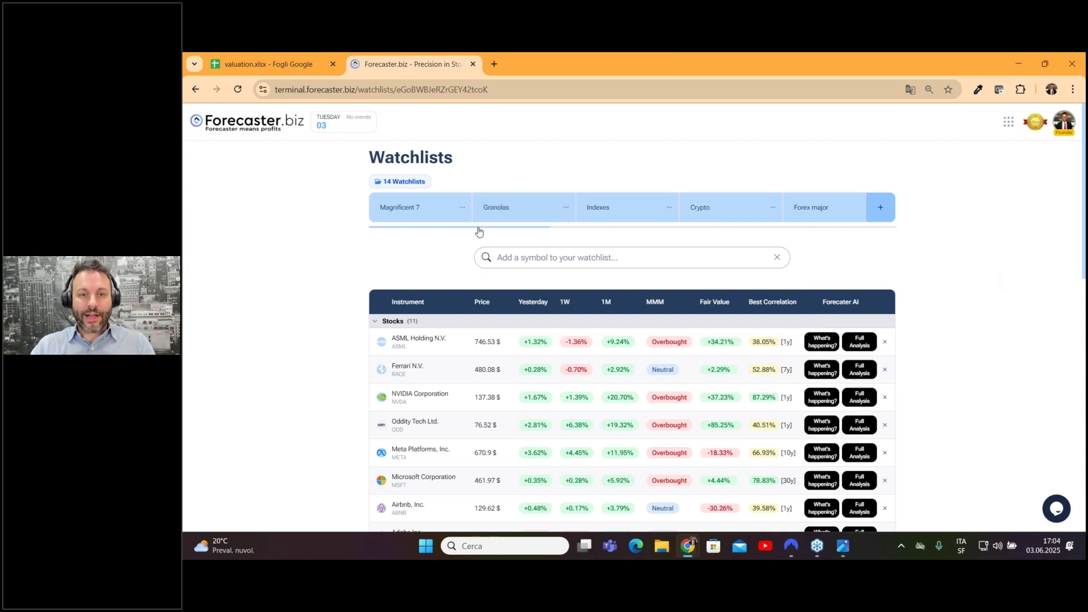
pyautogui.moveTo(479, 228); pyautogui.dragTo(597, 228)
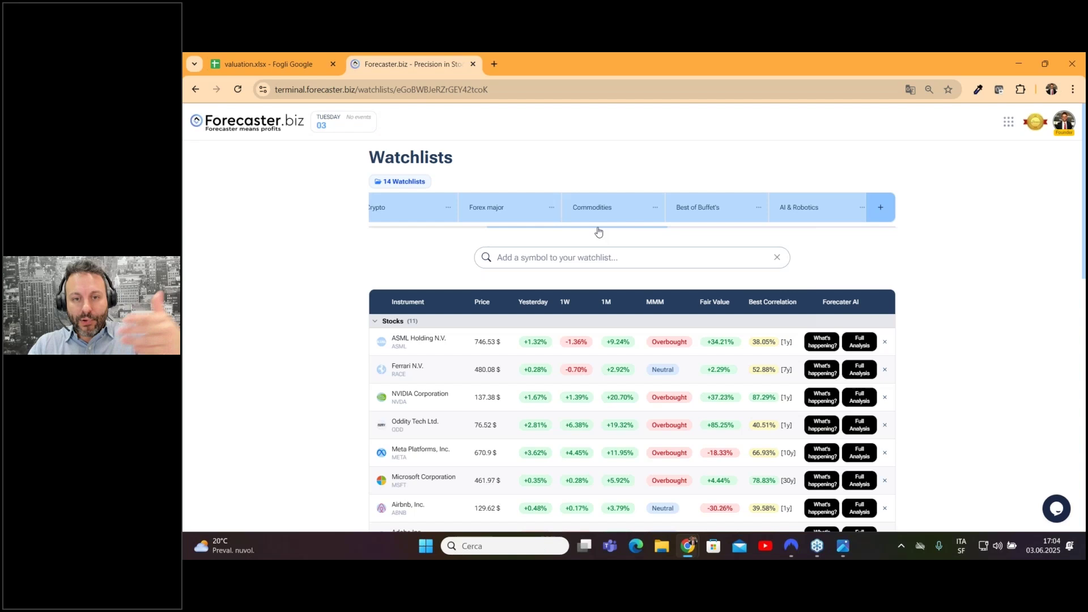
pyautogui.moveTo(598, 228); pyautogui.dragTo(472, 230)
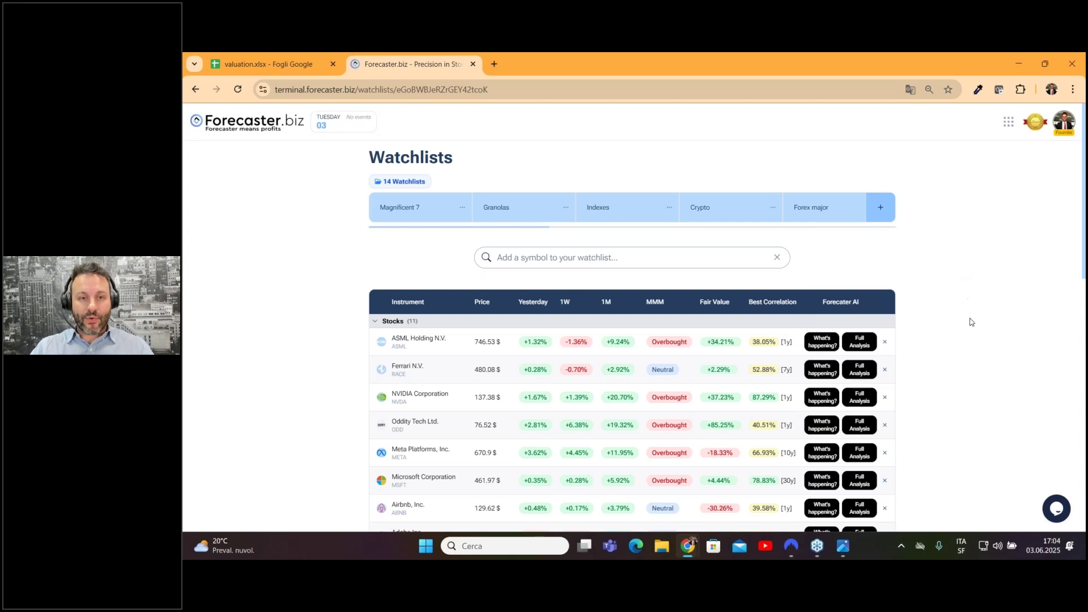
# Step: Open Magnificent 7, type a search in 'Add a symbol', then clear it
pyautogui.click(398, 210)
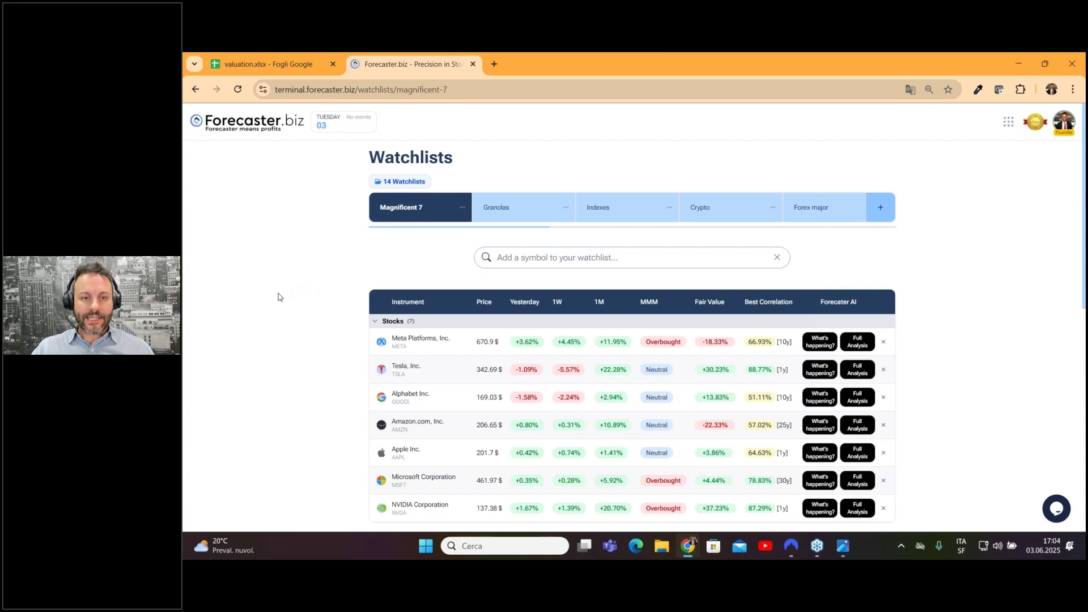
pyautogui.scroll(-1, 278, 297)
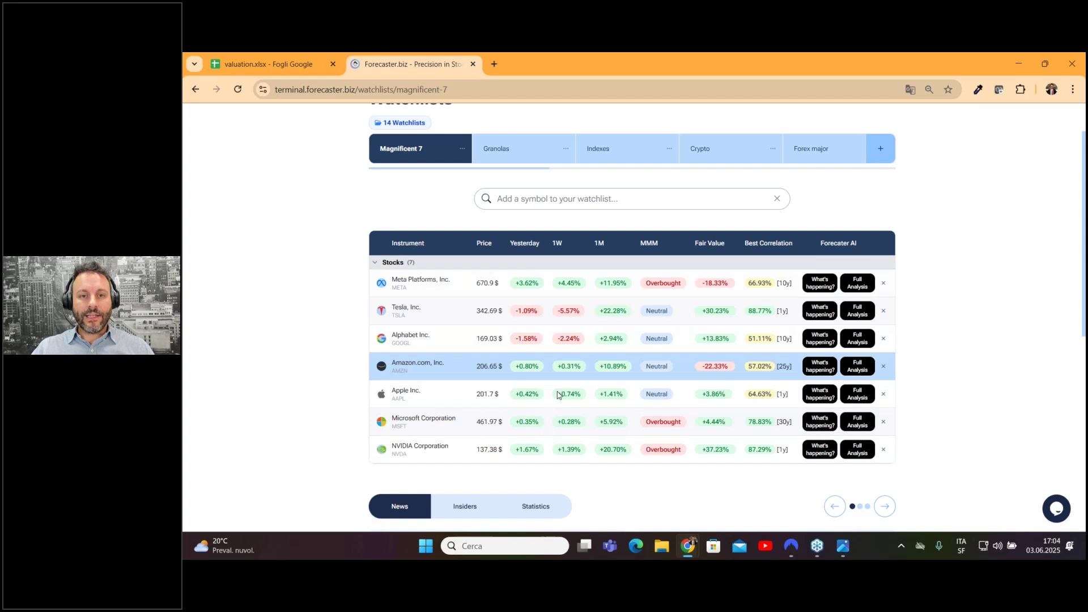
pyautogui.click(614, 199)
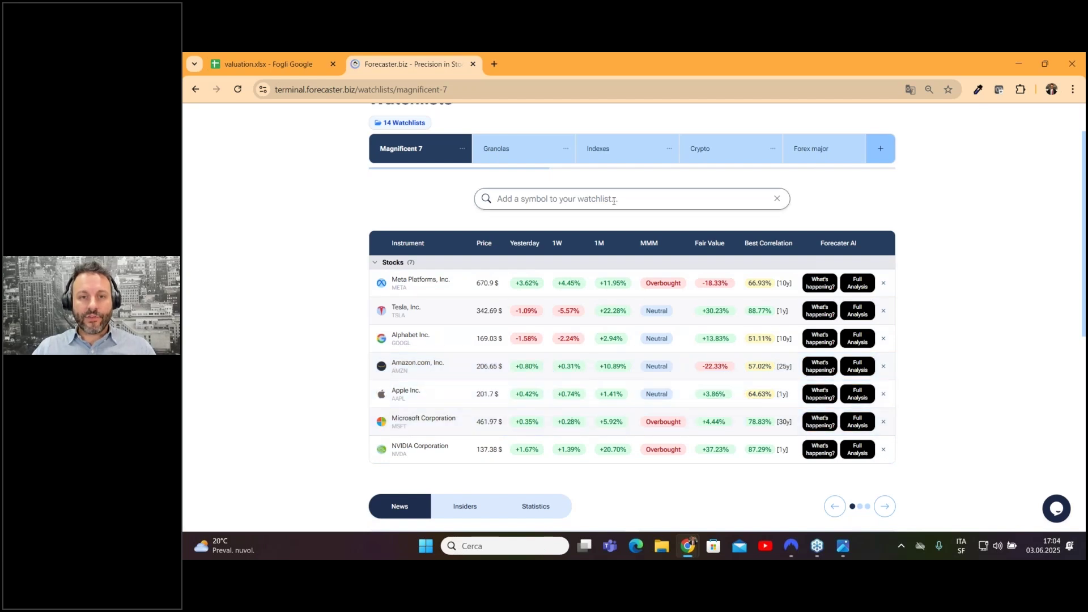
pyautogui.write('nvi')
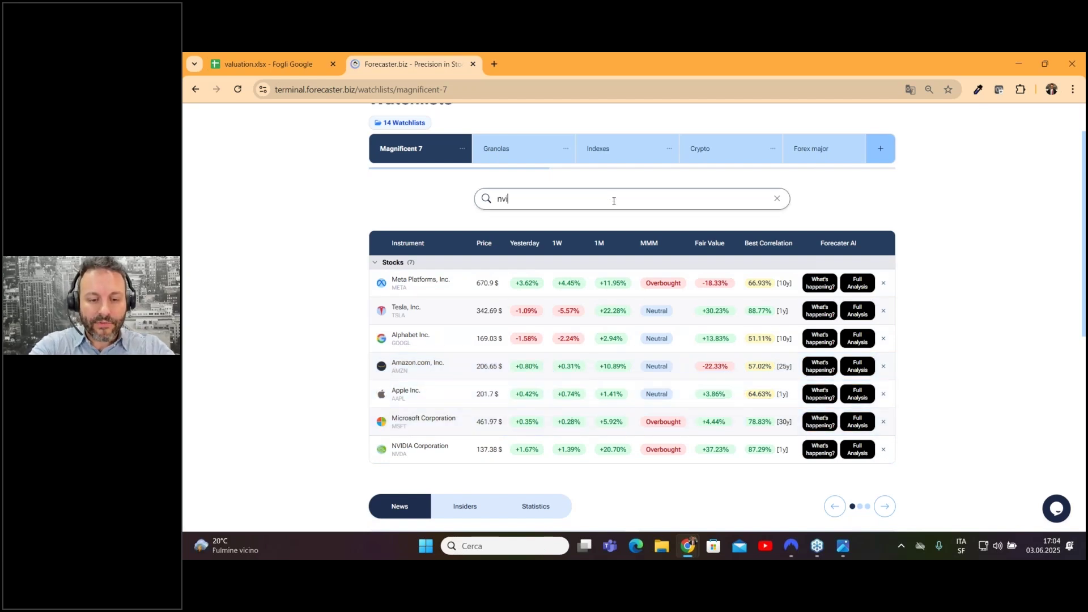
pyautogui.write('f')
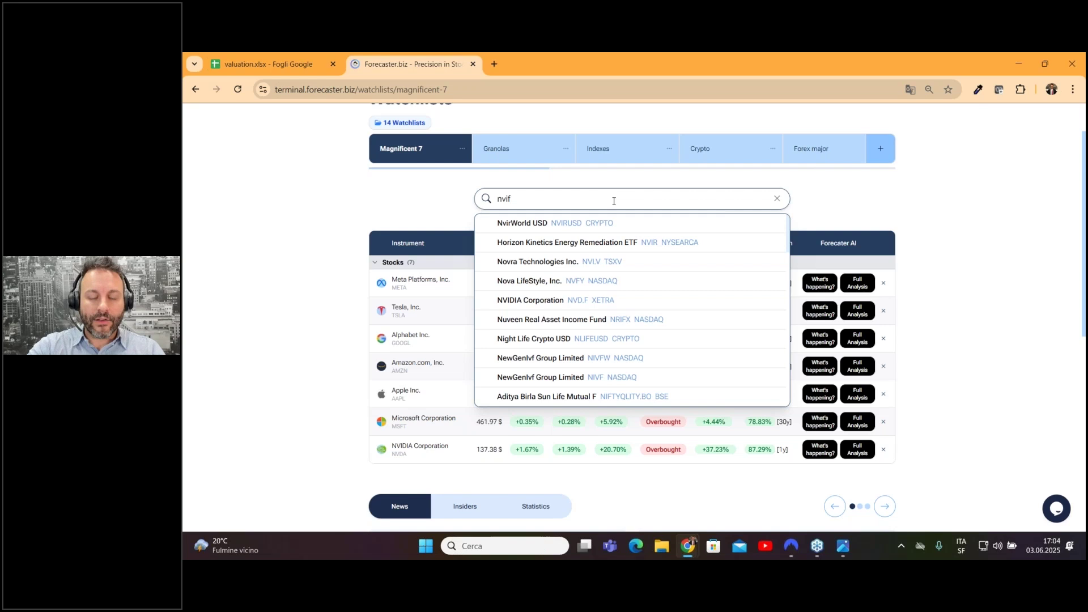
pyautogui.press('BackSpace')
pyautogui.press('BackSpace')
pyautogui.press('BackSpace')
pyautogui.press('BackSpace')
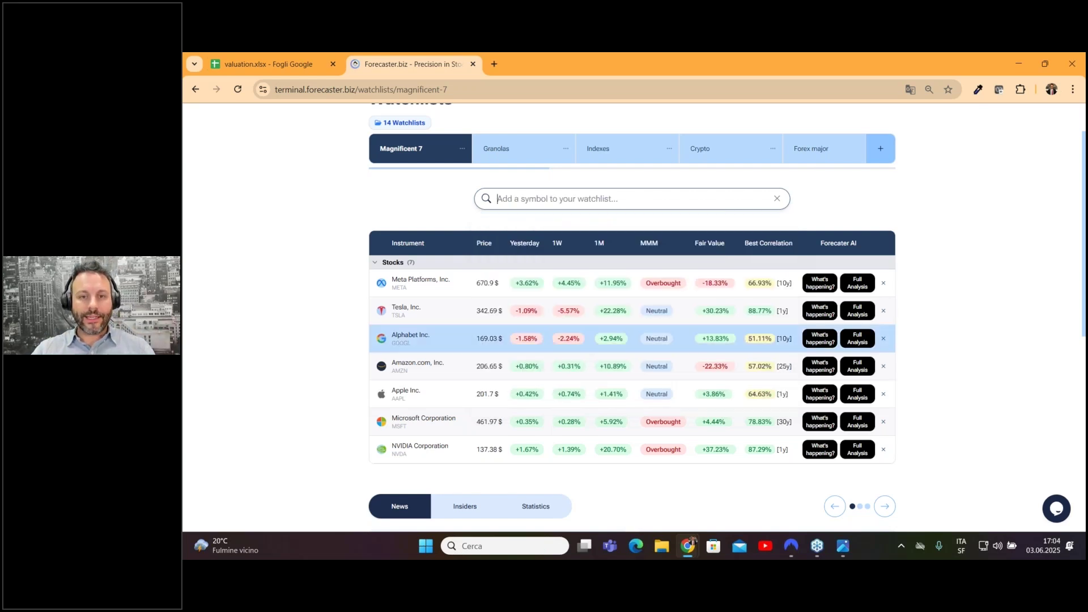
# Step: Dismiss the symbol search and sort by 1D, 1W, 1M, then MMM status
pyautogui.click(961, 275)
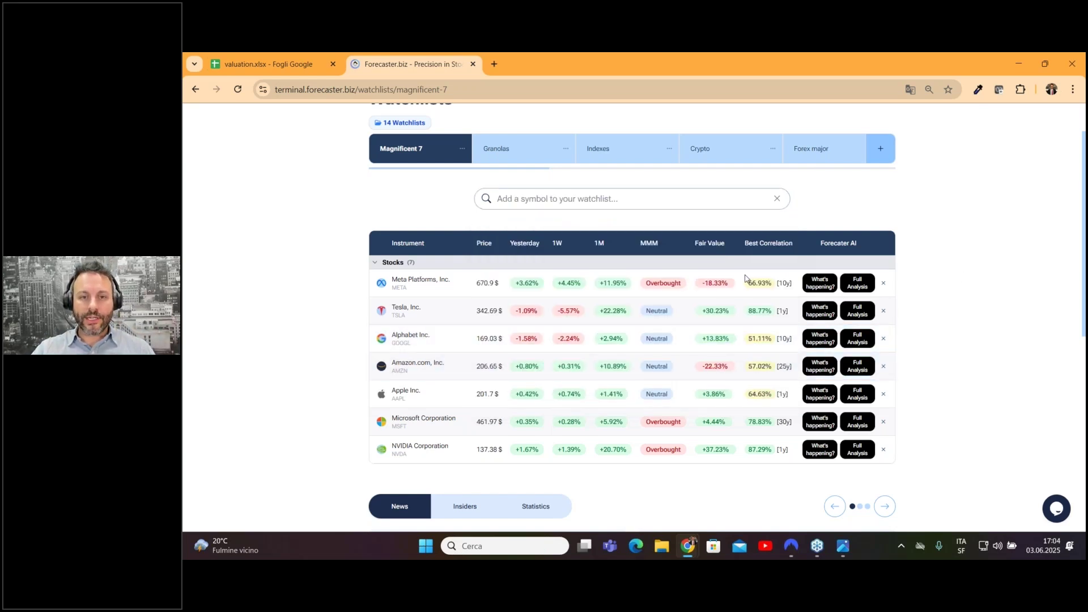
pyautogui.click(526, 243)
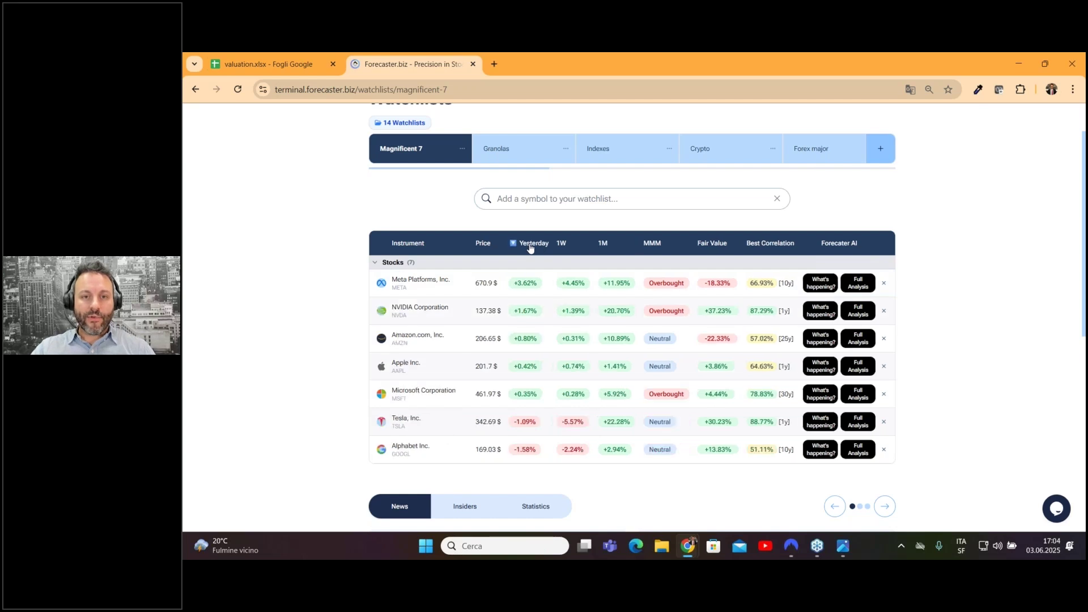
pyautogui.click(561, 244)
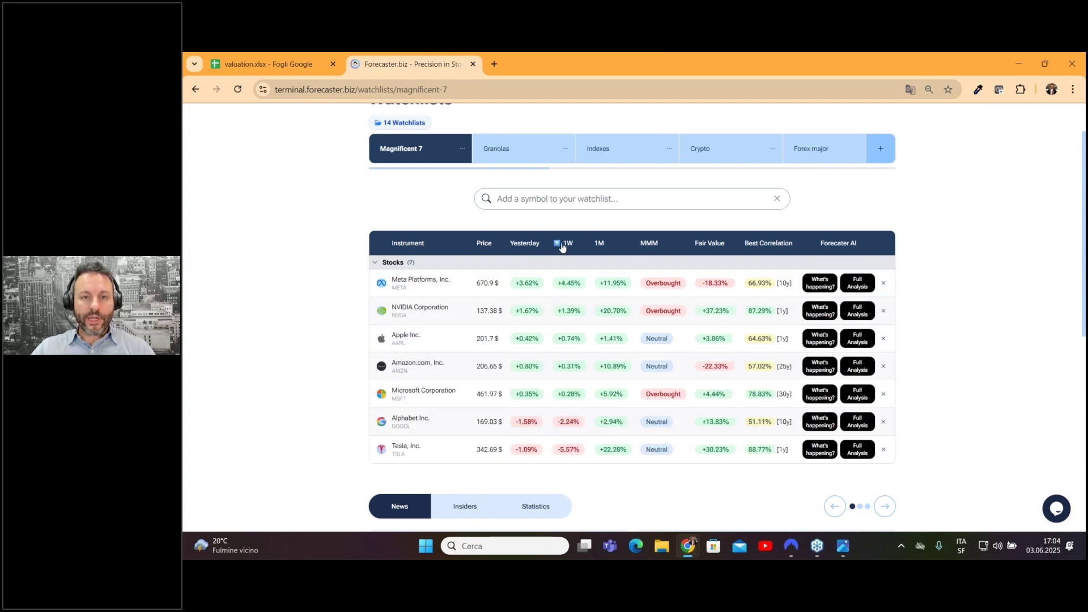
pyautogui.click(600, 244)
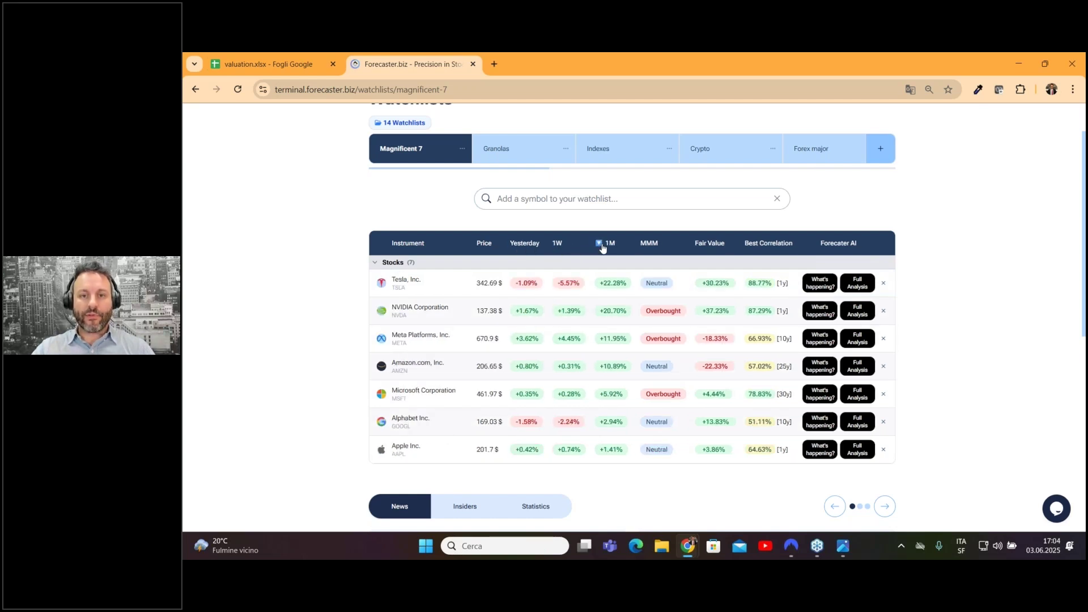
pyautogui.click(650, 244)
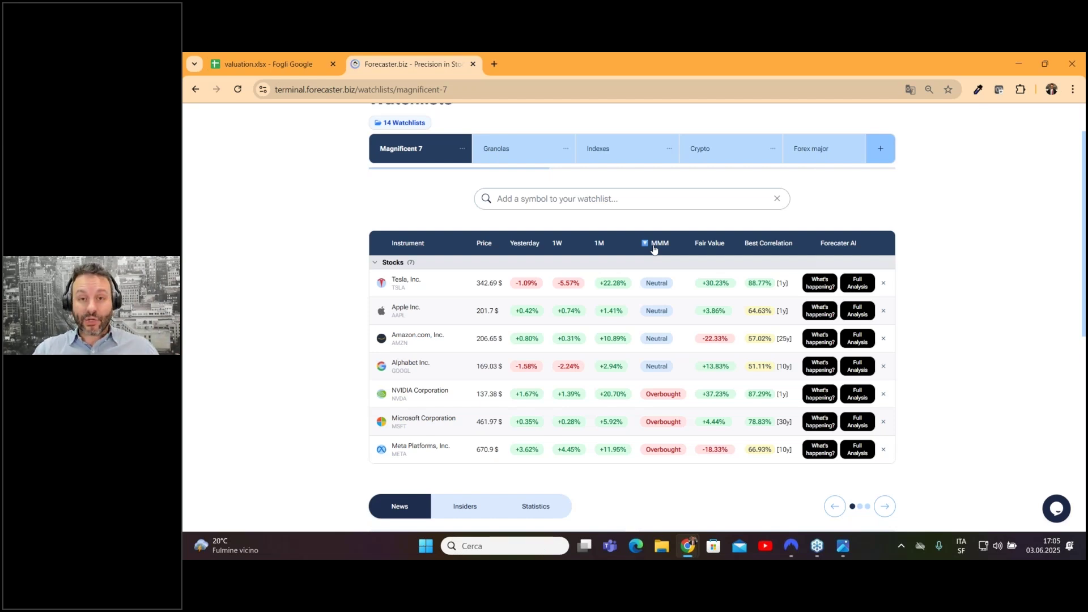
# Step: Toggle the Fair Value sort direction several times, then sort by Best Correlation
pyautogui.click(718, 245)
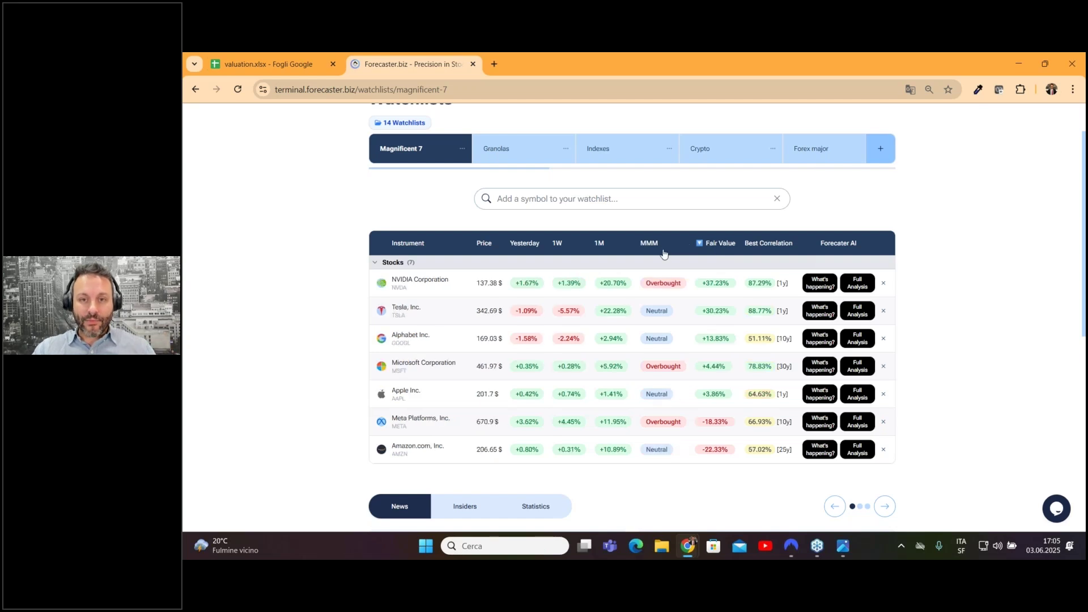
pyautogui.click(723, 246)
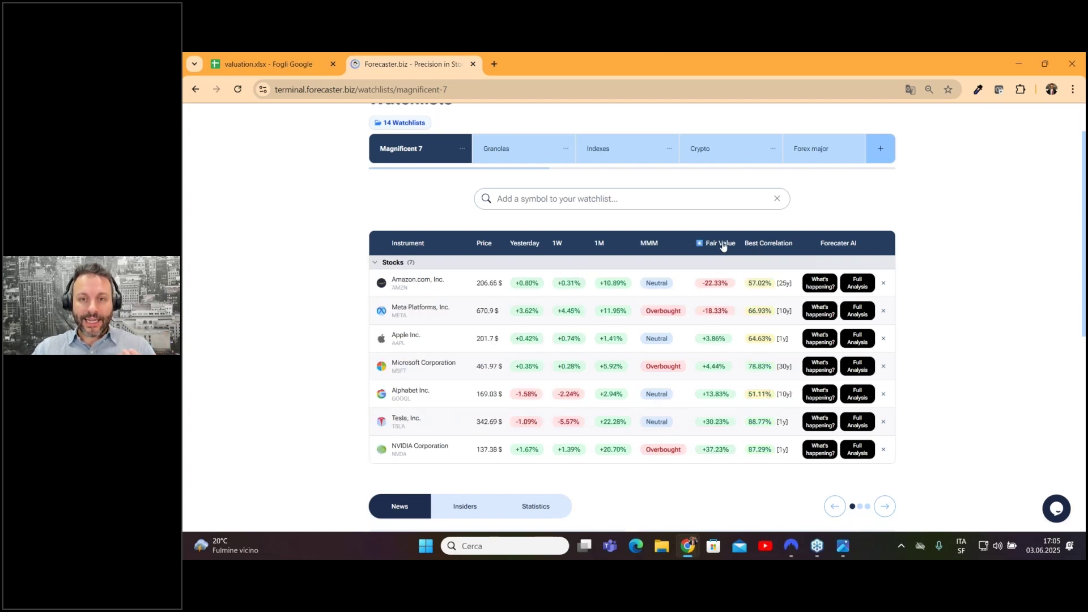
pyautogui.click(719, 246)
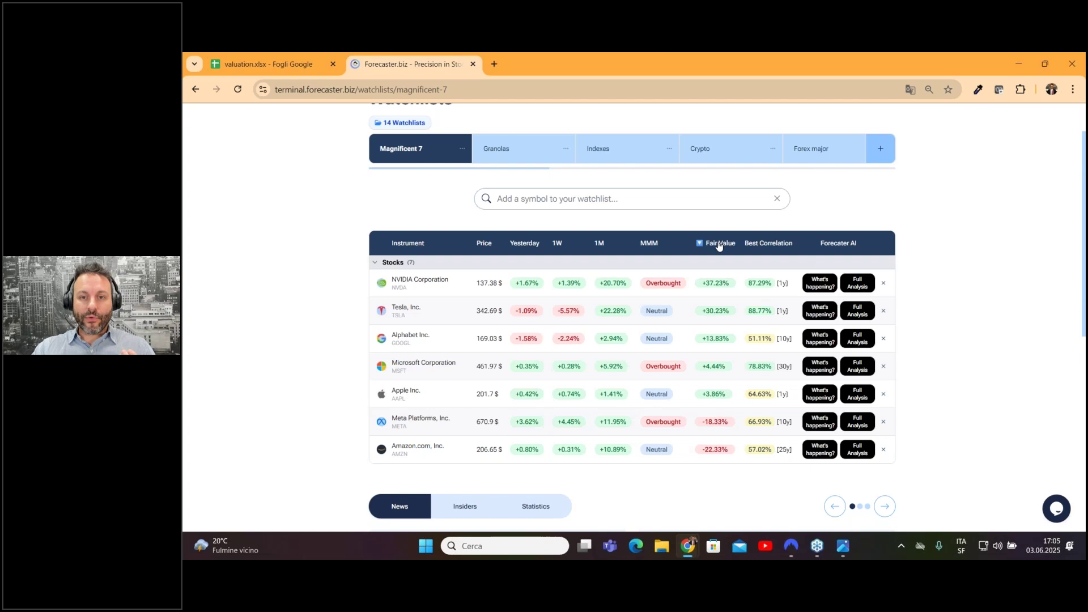
pyautogui.click(719, 246)
pyautogui.click(719, 246)
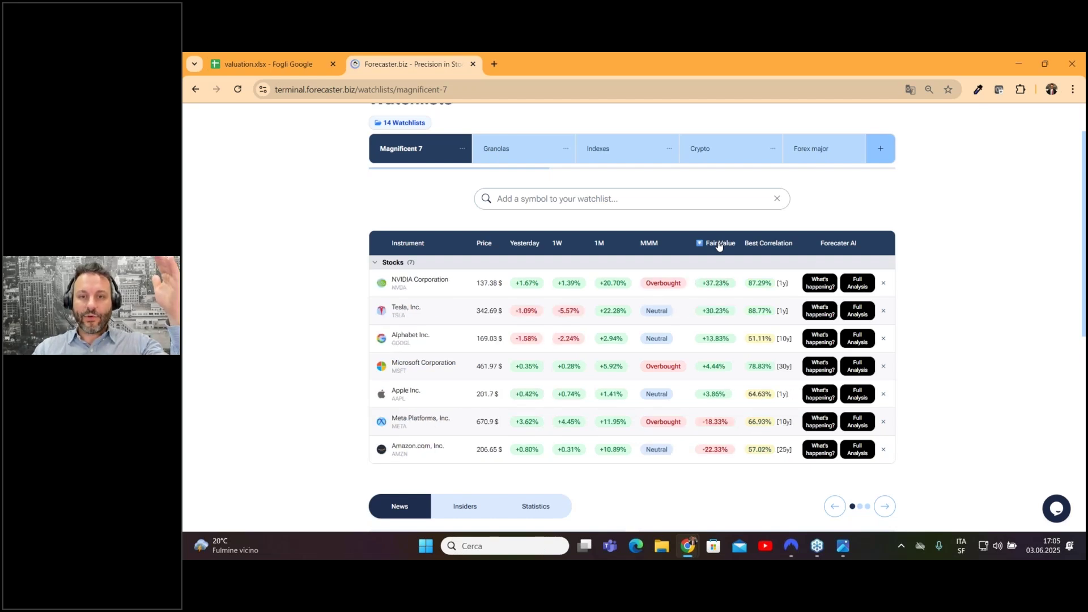
pyautogui.click(719, 246)
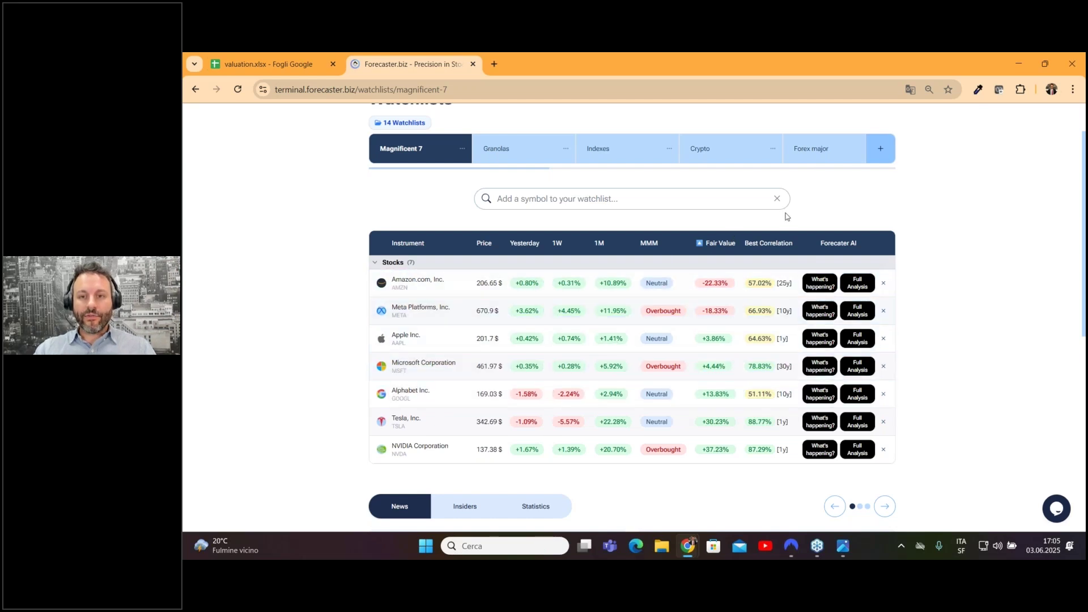
pyautogui.click(784, 244)
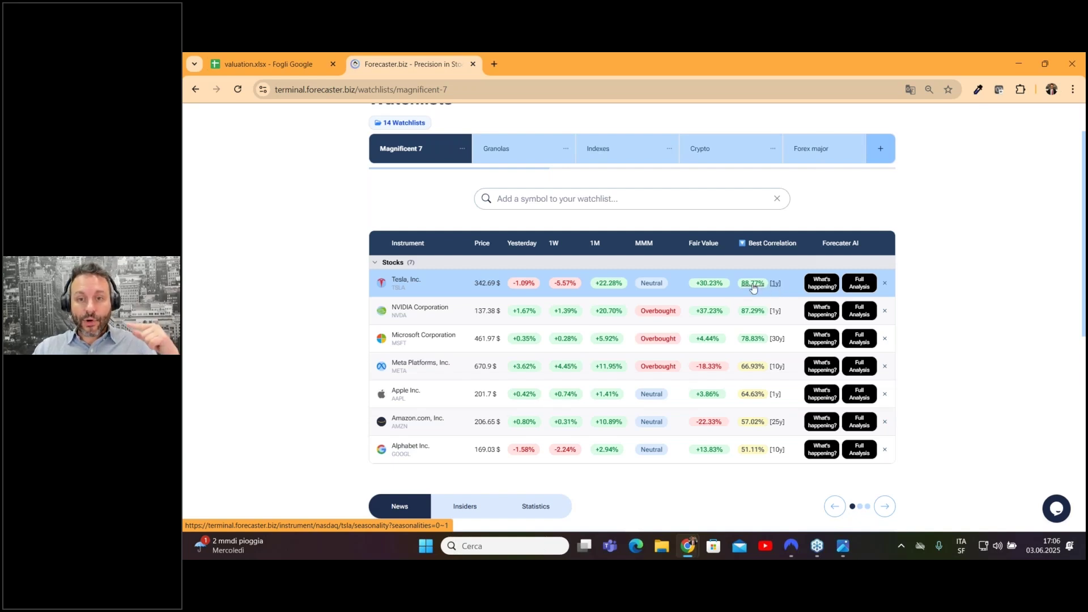
# Step: Open Tesla's [1y] seasonality page and dismiss the webinar and Watchlists banners
pyautogui.click(774, 285)
pyautogui.click(801, 149)
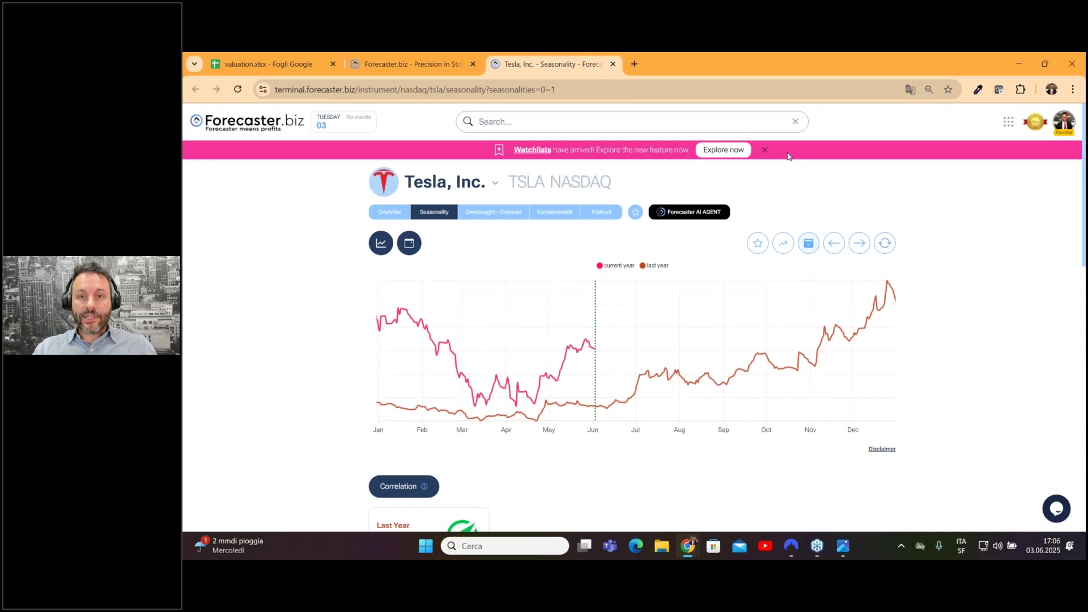
pyautogui.click(764, 150)
pyautogui.scroll(-1, 978, 301)
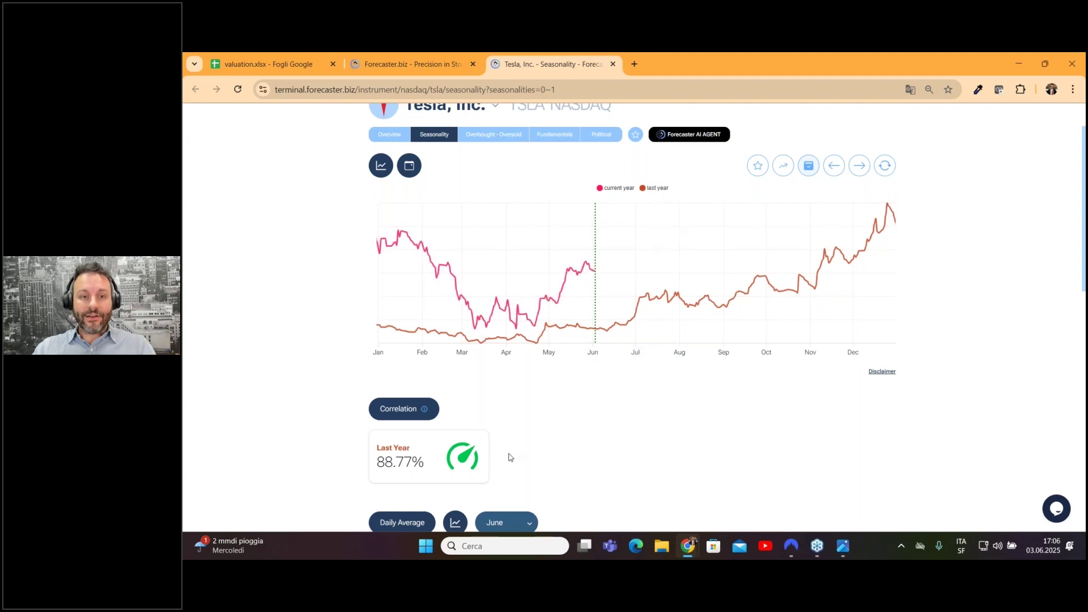
# Step: Mark a June 2 – October 1 long trade on Tesla's chart, then return to the watchlist
pyautogui.doubleClick(382, 461)
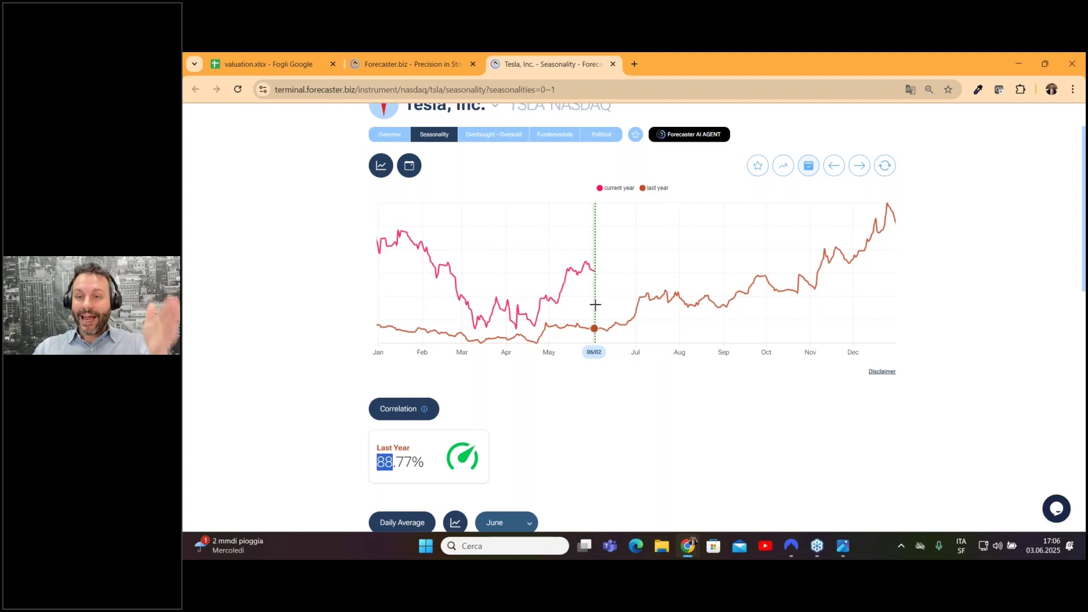
pyautogui.moveTo(595, 304); pyautogui.dragTo(766, 293)
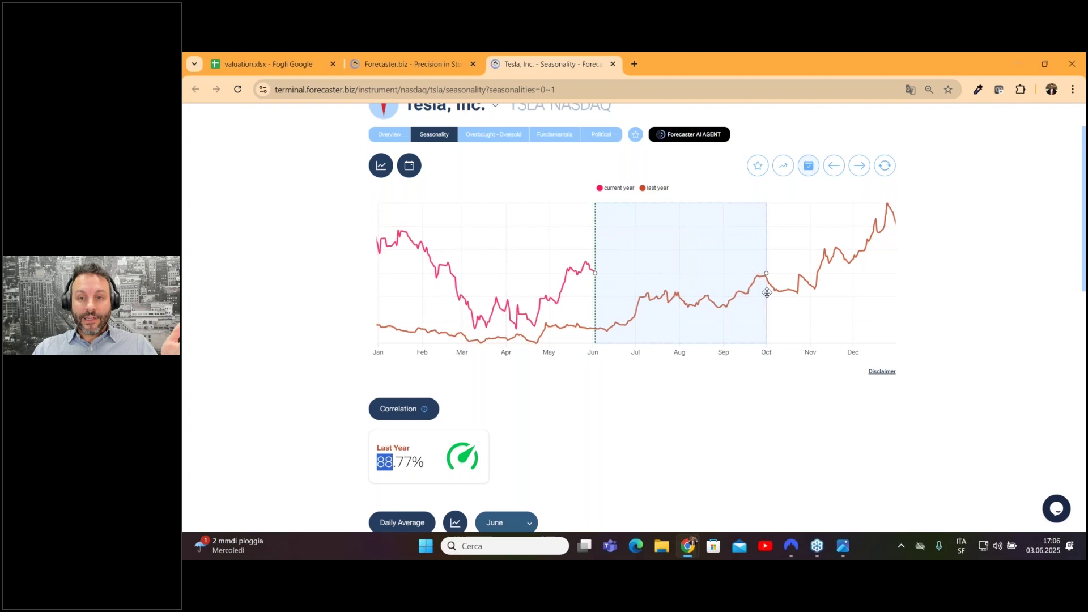
pyautogui.scroll(-2, 926, 364)
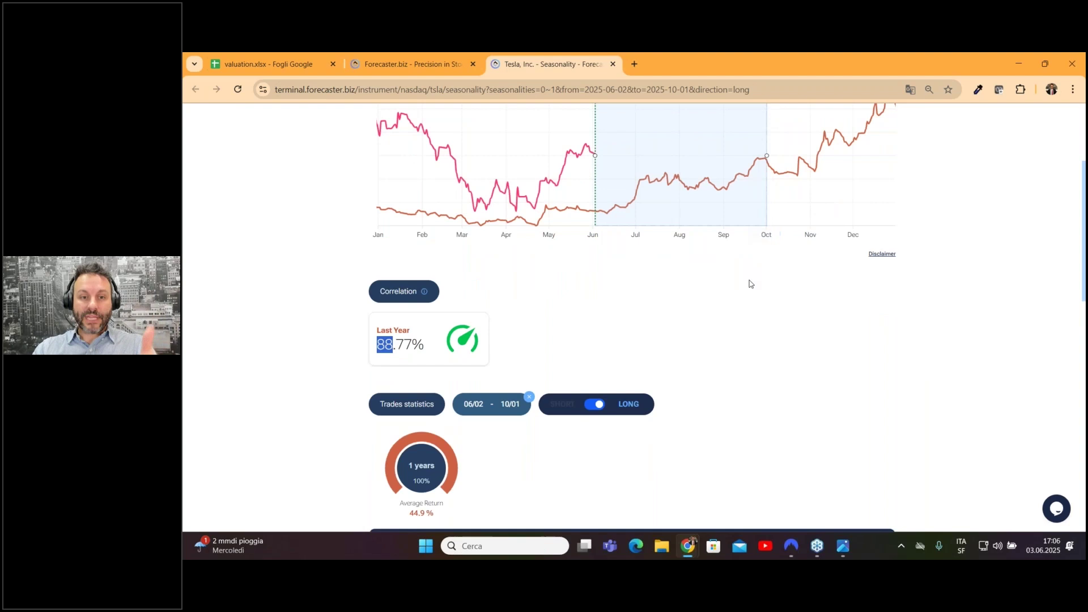
pyautogui.scroll(-1, 739, 320)
pyautogui.scroll(-1, 740, 321)
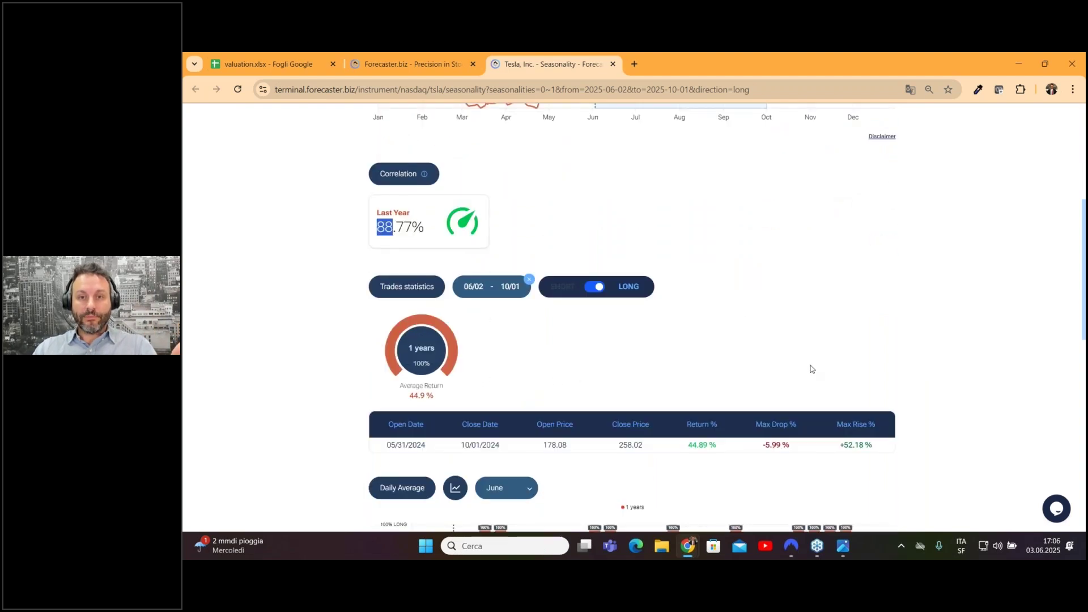
pyautogui.scroll(3, 810, 370)
pyautogui.scroll(2, 810, 369)
pyautogui.click(414, 64)
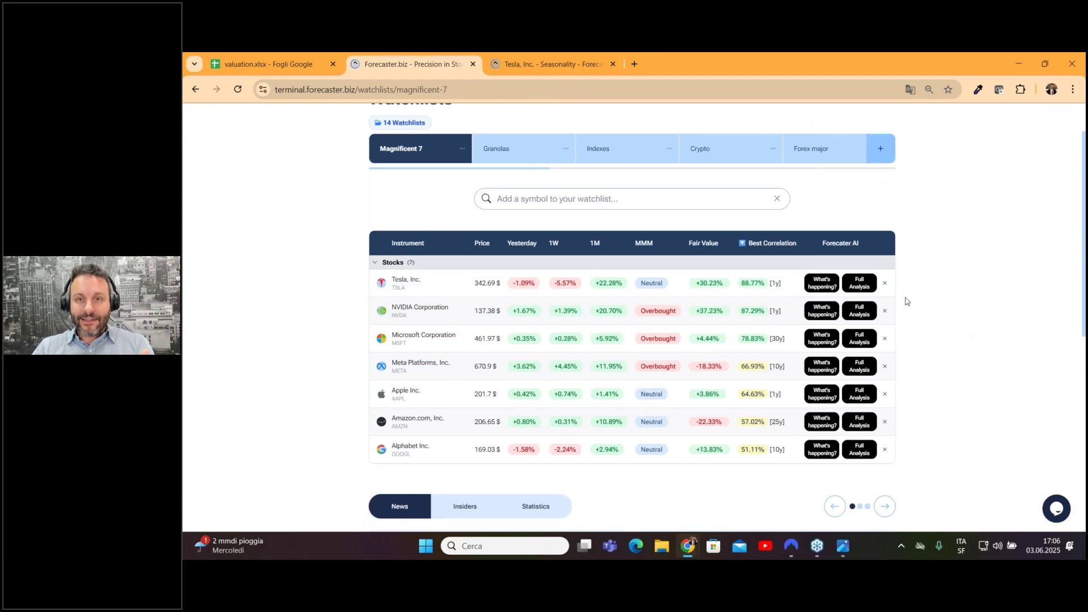
# Step: Browse Indexes, Crypto and Forex major, then sort Indexes by Best Correlation
pyautogui.click(607, 149)
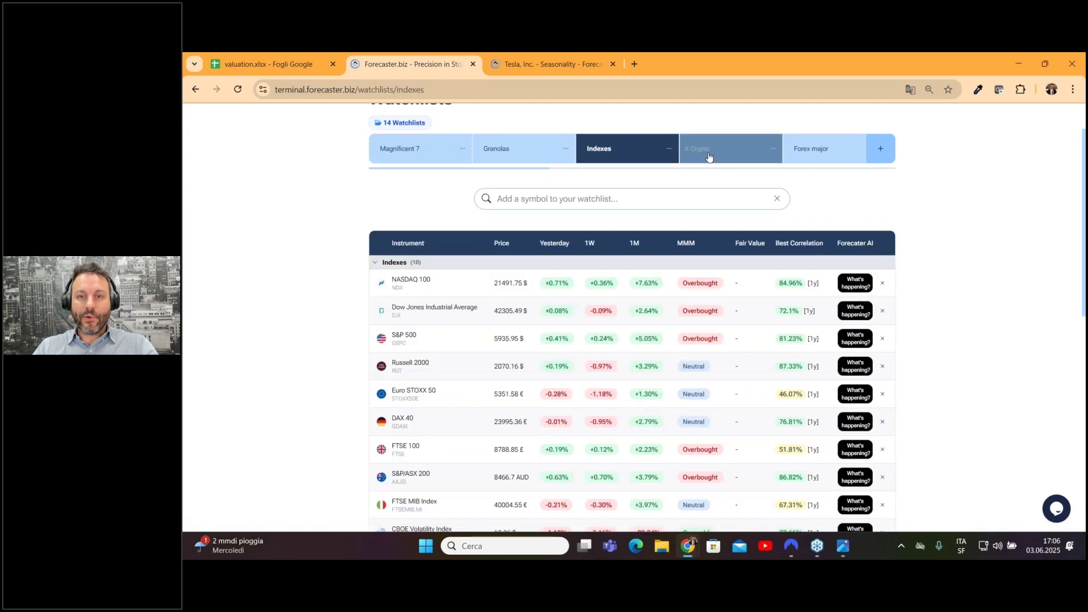
pyautogui.click(708, 154)
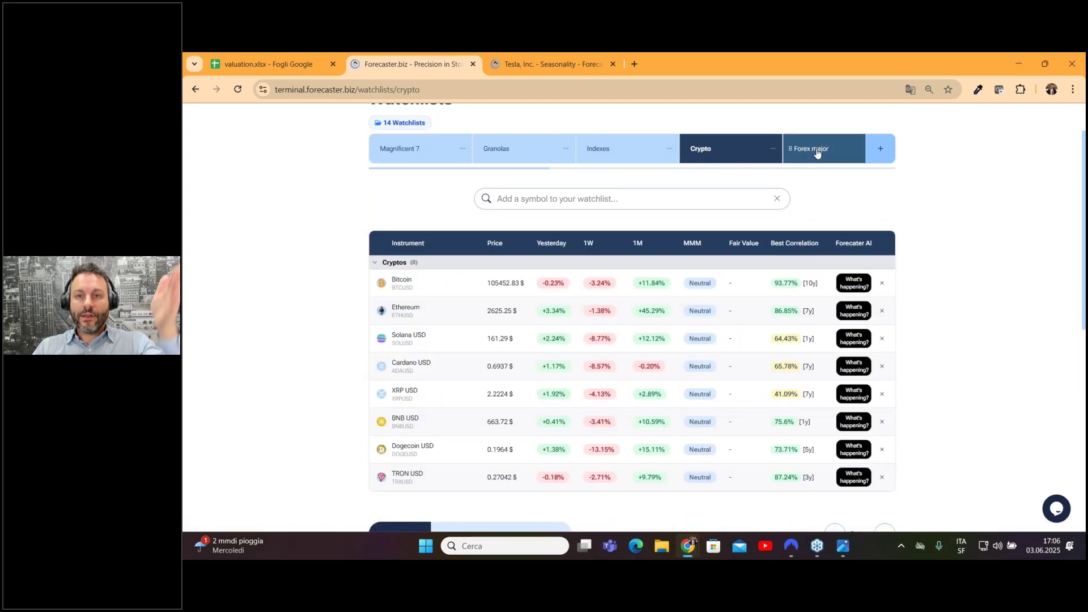
pyautogui.click(817, 151)
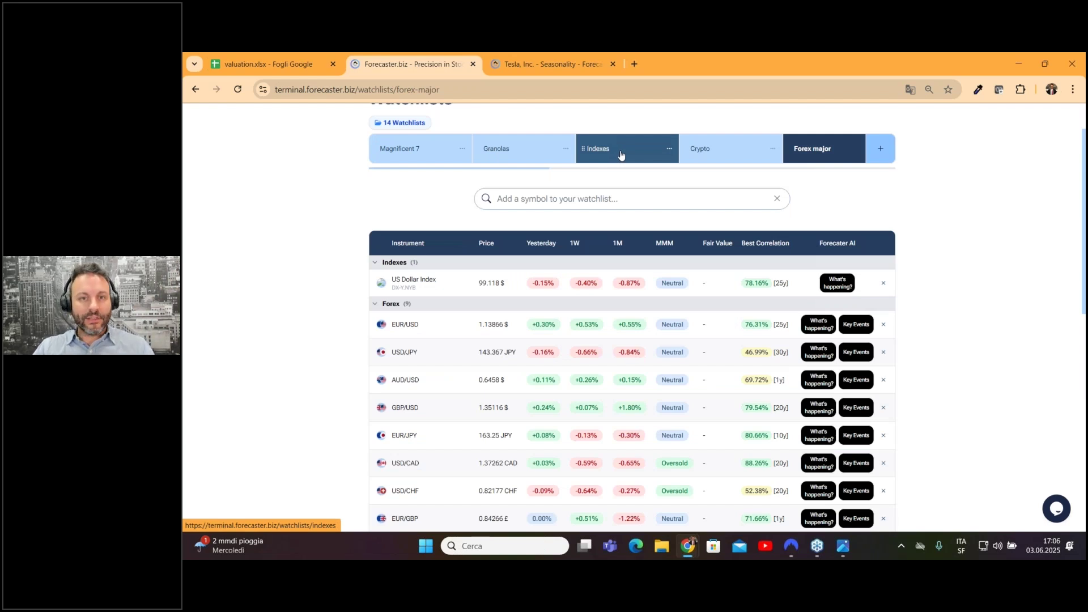
pyautogui.click(621, 156)
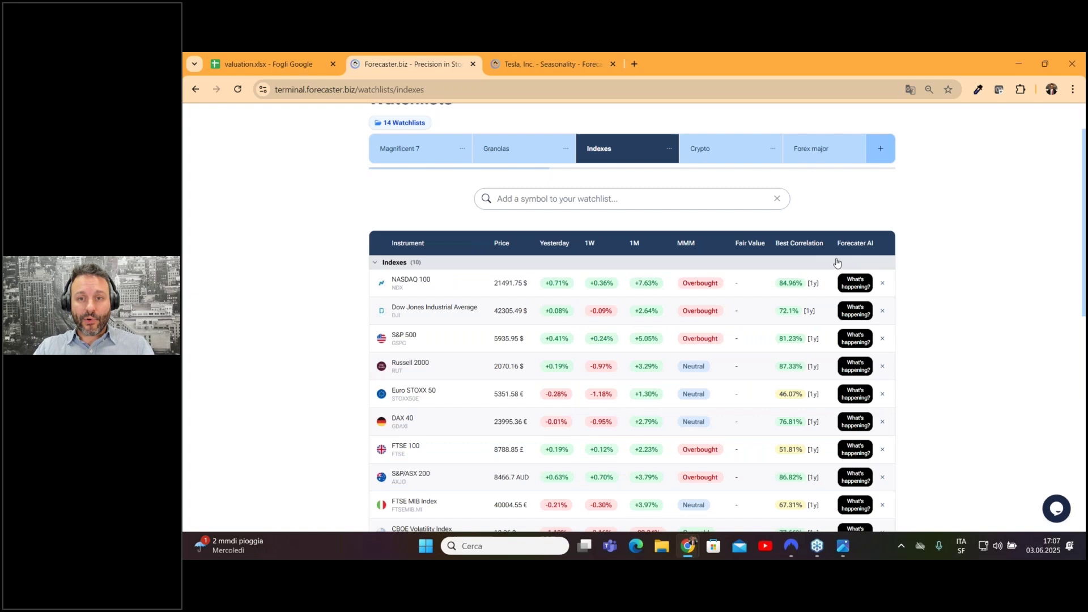
pyautogui.click(801, 243)
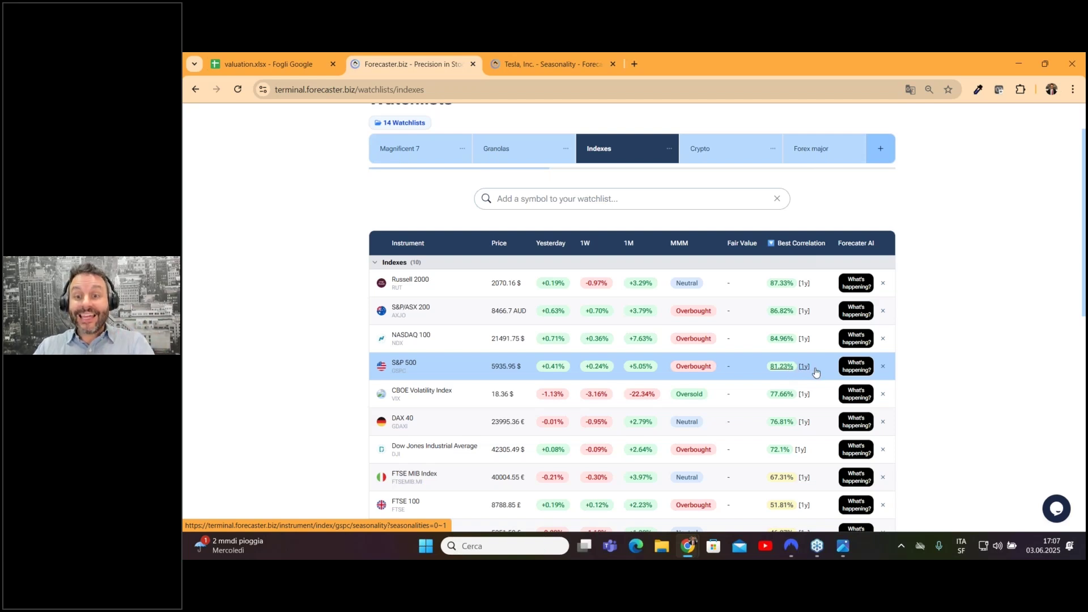
pyautogui.click(785, 371)
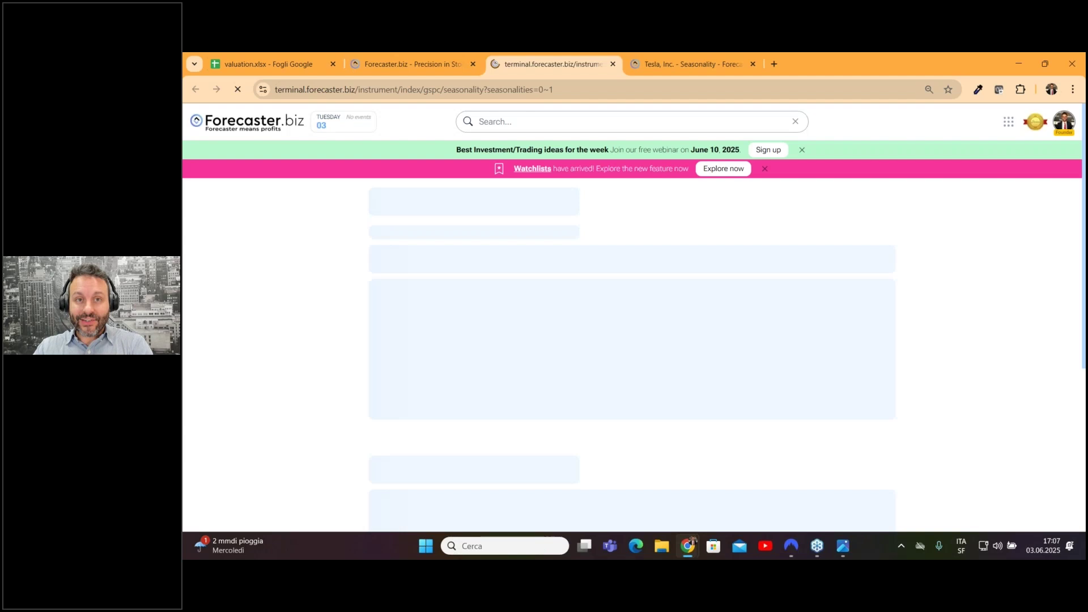
pyautogui.click(803, 152)
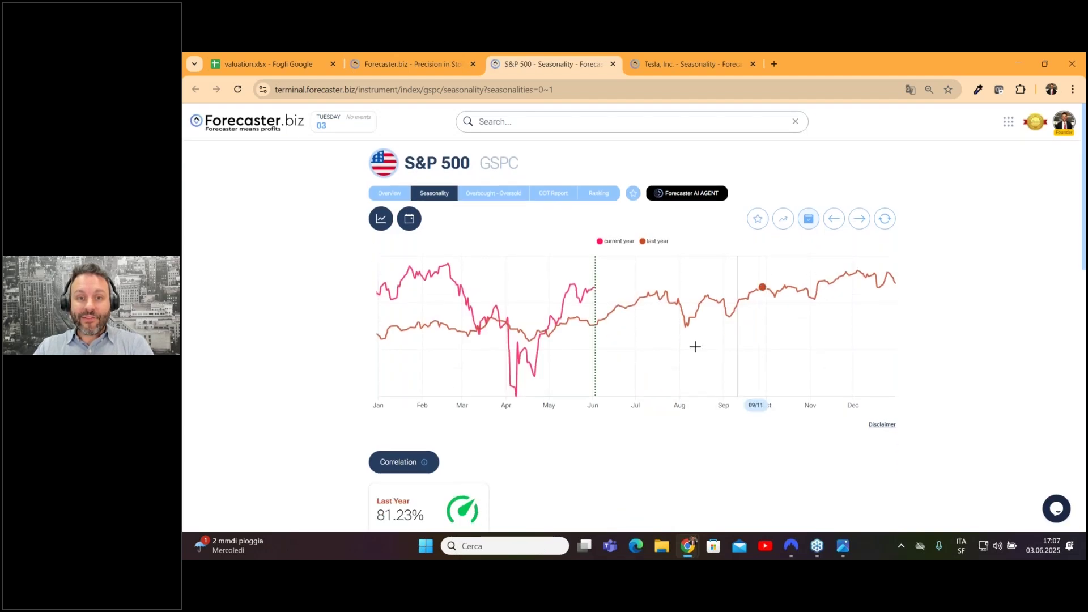
pyautogui.scroll(-1, 302, 335)
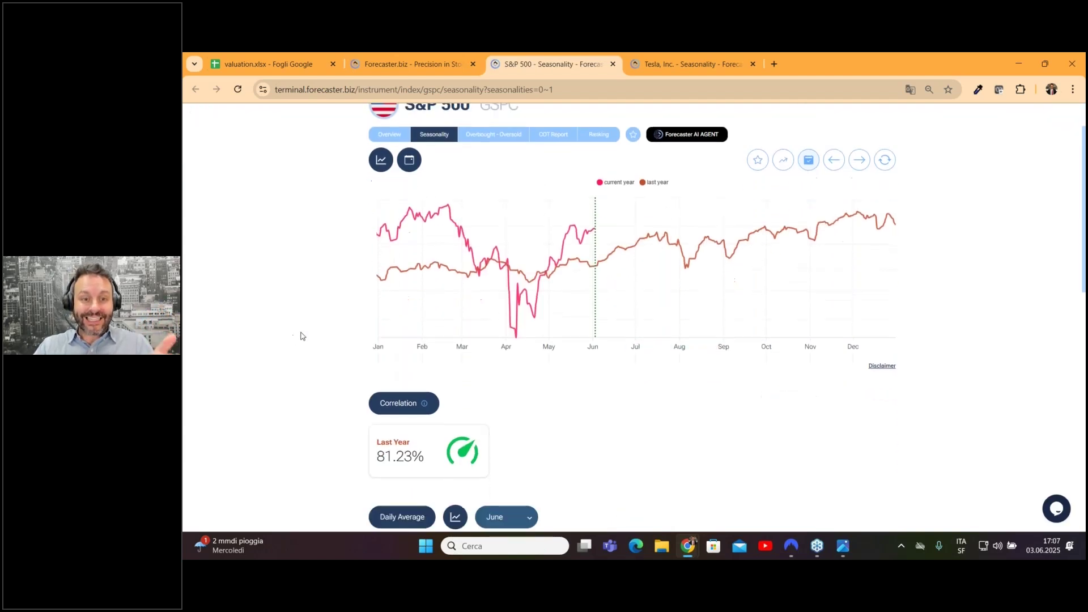
pyautogui.scroll(1, 328, 332)
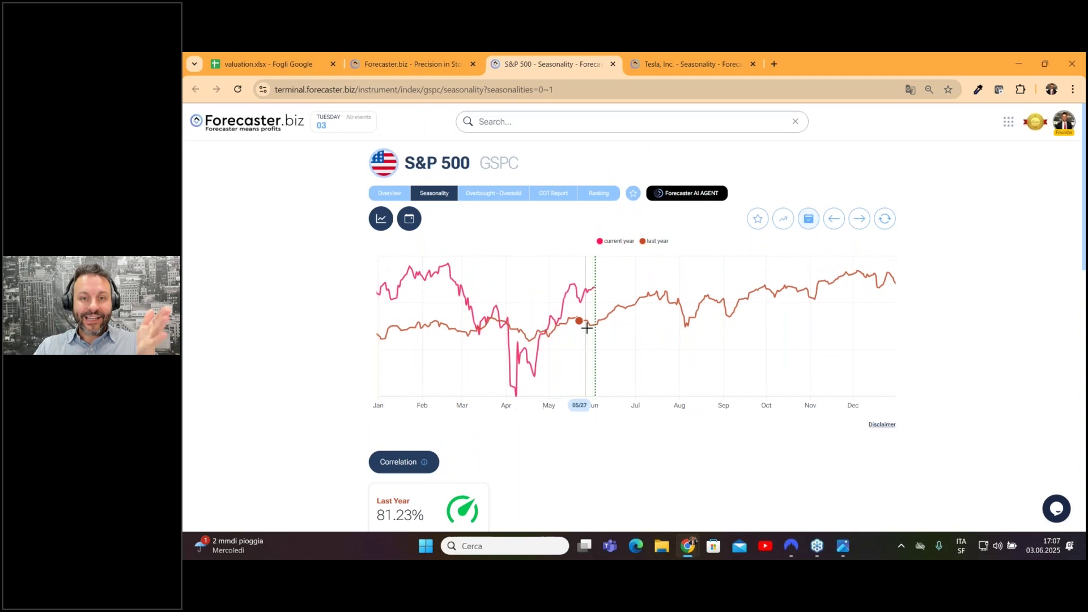
pyautogui.moveTo(594, 324)
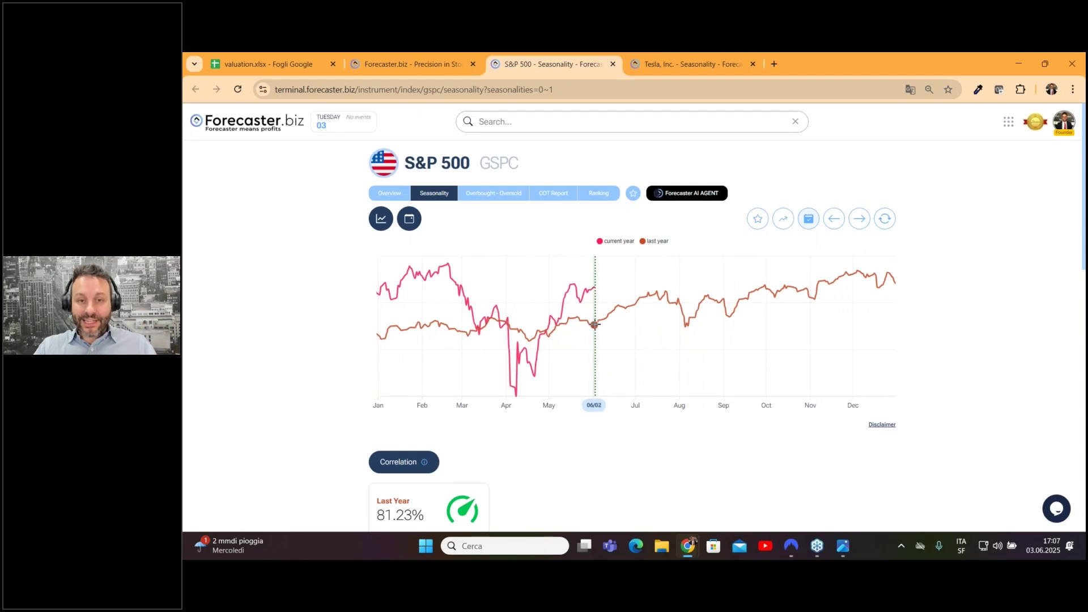
pyautogui.moveTo(594, 324); pyautogui.dragTo(656, 313)
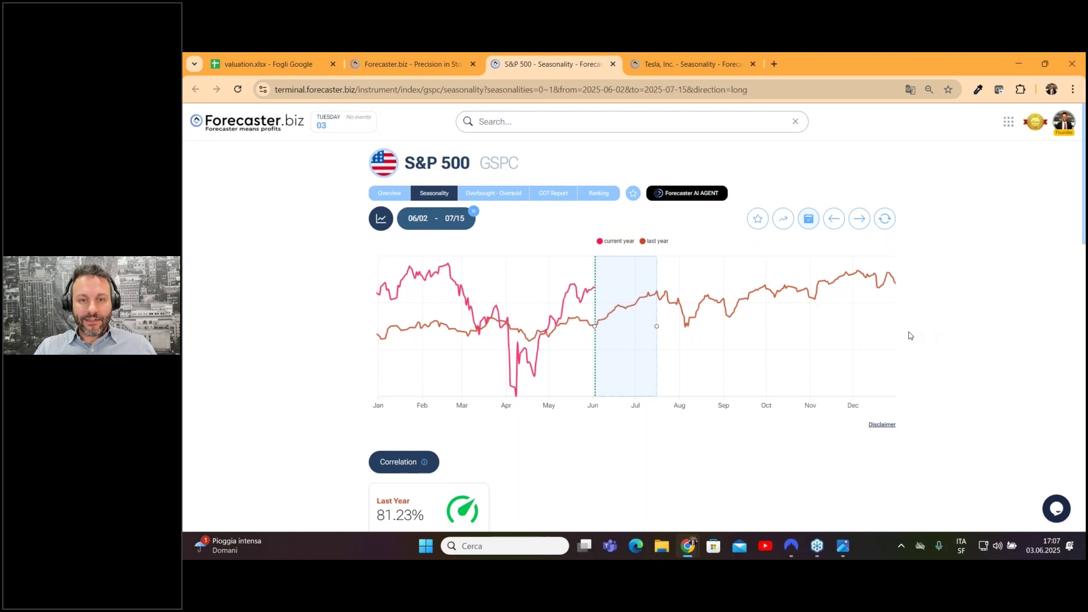
pyautogui.moveTo(687, 326)
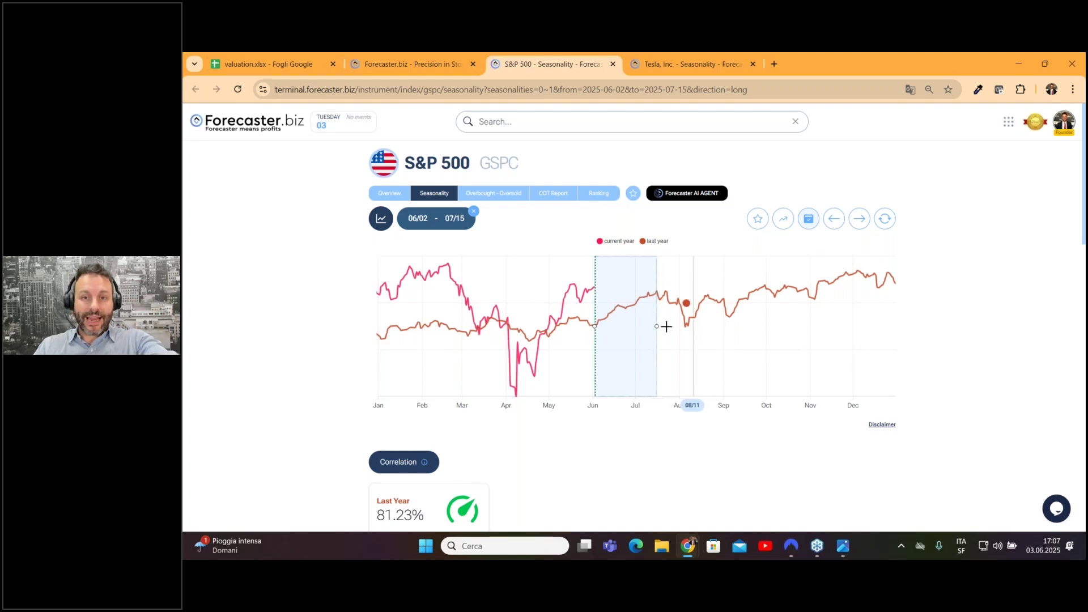
pyautogui.scroll(-2, 665, 331)
pyautogui.scroll(-3, 629, 383)
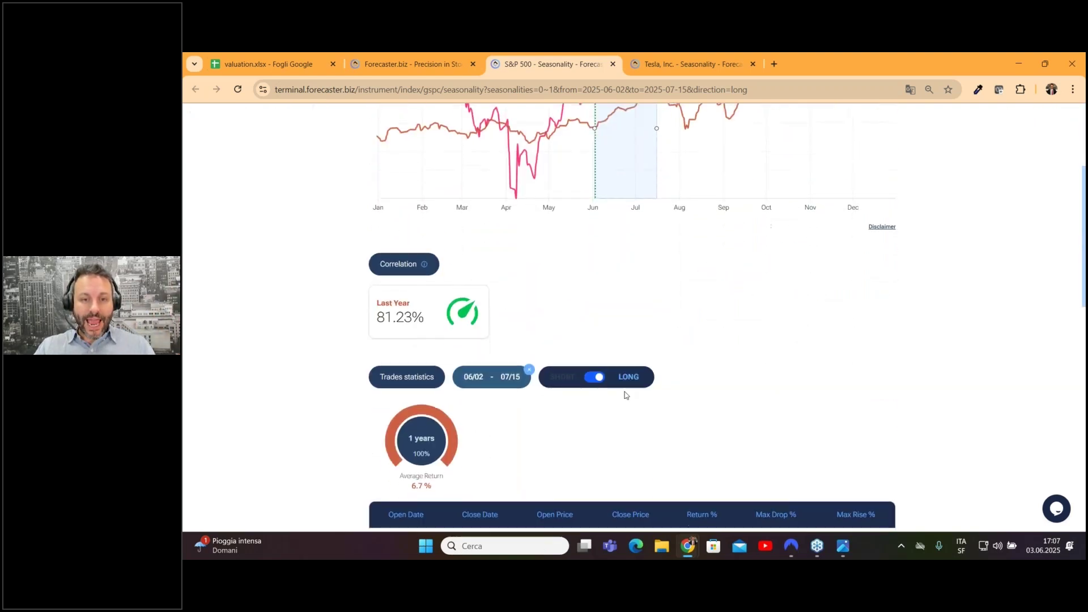
pyautogui.scroll(-1, 625, 396)
pyautogui.moveTo(420, 448); pyautogui.dragTo(433, 450)
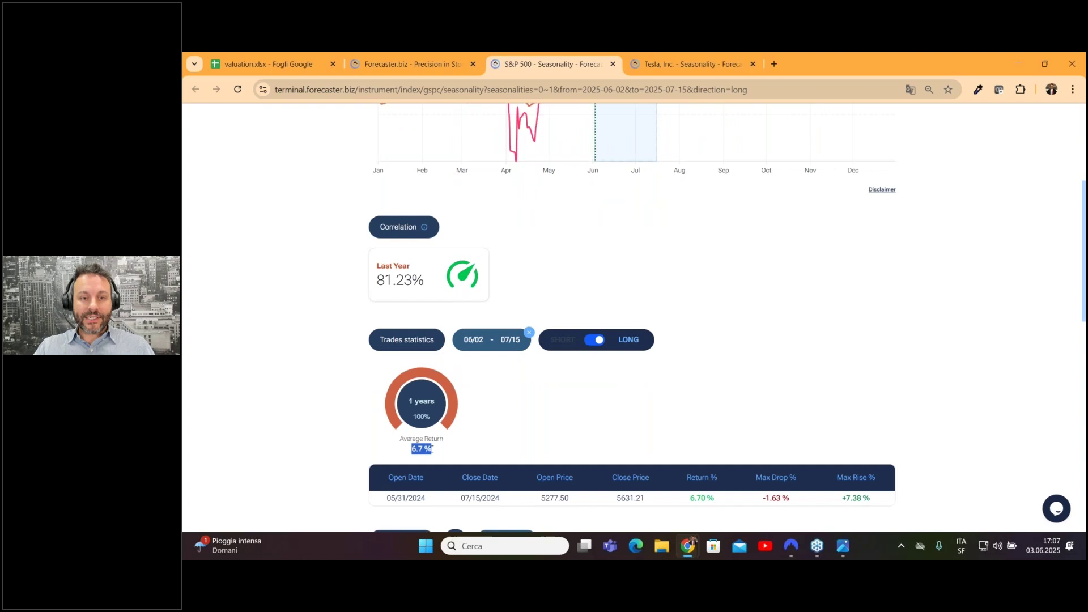
pyautogui.click(440, 454)
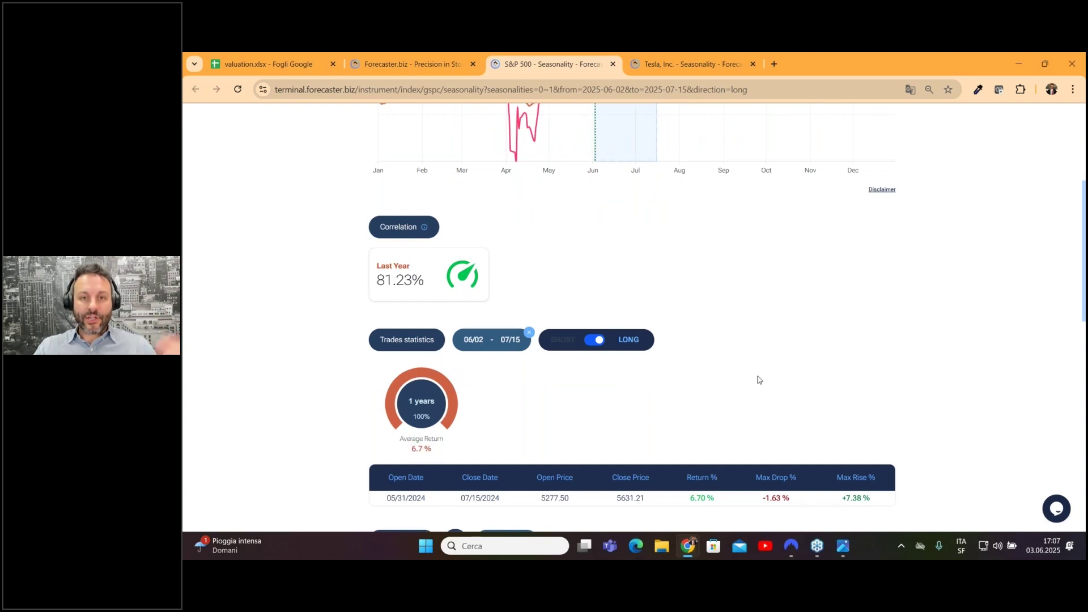
pyautogui.scroll(3, 758, 380)
pyautogui.scroll(1, 758, 380)
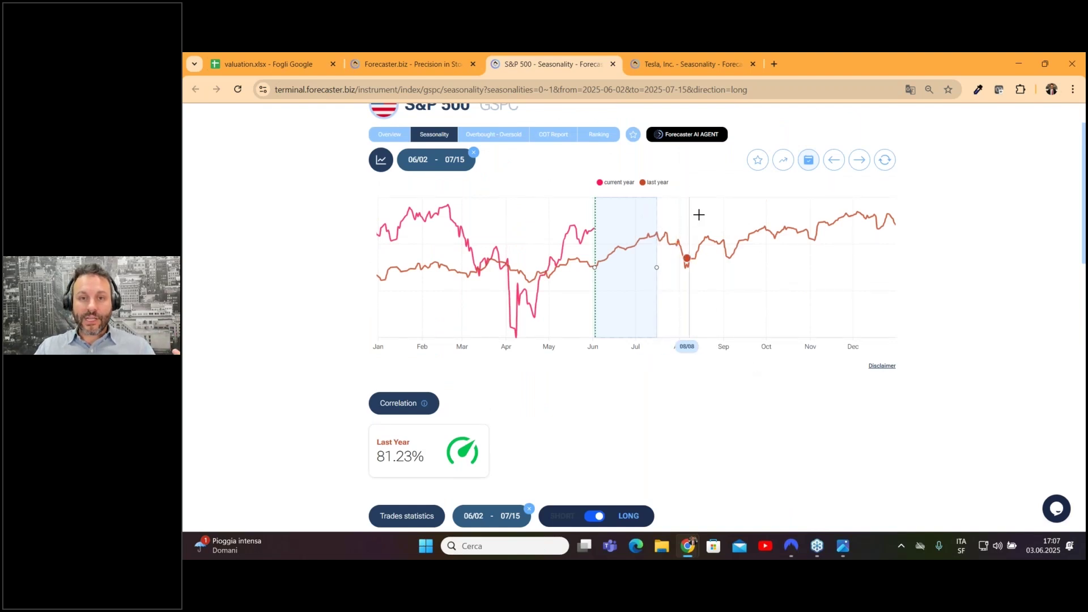
# Step: Replace the 06/02–07/15 window with 07/15–08/05 and switch the statistics to SHORT
pyautogui.click(473, 154)
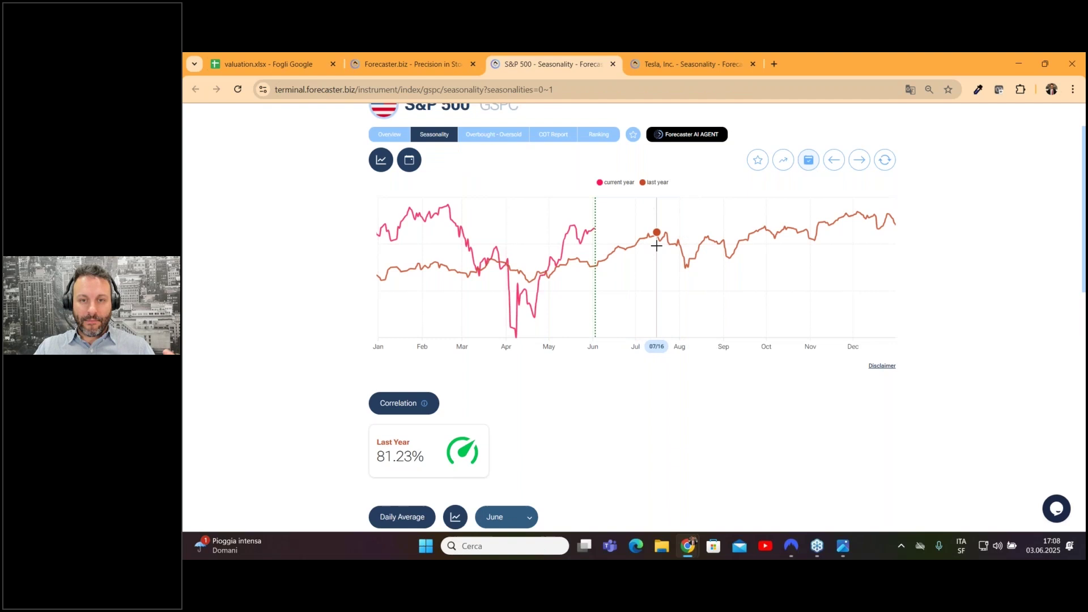
pyautogui.moveTo(656, 245); pyautogui.dragTo(684, 244)
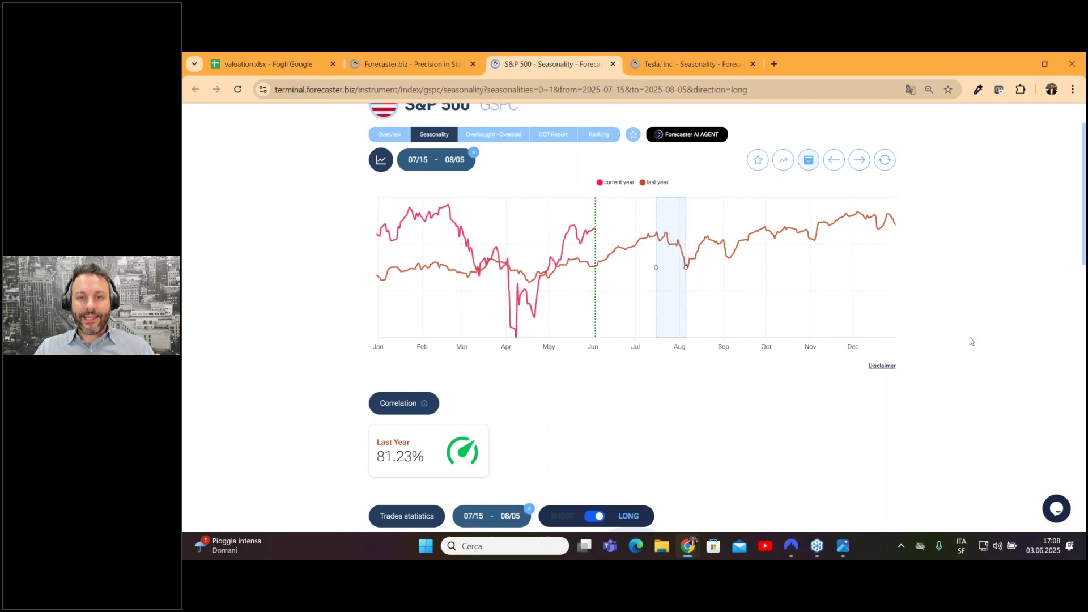
pyautogui.scroll(-1, 973, 338)
pyautogui.scroll(-1, 973, 339)
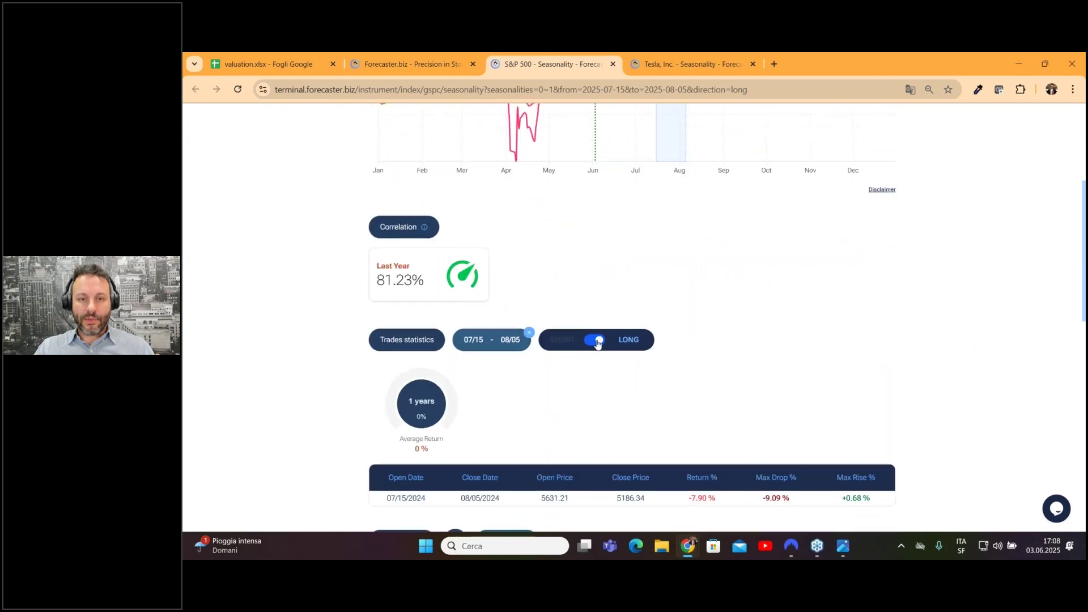
pyautogui.click(598, 341)
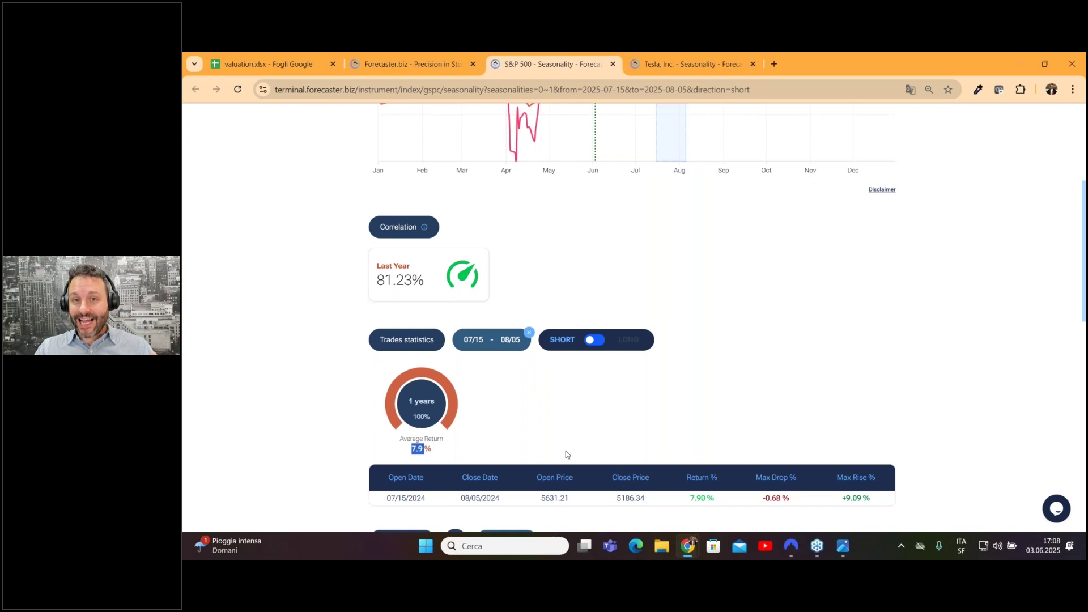
pyautogui.scroll(1, 653, 409)
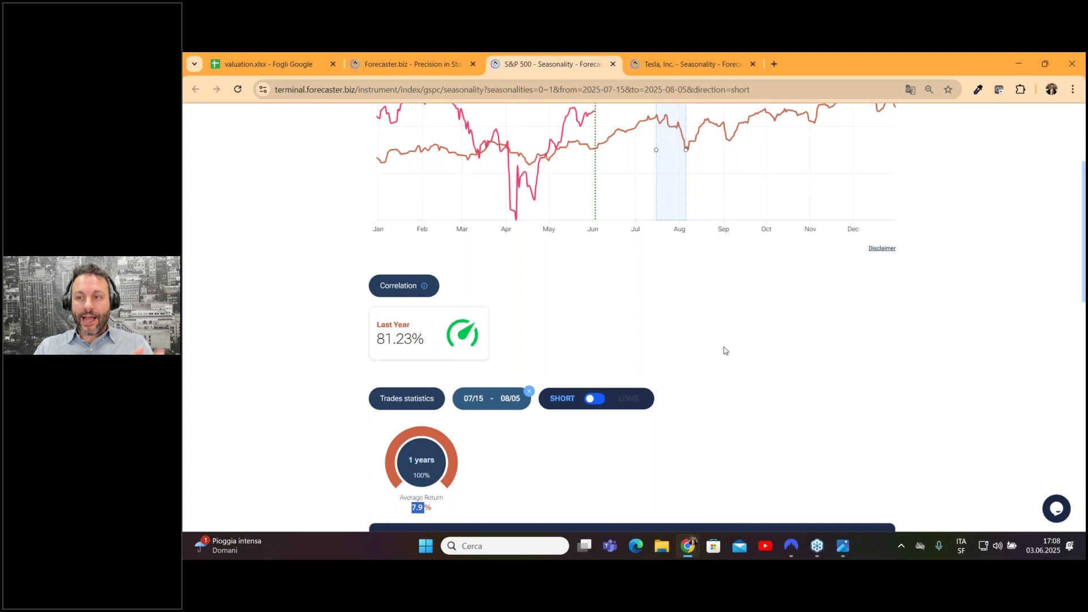
pyautogui.scroll(-1, 726, 356)
pyautogui.scroll(2, 734, 353)
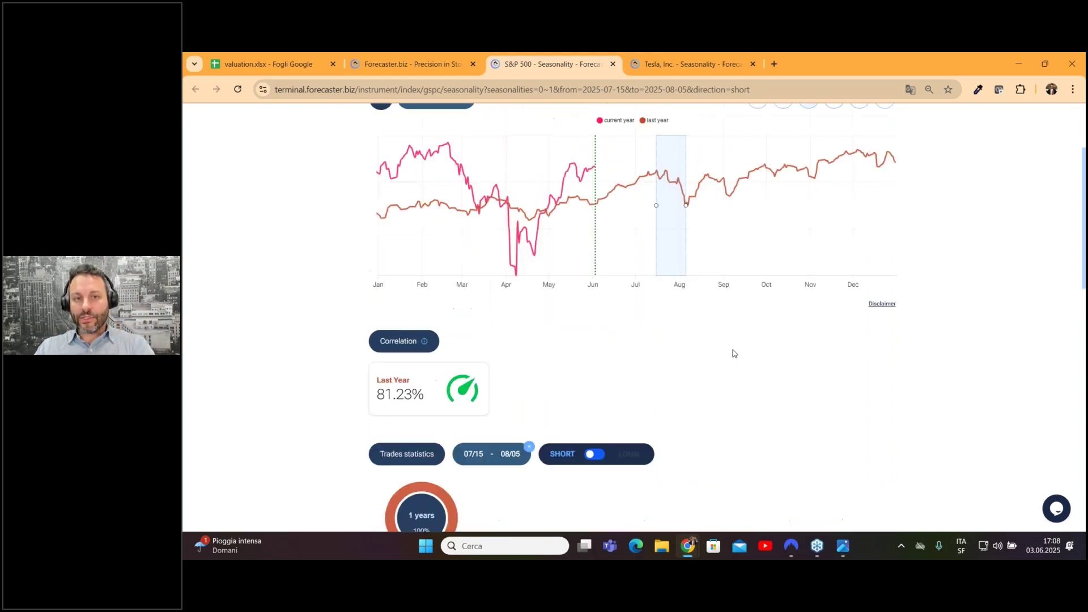
pyautogui.scroll(2, 733, 353)
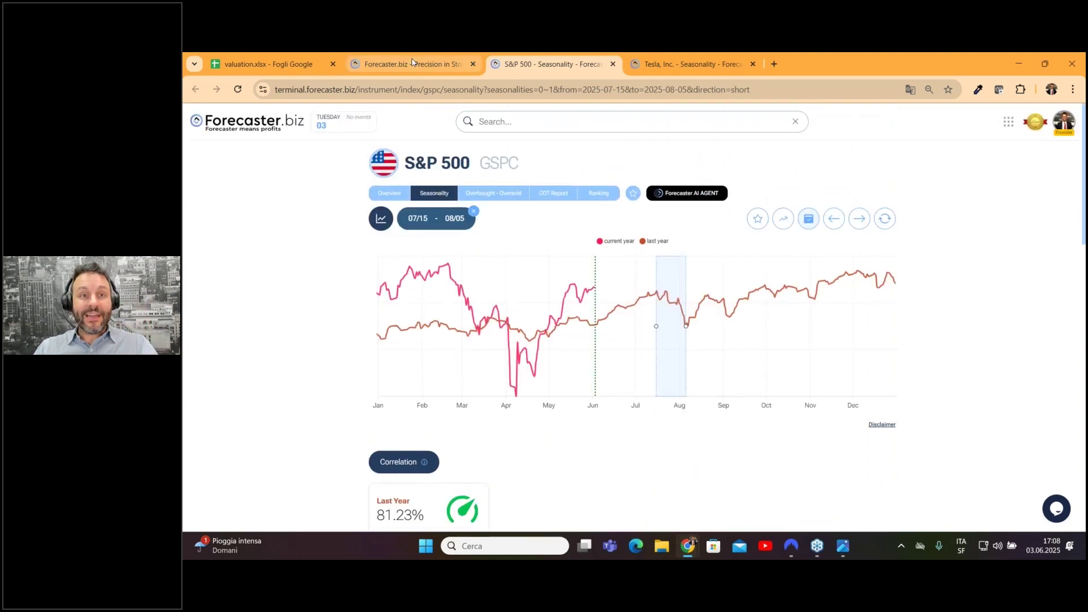
# Step: Switch back to the watchlists tab and open the Magnificent 7 list
pyautogui.hotkey('ctrl', 'shift', 'Tab')
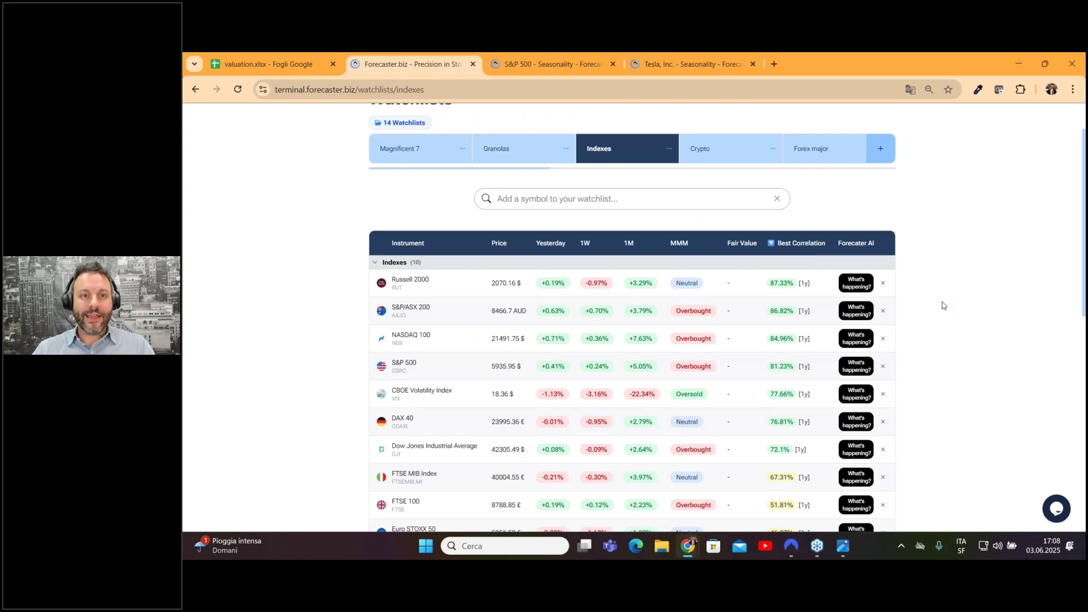
pyautogui.scroll(2, 942, 306)
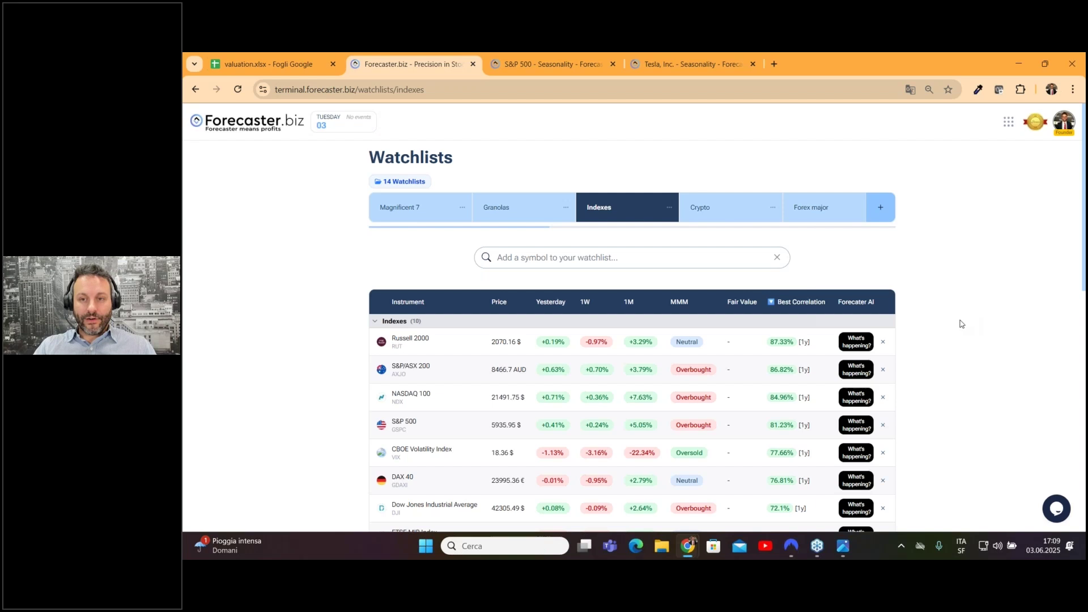
pyautogui.click(400, 208)
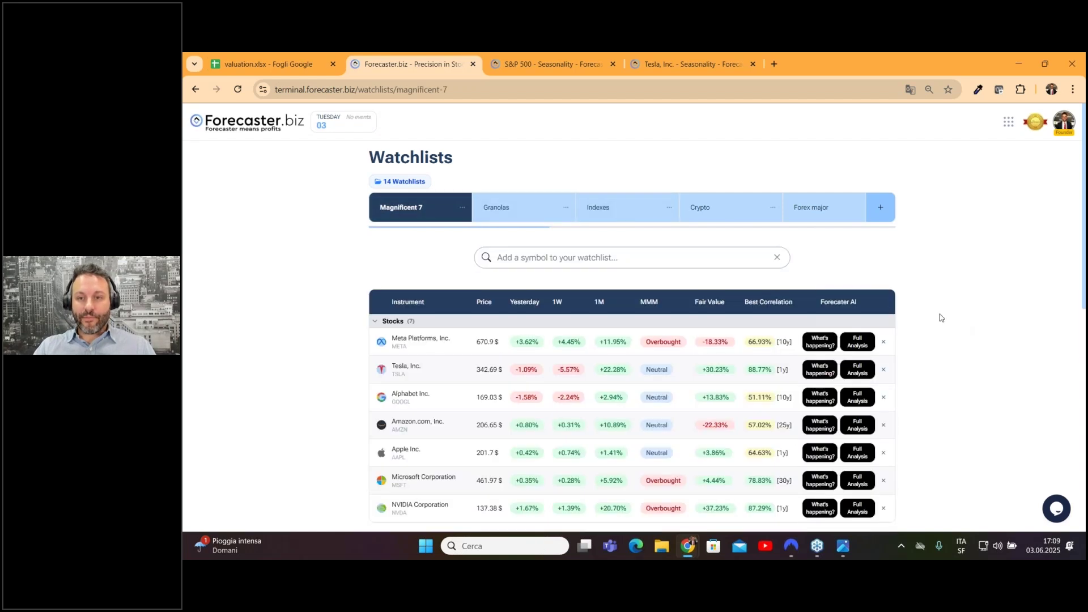
pyautogui.scroll(-2, 941, 318)
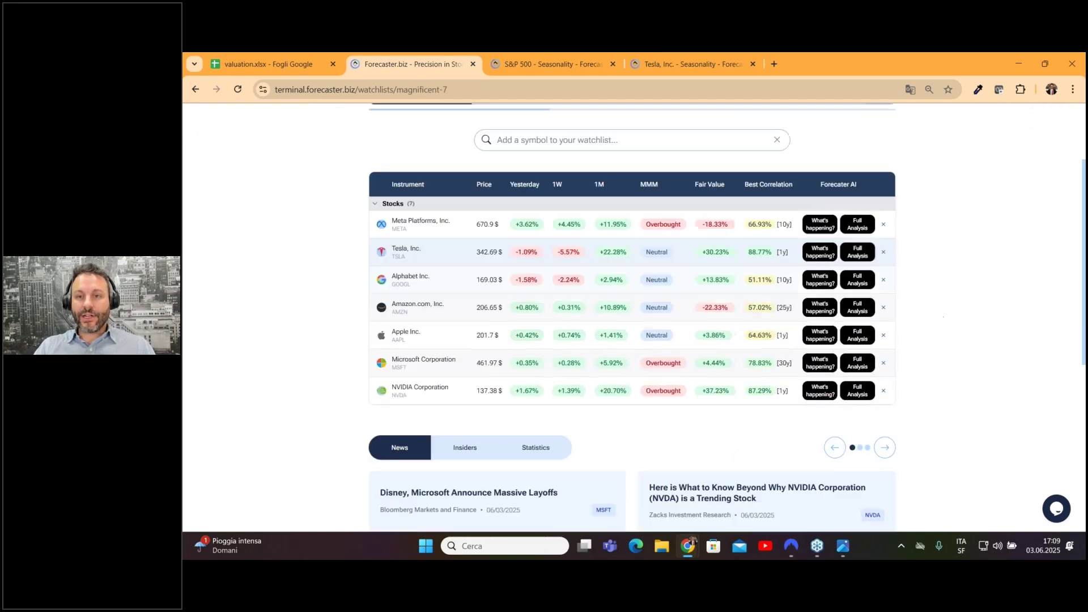
pyautogui.click(820, 225)
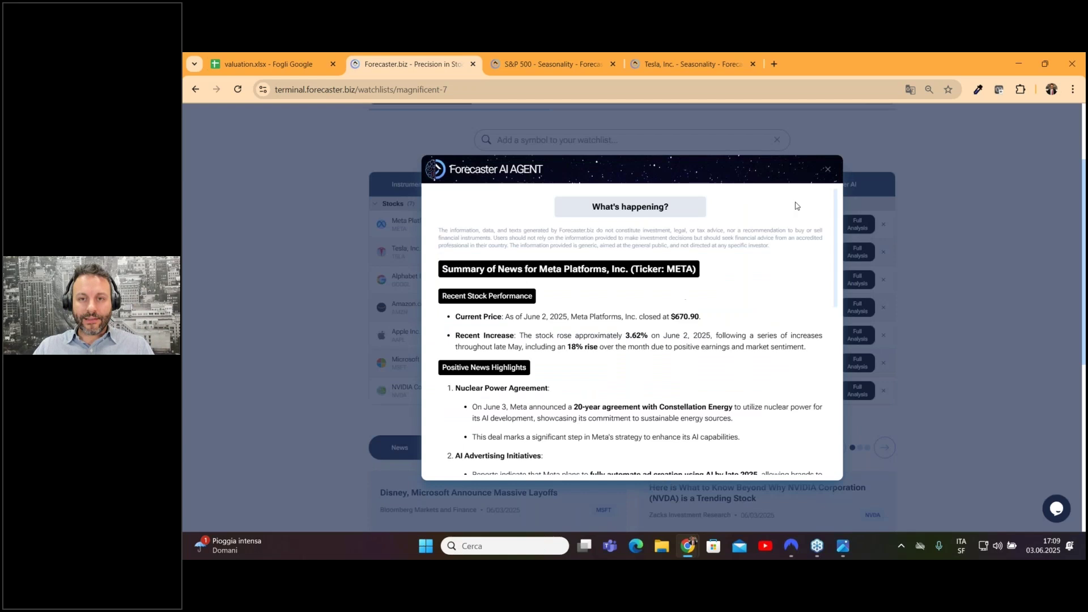
pyautogui.click(830, 173)
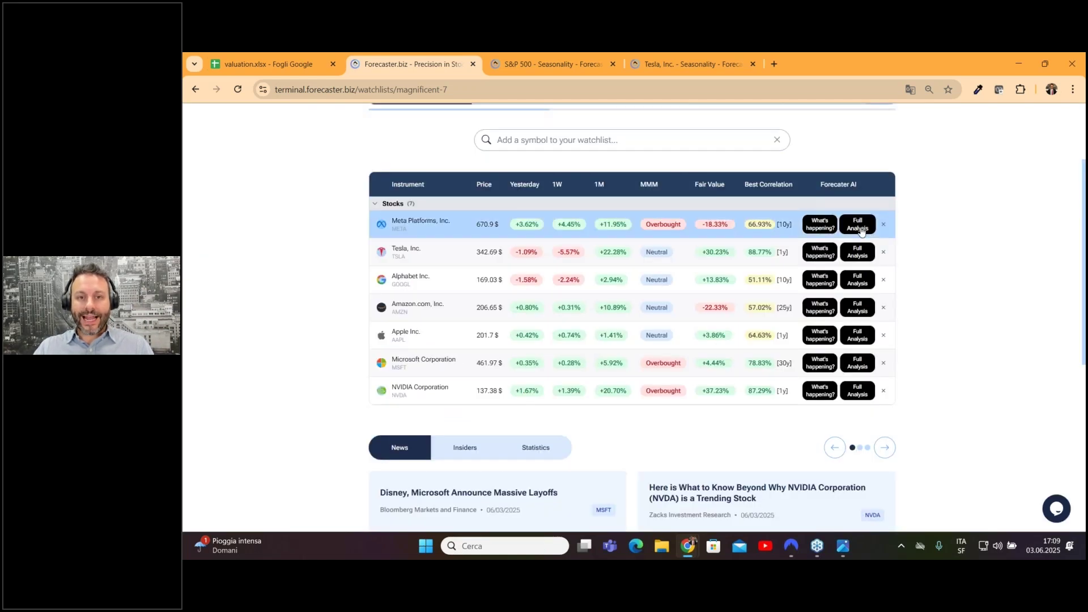
pyautogui.click(860, 230)
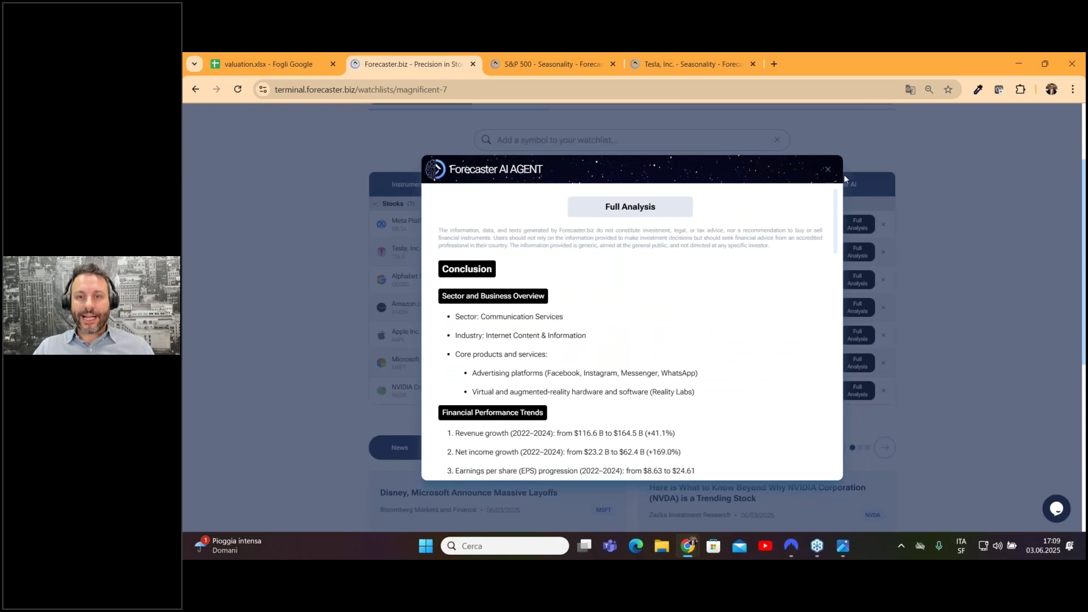
pyautogui.click(826, 169)
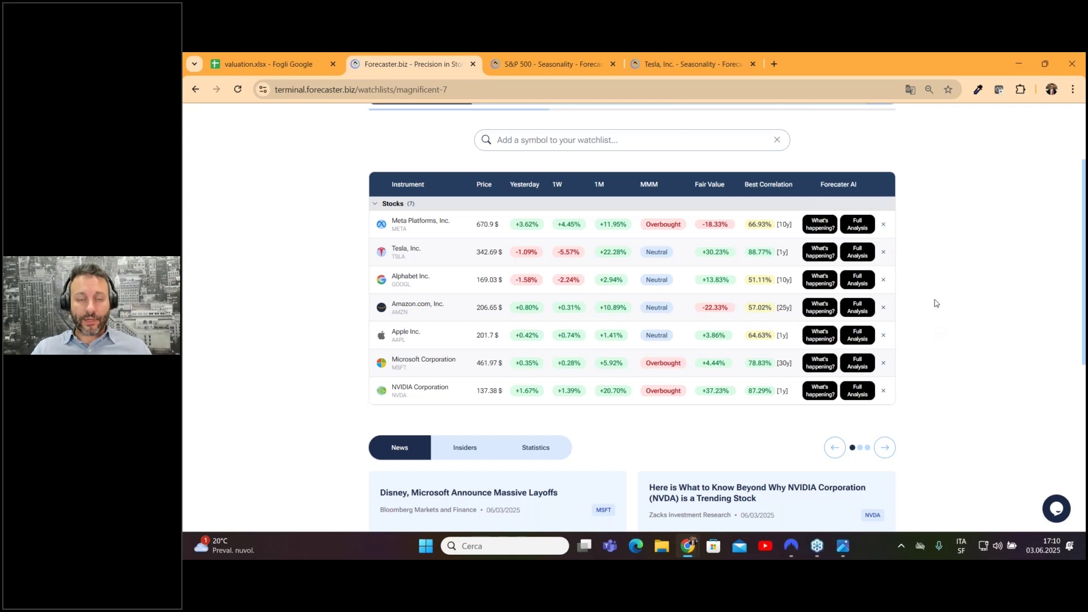
pyautogui.scroll(-3, 907, 306)
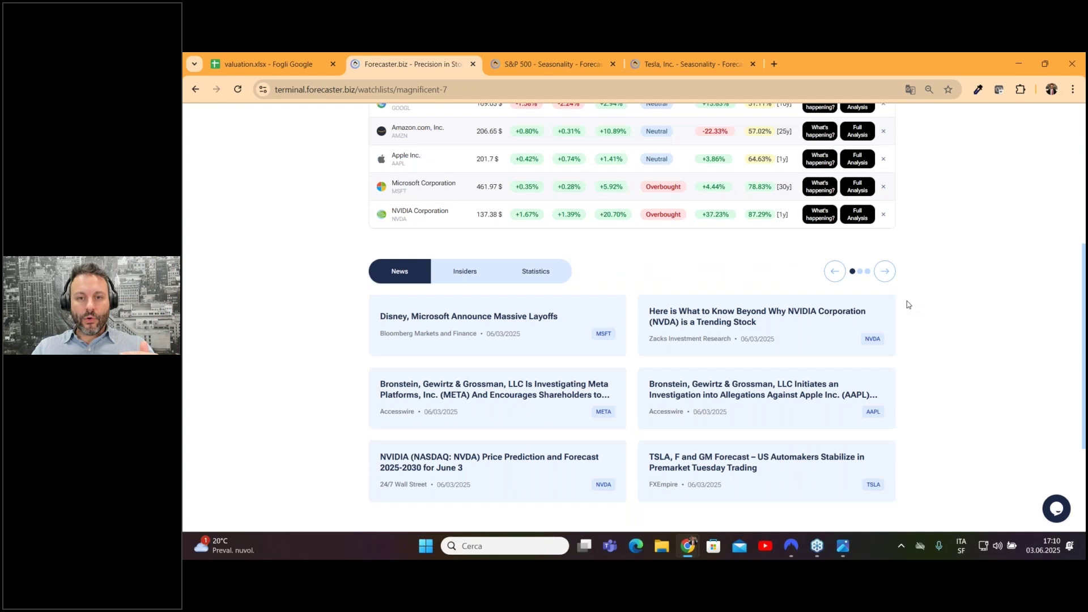
pyautogui.scroll(-1, 850, 304)
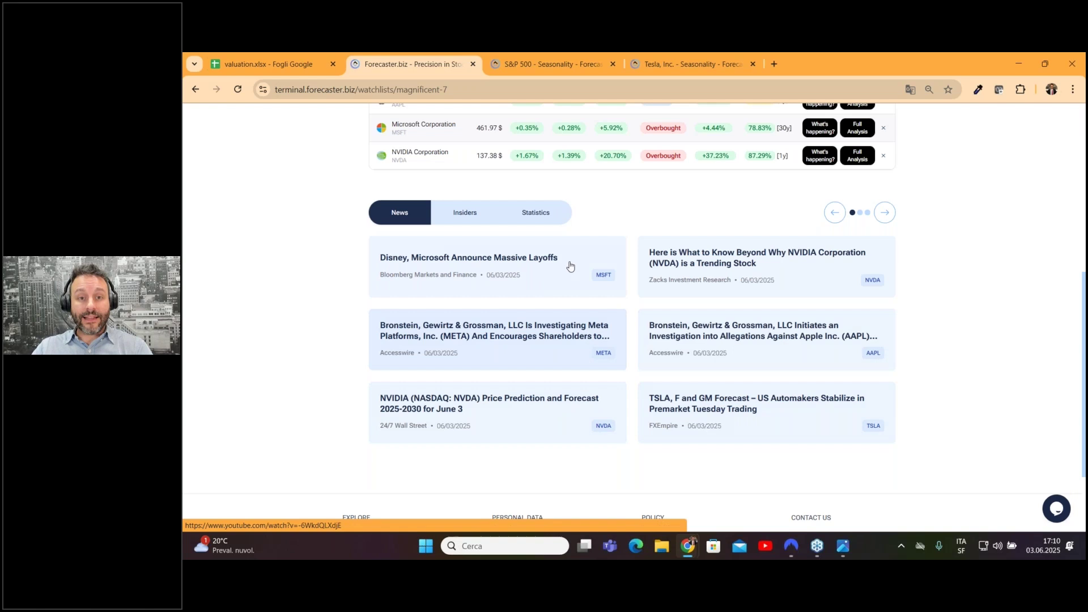
# Step: Read the Bronstein, Gewirtz & Grossman Apple investigation press release on ACCESS Newswire, then close it
pyautogui.click(704, 336)
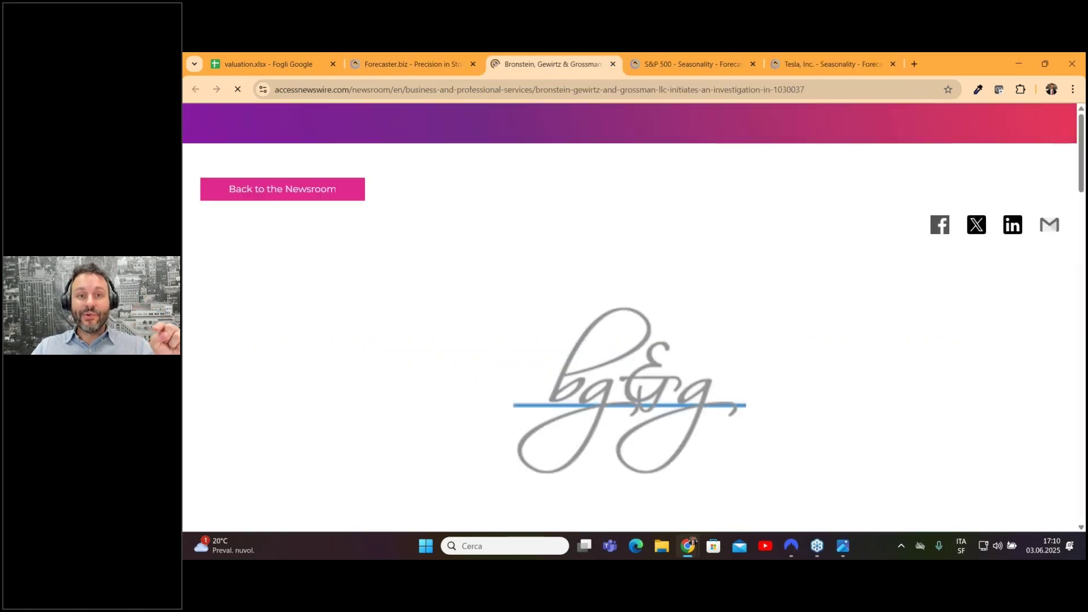
pyautogui.scroll(-2, 745, 311)
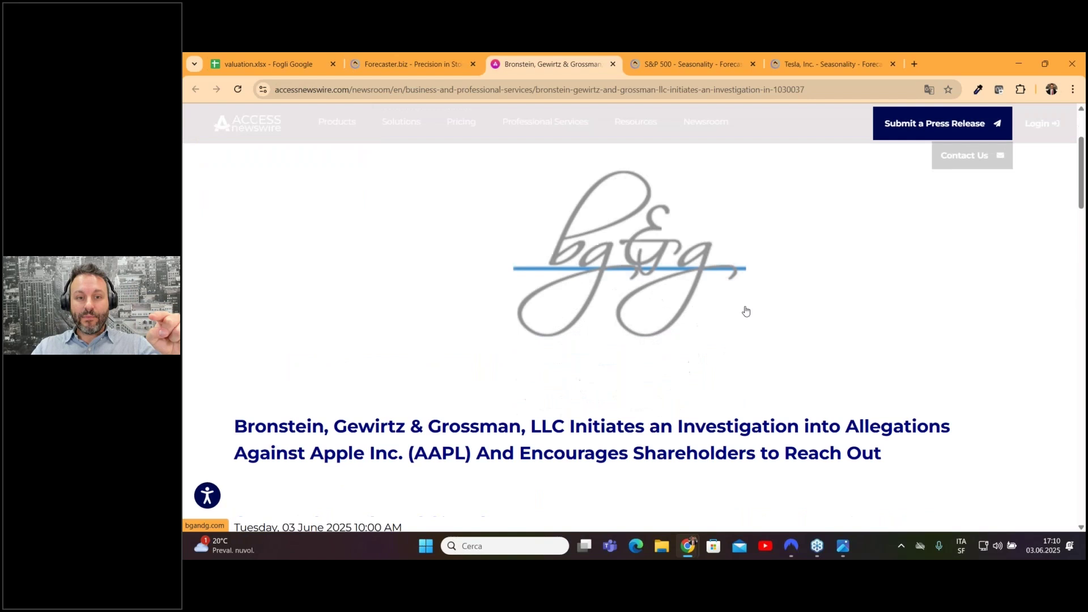
pyautogui.scroll(-3, 745, 311)
pyautogui.scroll(-2, 744, 312)
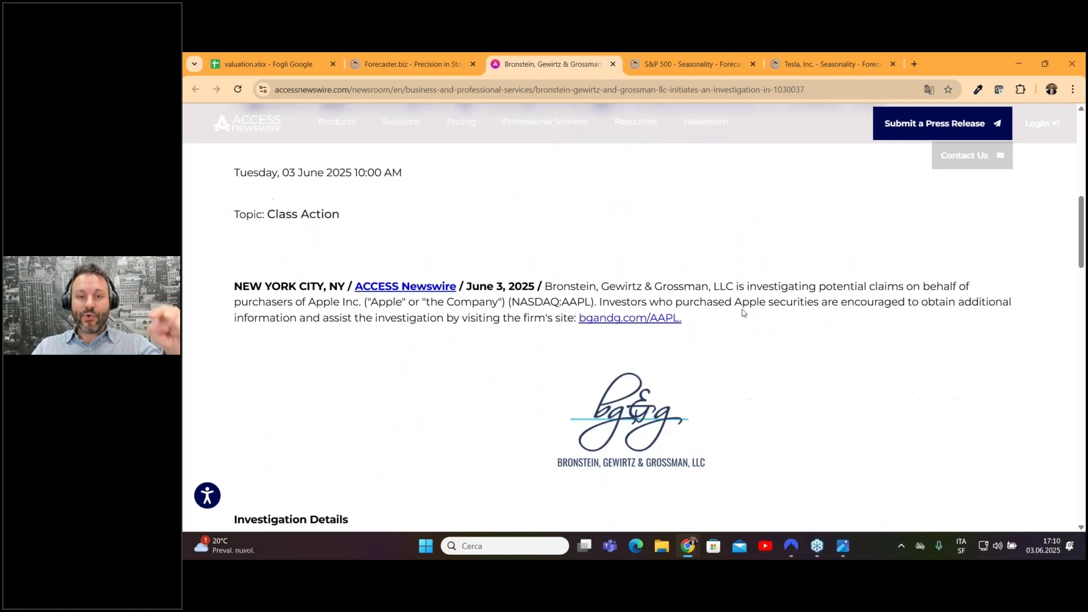
pyautogui.scroll(-1, 742, 313)
pyautogui.scroll(-2, 743, 313)
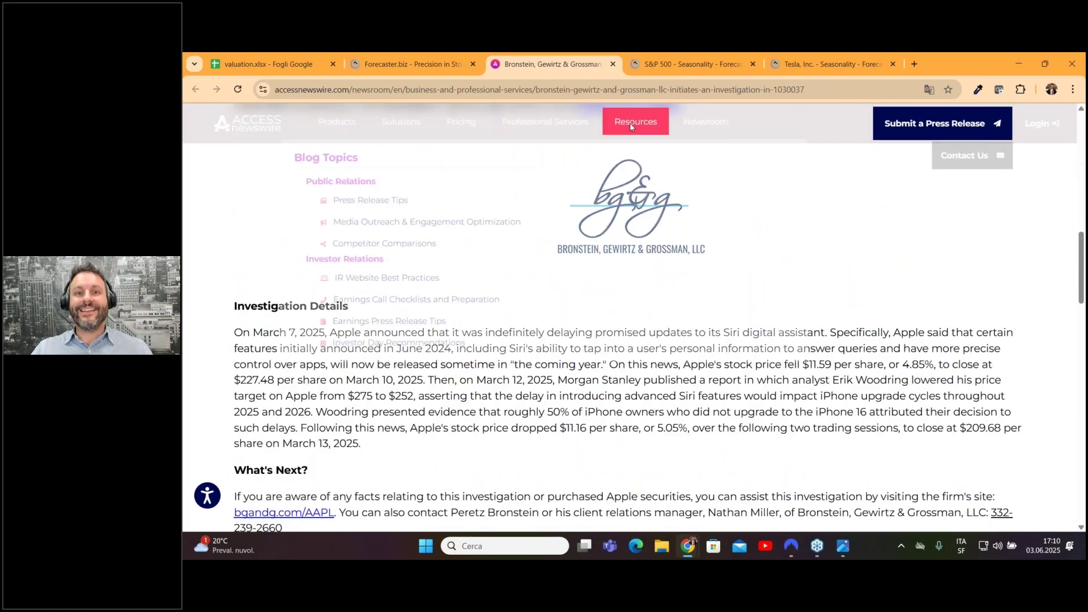
pyautogui.click(613, 64)
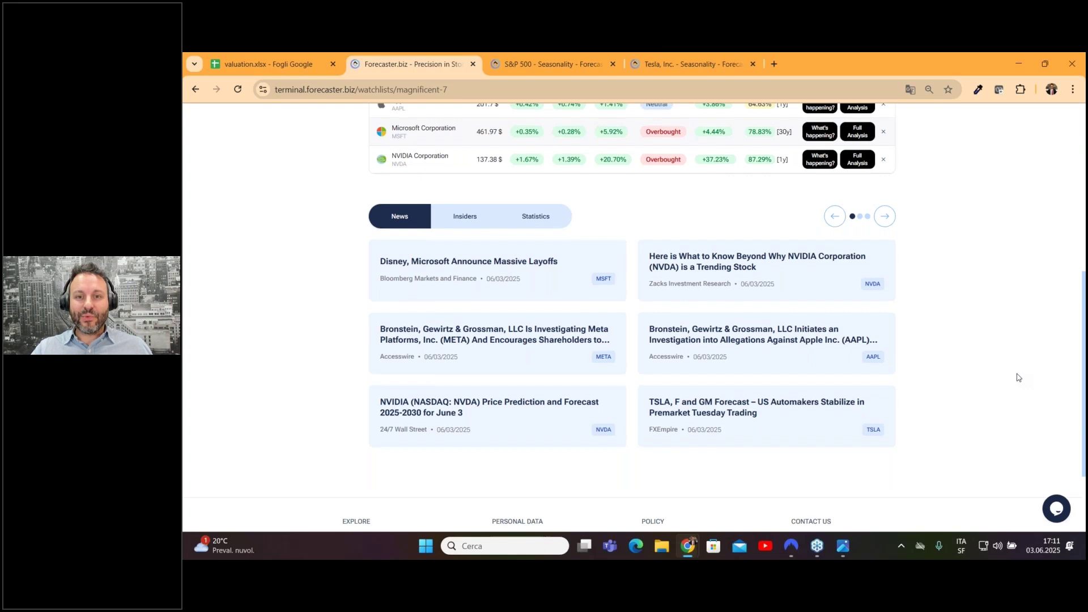
pyautogui.scroll(1, 1018, 377)
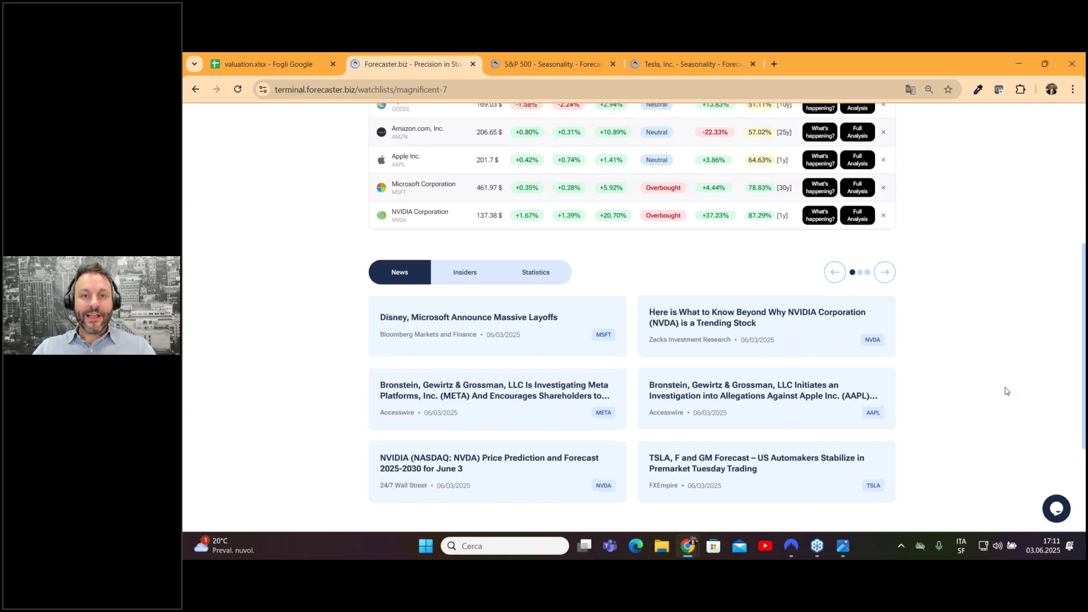
pyautogui.scroll(3, 1005, 389)
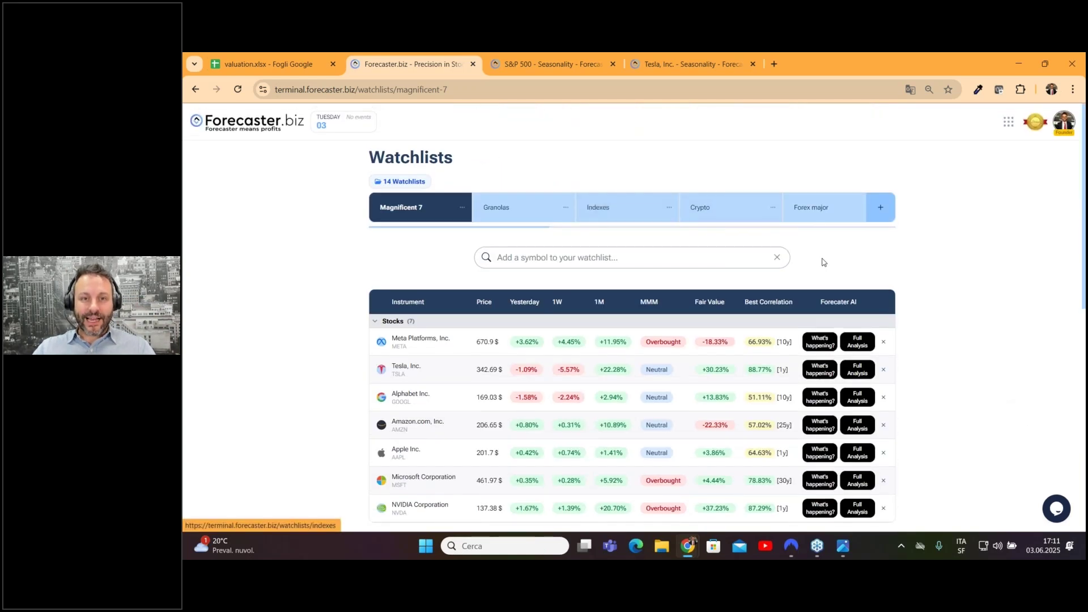
pyautogui.scroll(-3, 947, 300)
# Step: Switch to the Tesla page and review its Overview: five-year chart, performance and insider transactions
pyautogui.click(461, 273)
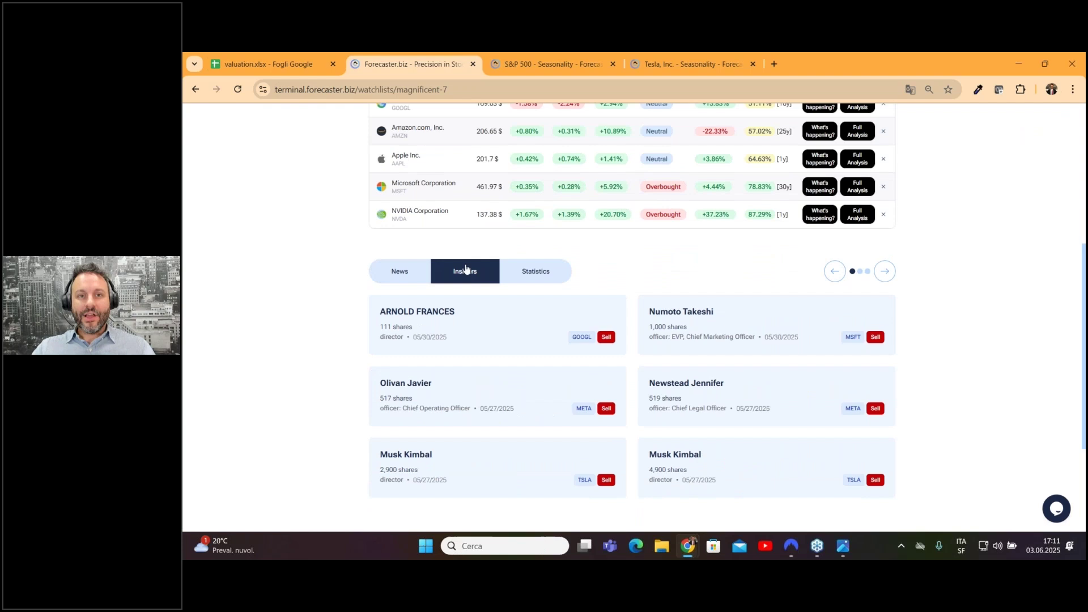
pyautogui.click(693, 64)
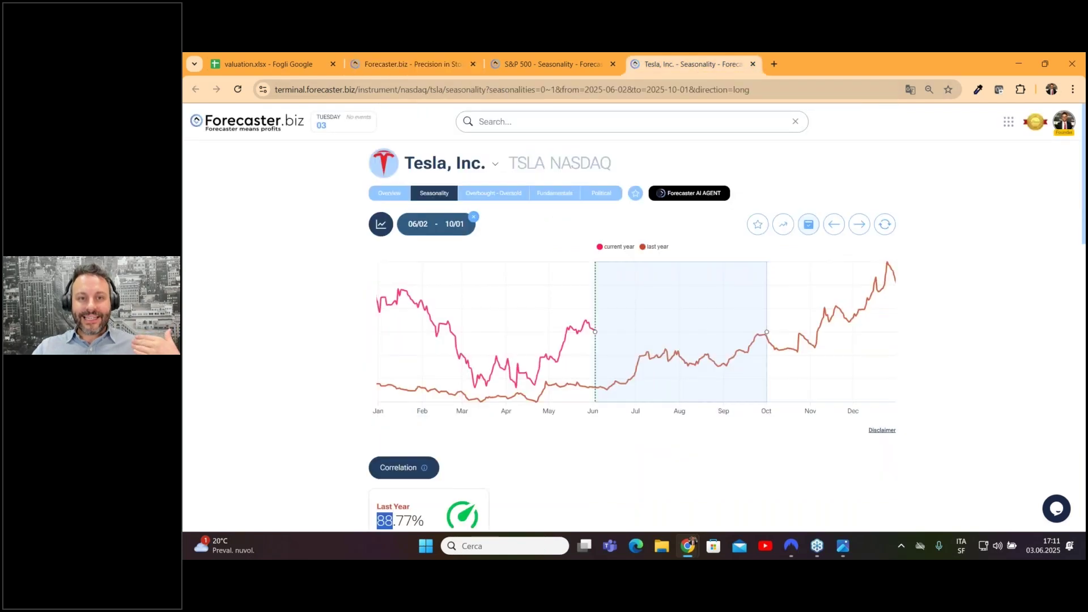
pyautogui.click(381, 196)
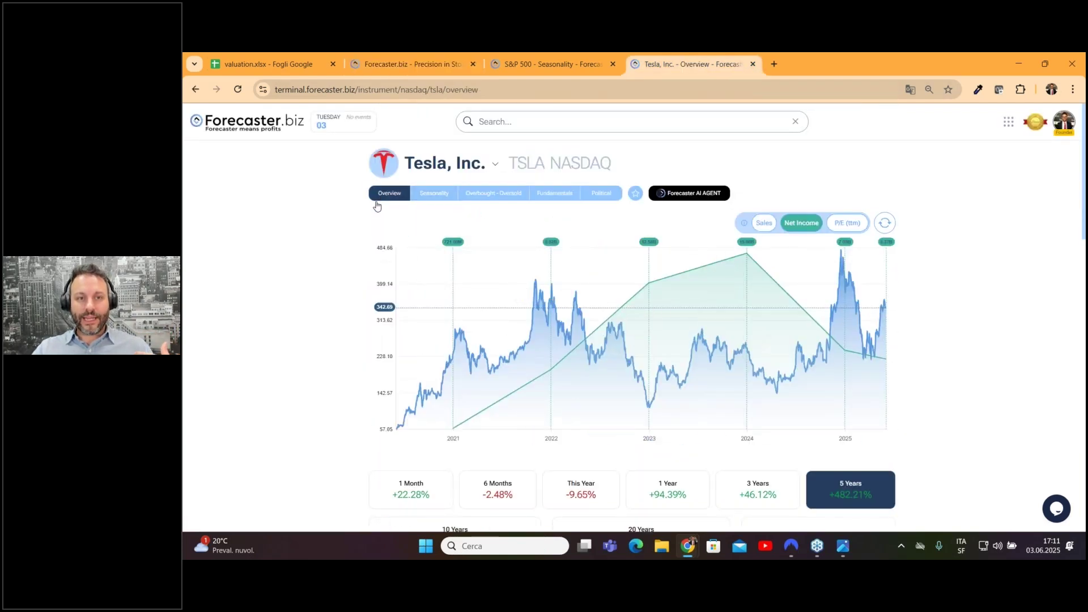
pyautogui.scroll(-3, 510, 340)
pyautogui.scroll(-2, 425, 363)
pyautogui.scroll(-1, 425, 363)
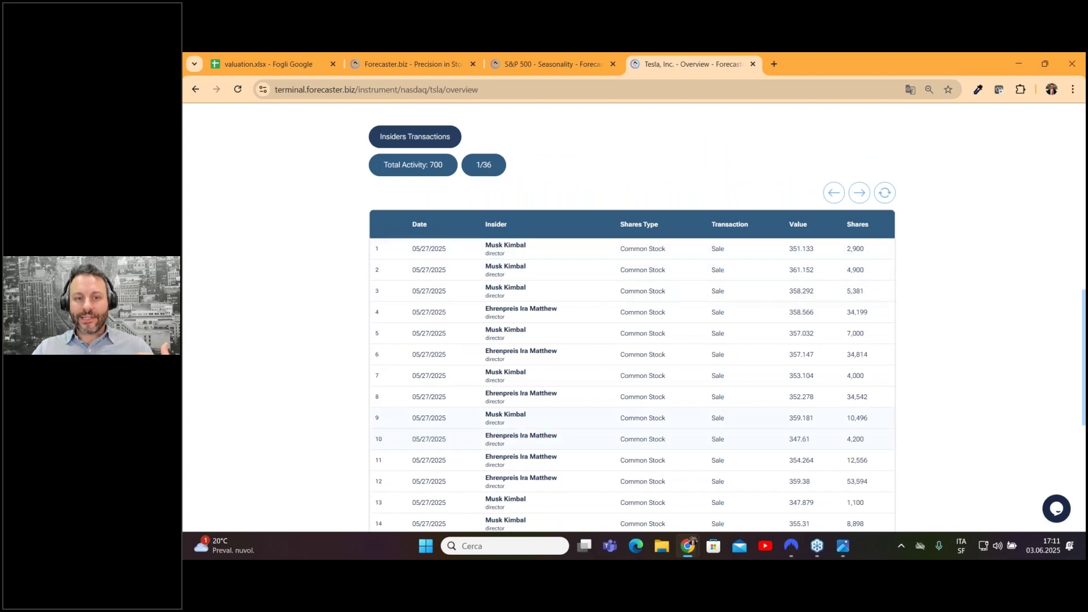
pyautogui.scroll(4, 674, 361)
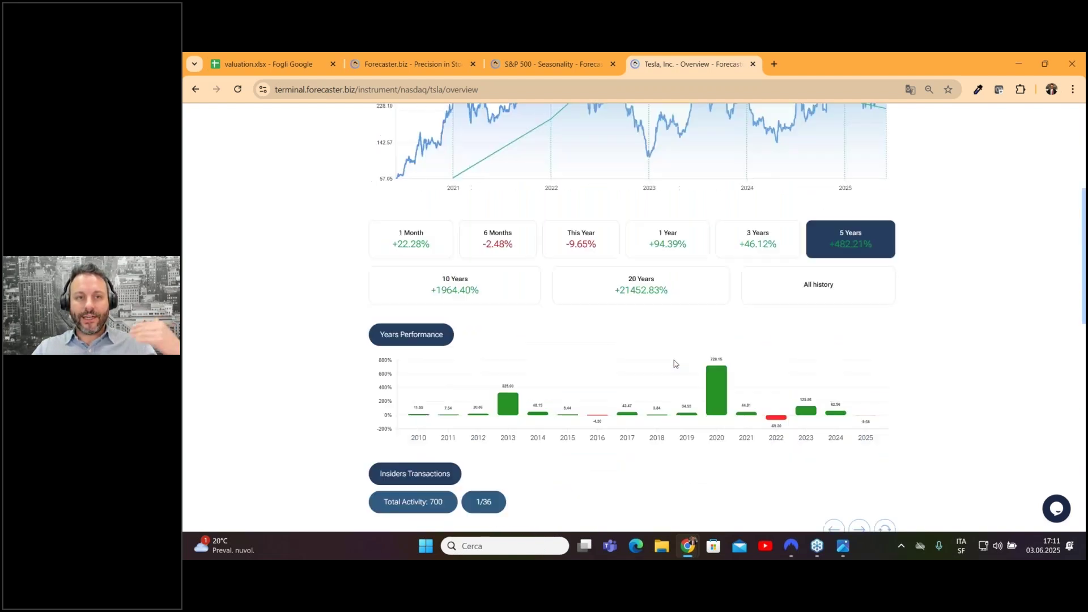
pyautogui.scroll(3, 674, 364)
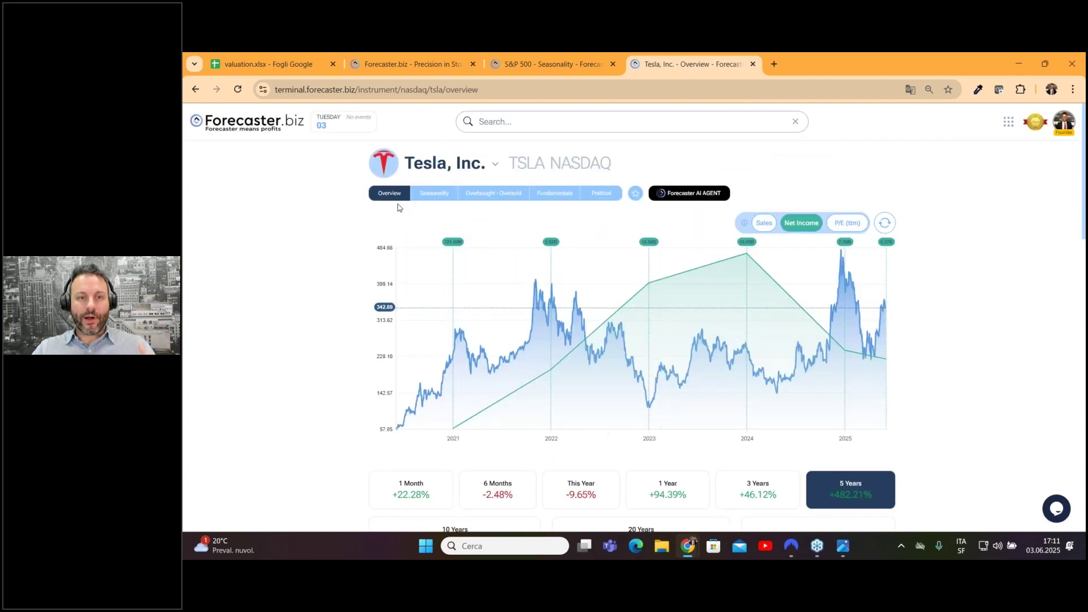
# Step: Go back to the Magnificent 7 watchlist and page to the third page of insider trades
pyautogui.click(553, 64)
pyautogui.click(412, 64)
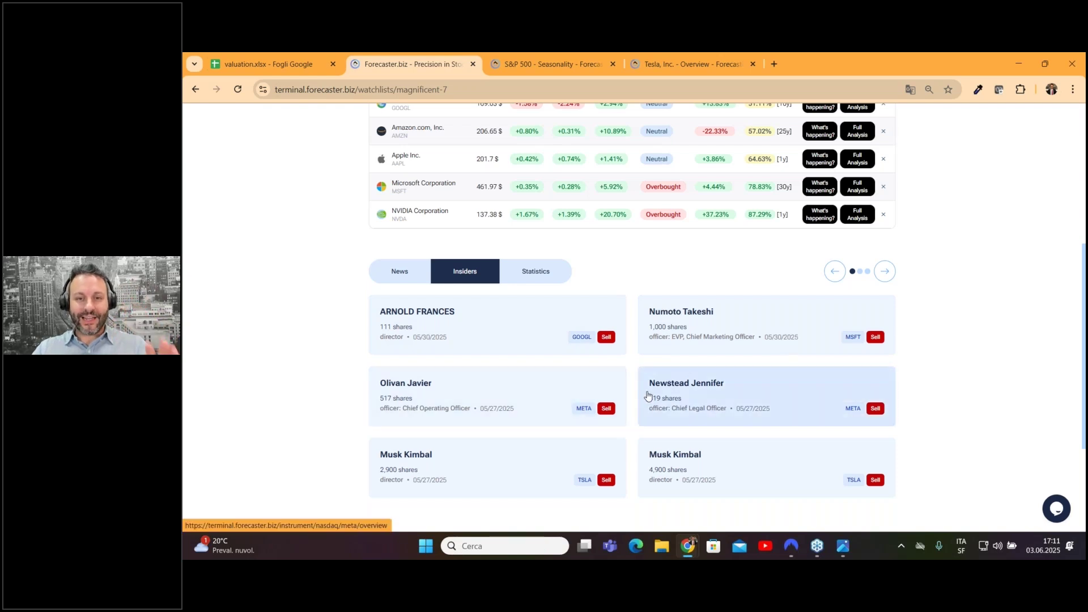
pyautogui.click(887, 278)
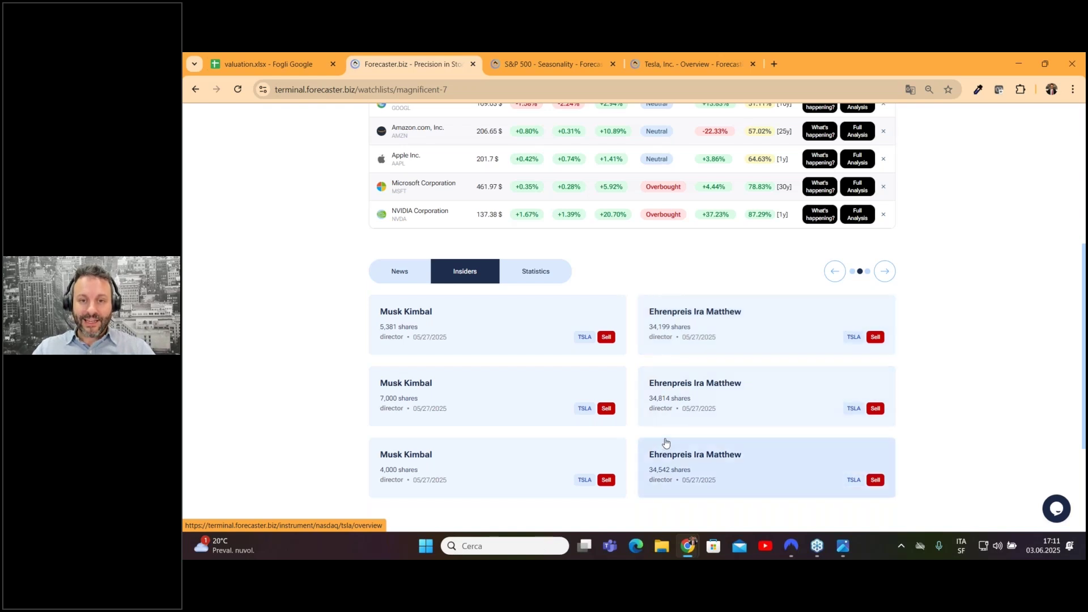
pyautogui.click(885, 273)
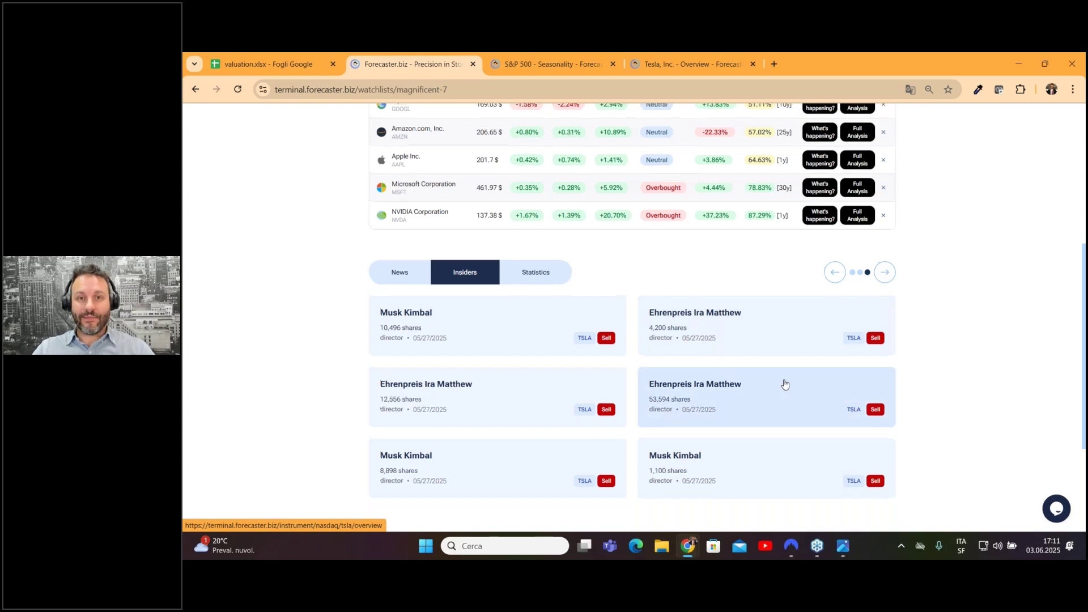
pyautogui.scroll(3, 782, 383)
pyautogui.scroll(-4, 937, 365)
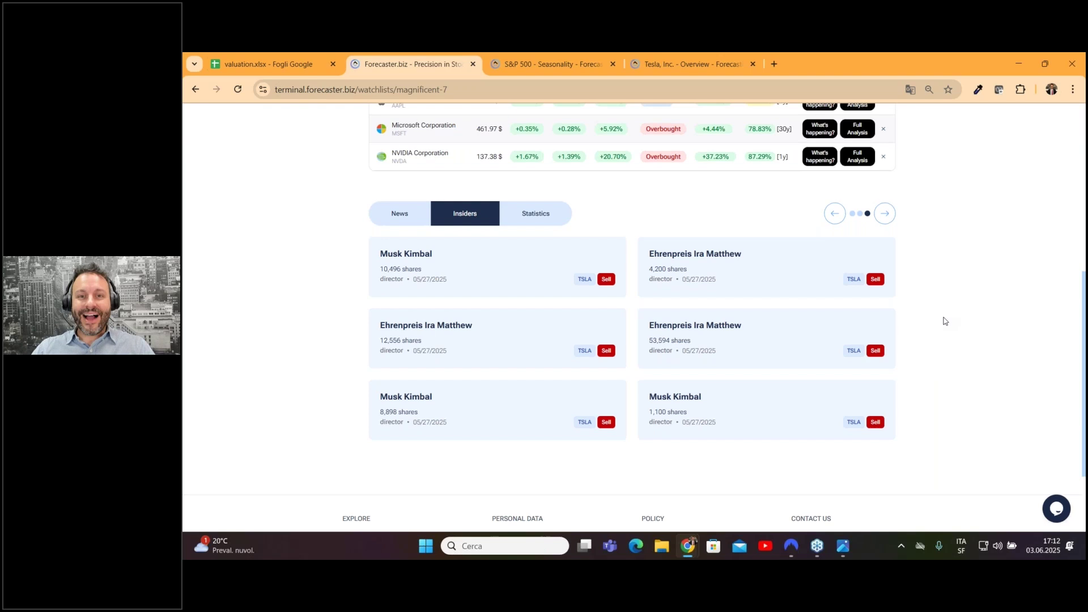
pyautogui.scroll(3, 651, 175)
pyautogui.moveTo(525, 168); pyautogui.dragTo(605, 168)
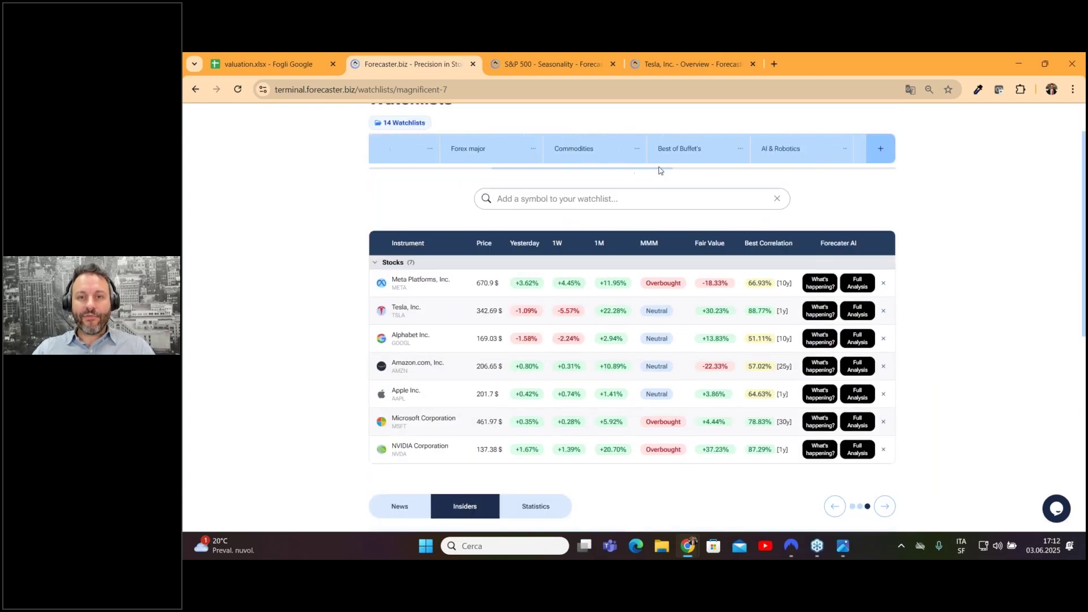
# Step: Open the Best of Buffett's watchlist and show insider trades such as VRSN director purchases
pyautogui.moveTo(604, 169); pyautogui.dragTo(681, 169)
pyautogui.click(584, 150)
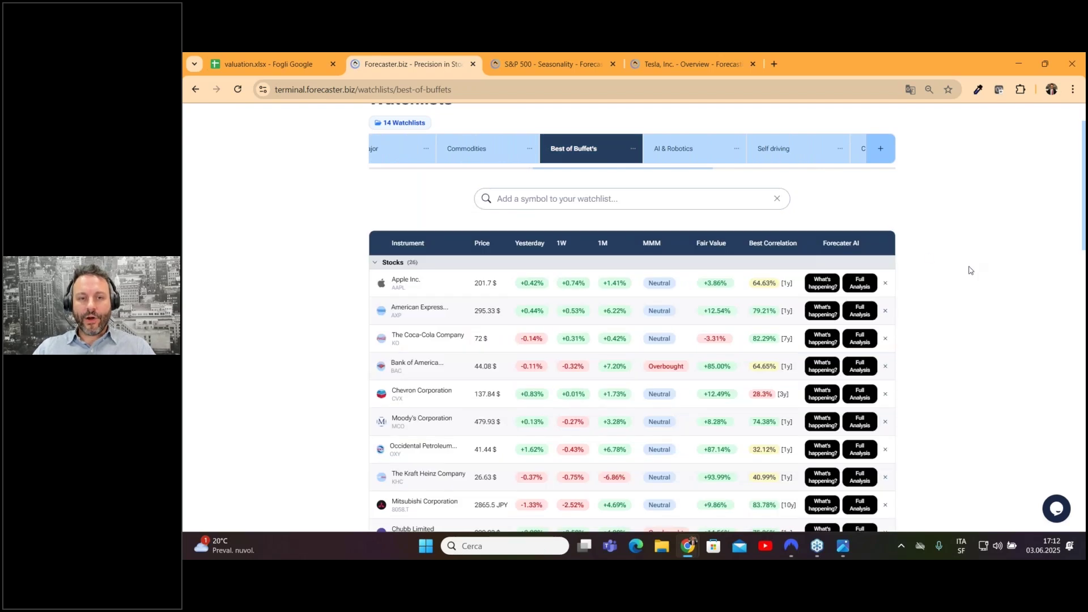
pyautogui.scroll(-1, 969, 270)
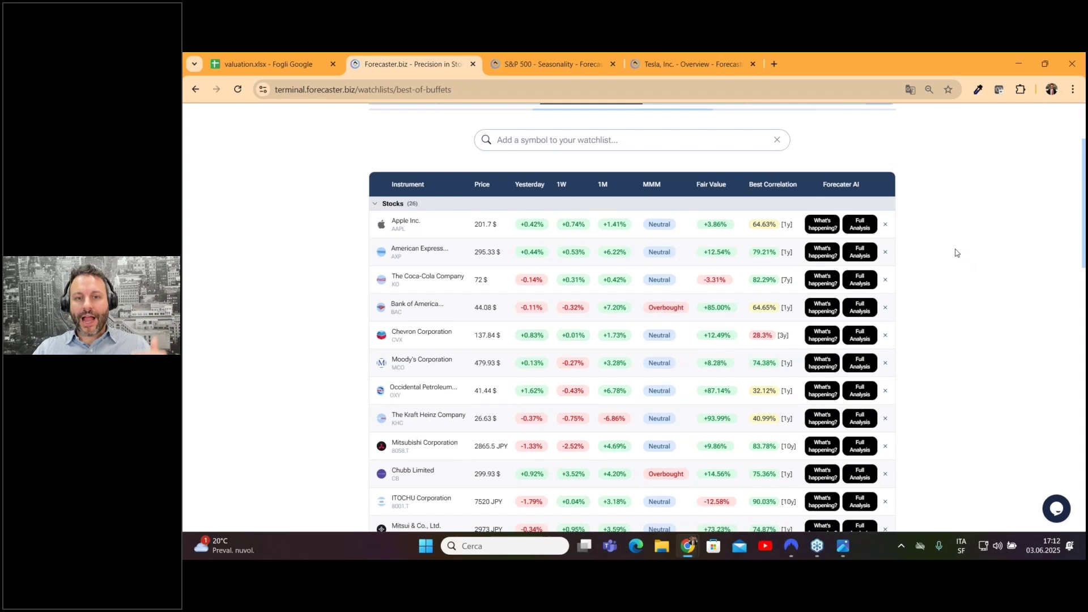
pyautogui.scroll(-2, 956, 252)
pyautogui.scroll(-3, 956, 253)
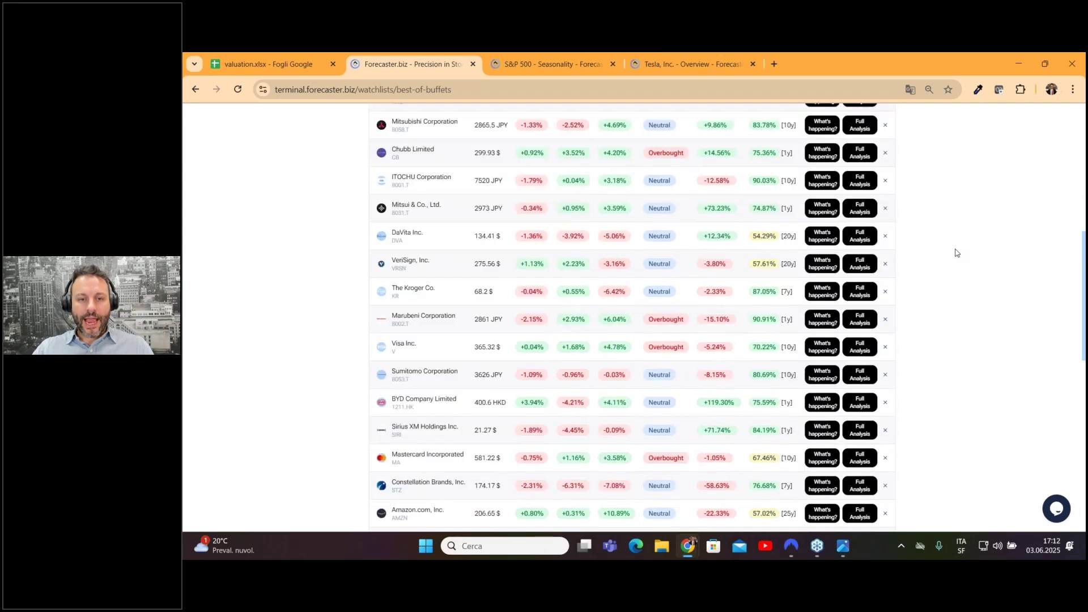
pyautogui.scroll(-3, 956, 252)
pyautogui.scroll(-3, 956, 252)
pyautogui.scroll(-1, 955, 250)
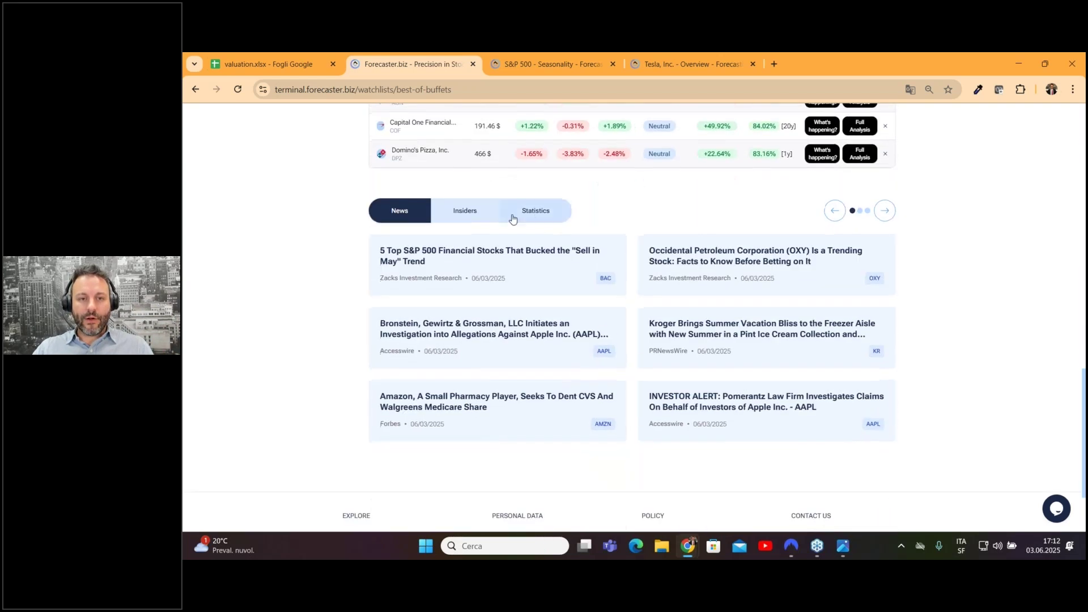
pyautogui.click(464, 211)
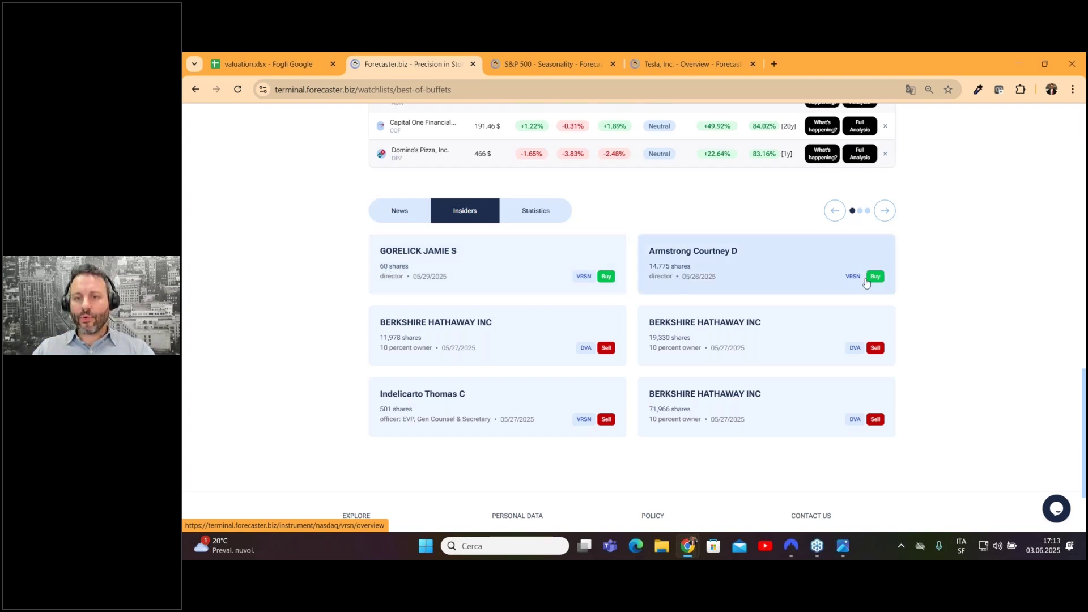
# Step: Review VeriSign's overview from the Armstrong insider trade, then return to Best of Buffett's
pyautogui.click(782, 265)
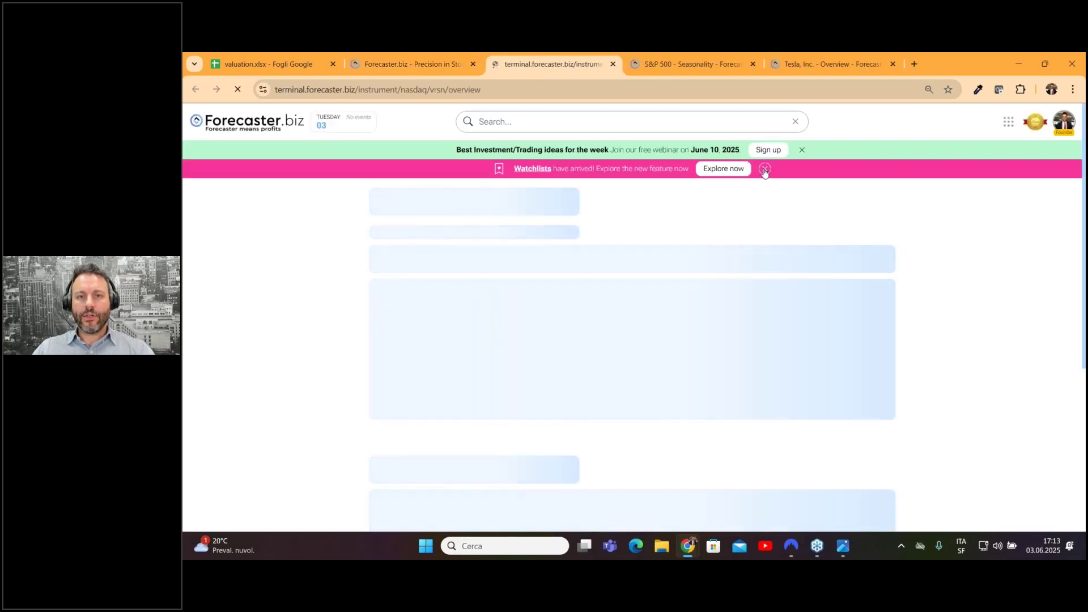
pyautogui.click(764, 169)
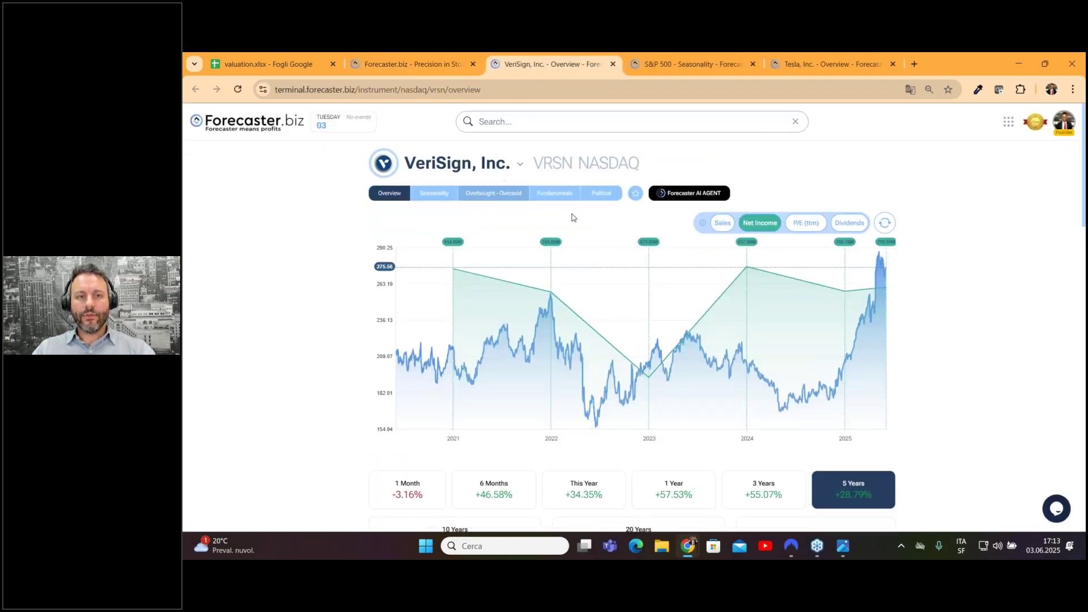
pyautogui.scroll(-1, 527, 263)
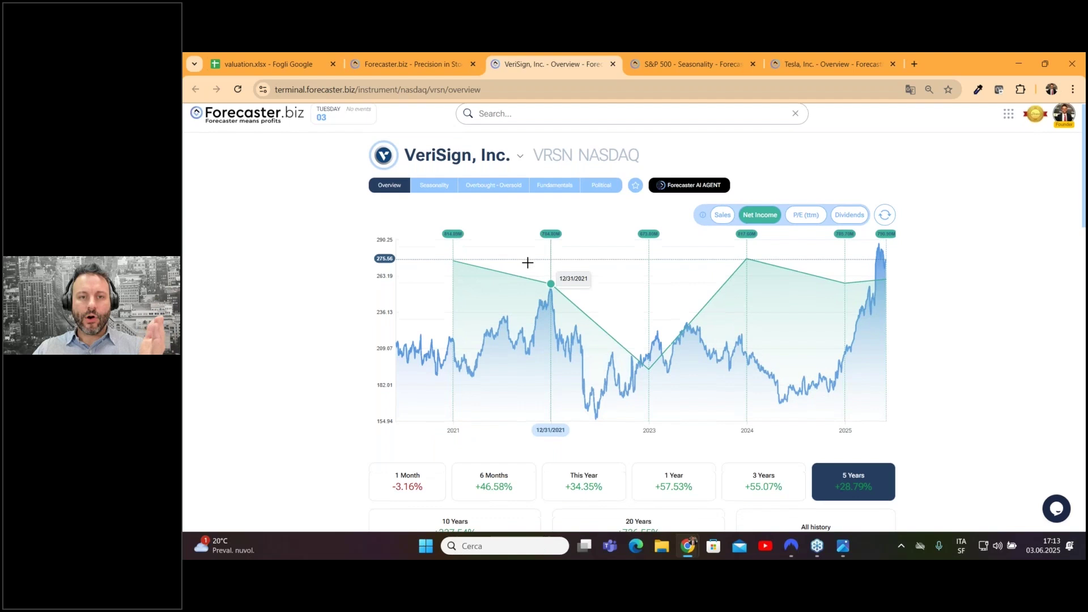
pyautogui.scroll(-2, 527, 263)
pyautogui.scroll(-5, 528, 255)
pyautogui.scroll(-3, 527, 255)
pyautogui.scroll(-1, 541, 258)
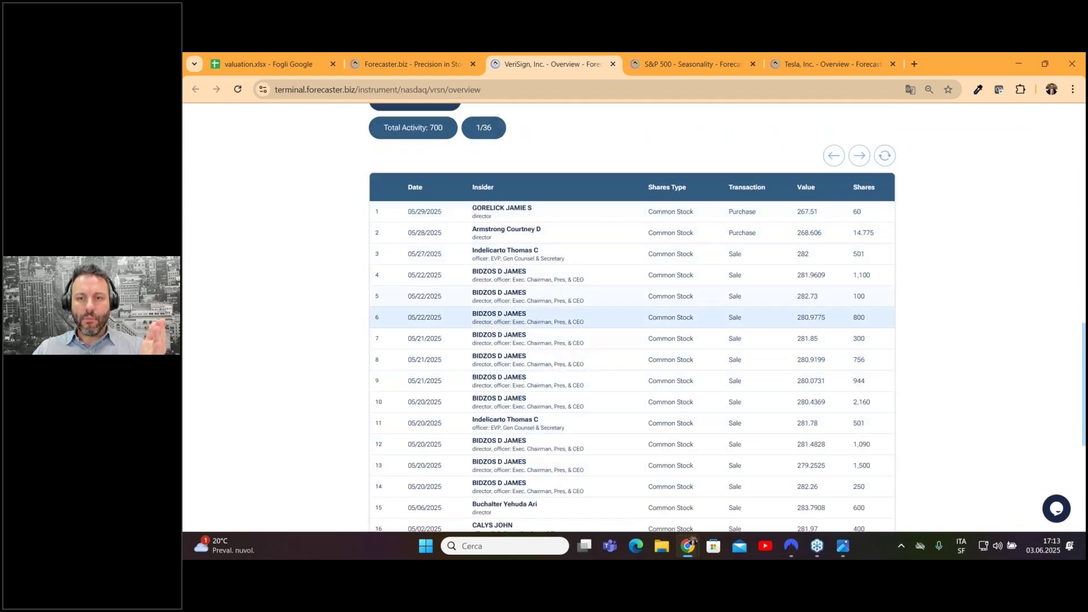
pyautogui.scroll(1, 557, 252)
pyautogui.scroll(3, 558, 251)
pyautogui.scroll(4, 570, 273)
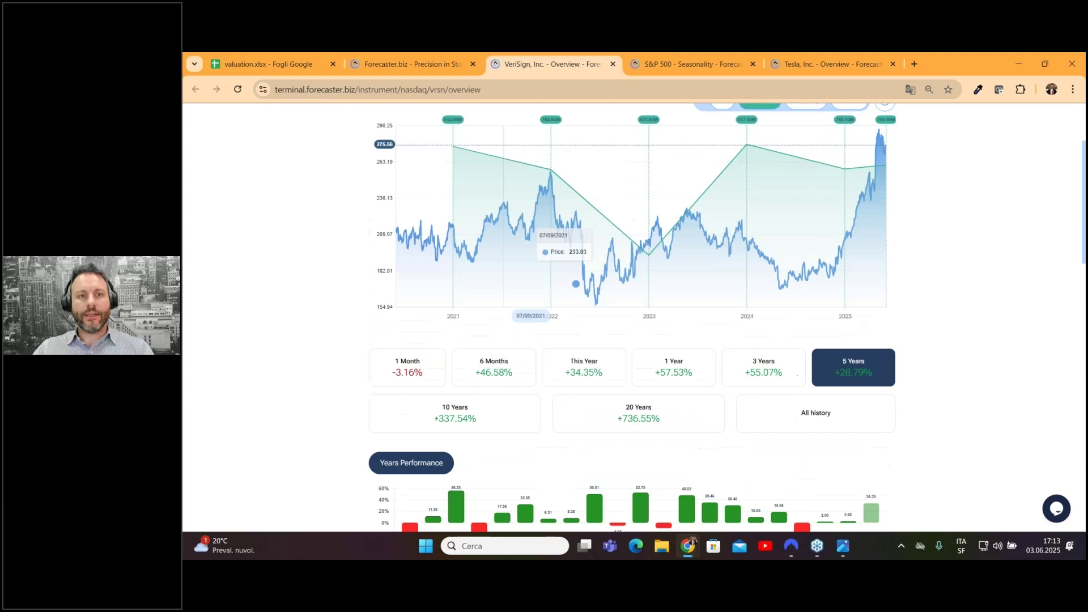
pyautogui.click(439, 71)
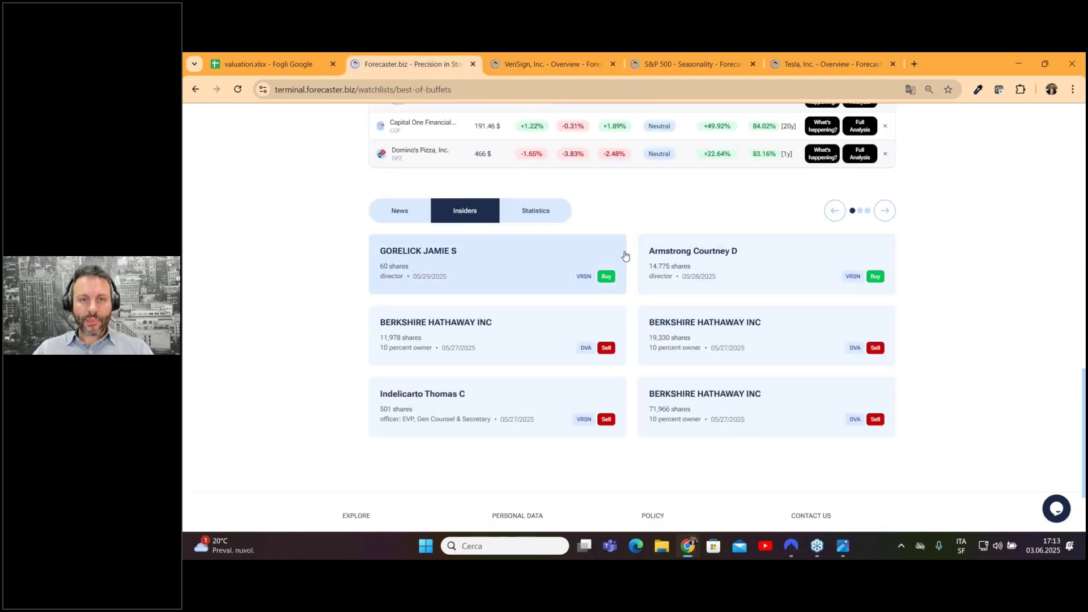
pyautogui.scroll(1, 627, 252)
# Step: Show Best of Buffett's statistics: 100% stocks, with Financial Services the largest sector at 30.77%
pyautogui.click(542, 270)
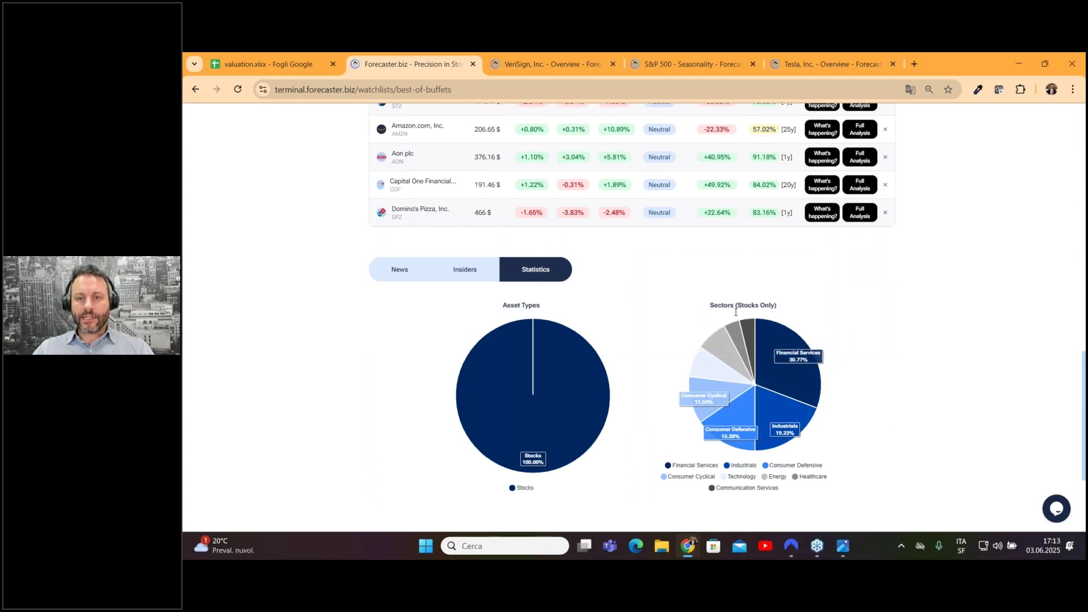
pyautogui.scroll(2, 744, 398)
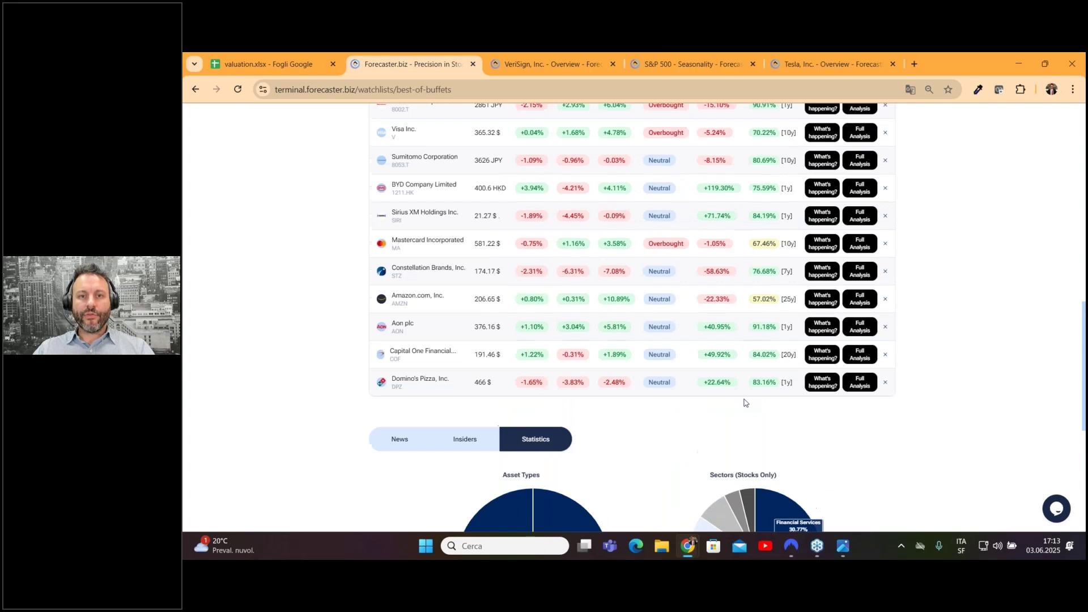
pyautogui.scroll(2, 744, 398)
pyautogui.scroll(2, 738, 393)
pyautogui.scroll(3, 737, 393)
pyautogui.scroll(2, 739, 392)
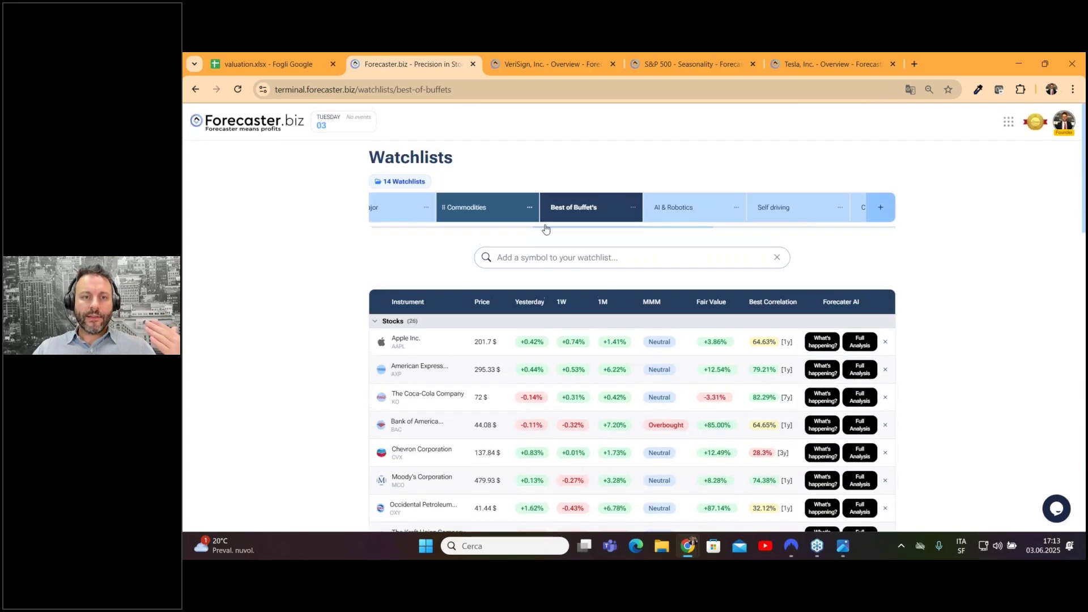
pyautogui.moveTo(584, 229); pyautogui.dragTo(790, 228)
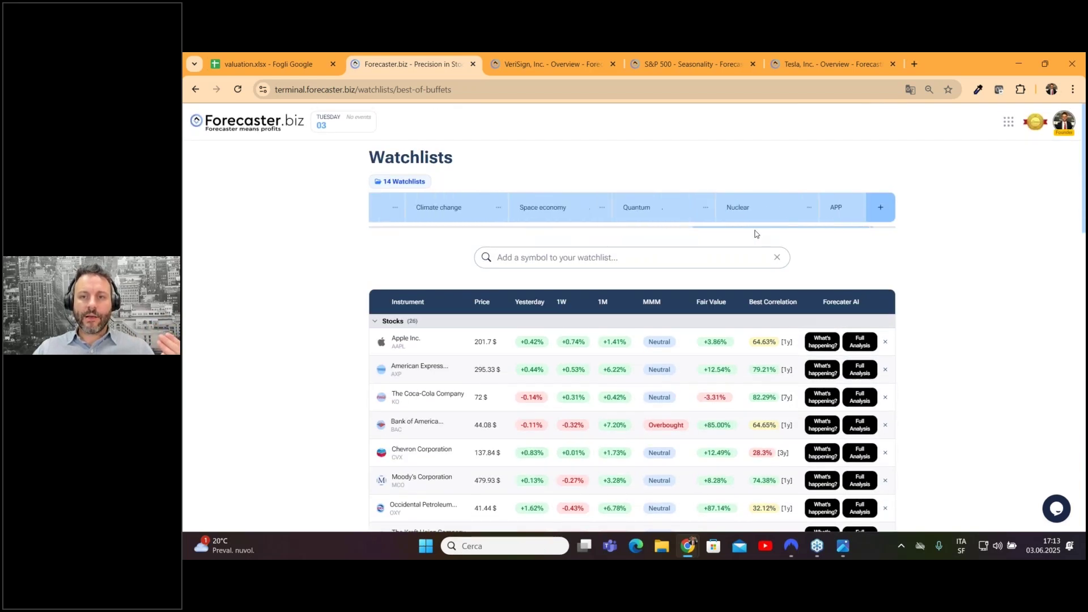
# Step: Open the APP watchlist and zoom in to read its statistics: 91.67% stocks, Technology 54.55%
pyautogui.click(799, 208)
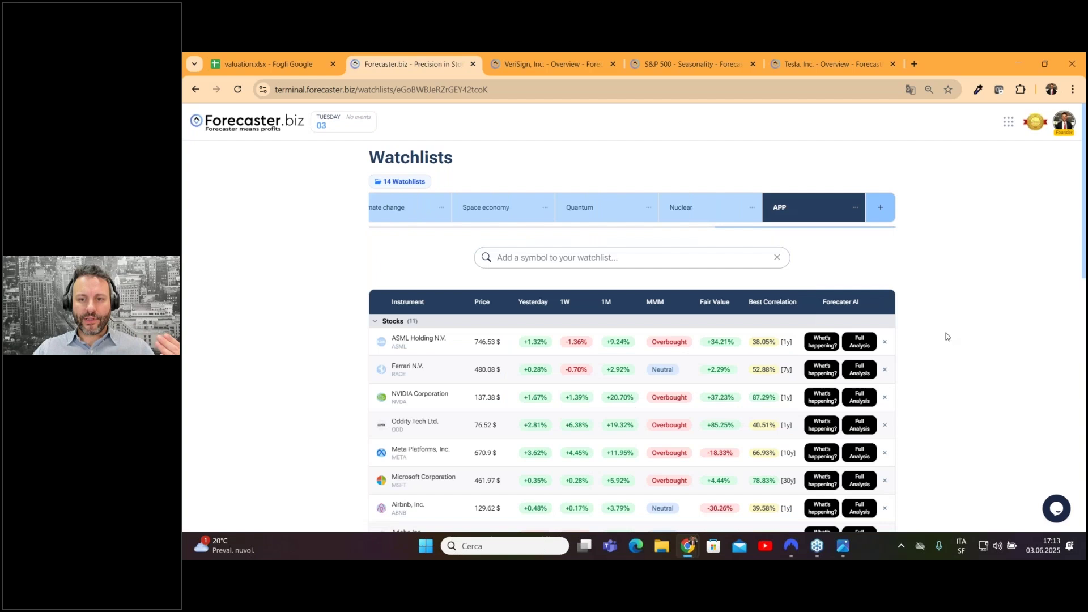
pyautogui.scroll(-2, 946, 336)
pyautogui.scroll(-3, 947, 336)
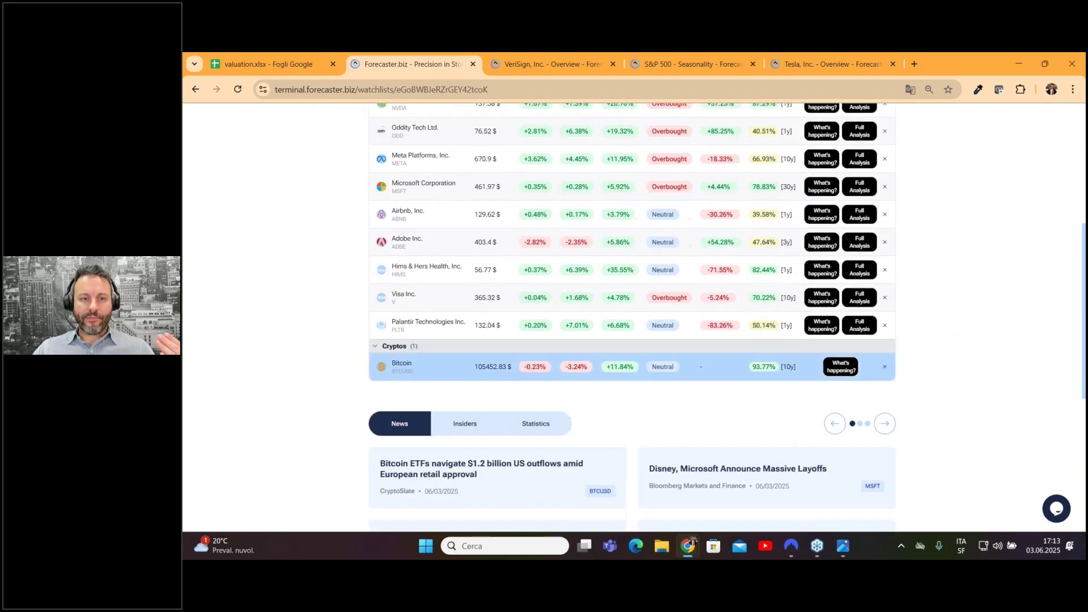
pyautogui.scroll(-1, 459, 370)
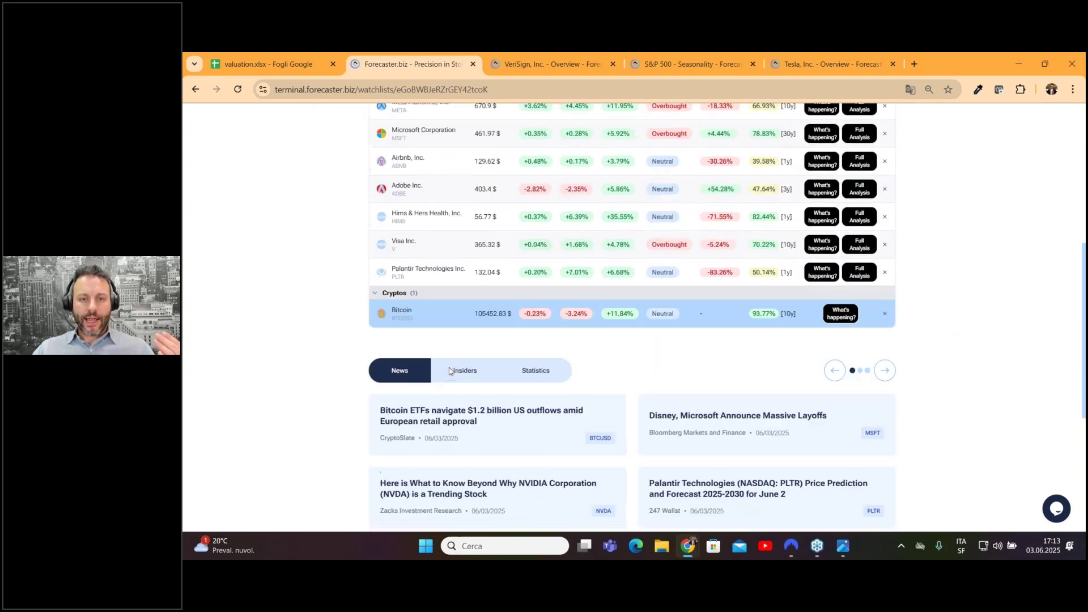
pyautogui.click(536, 366)
pyautogui.scroll(-2, 871, 388)
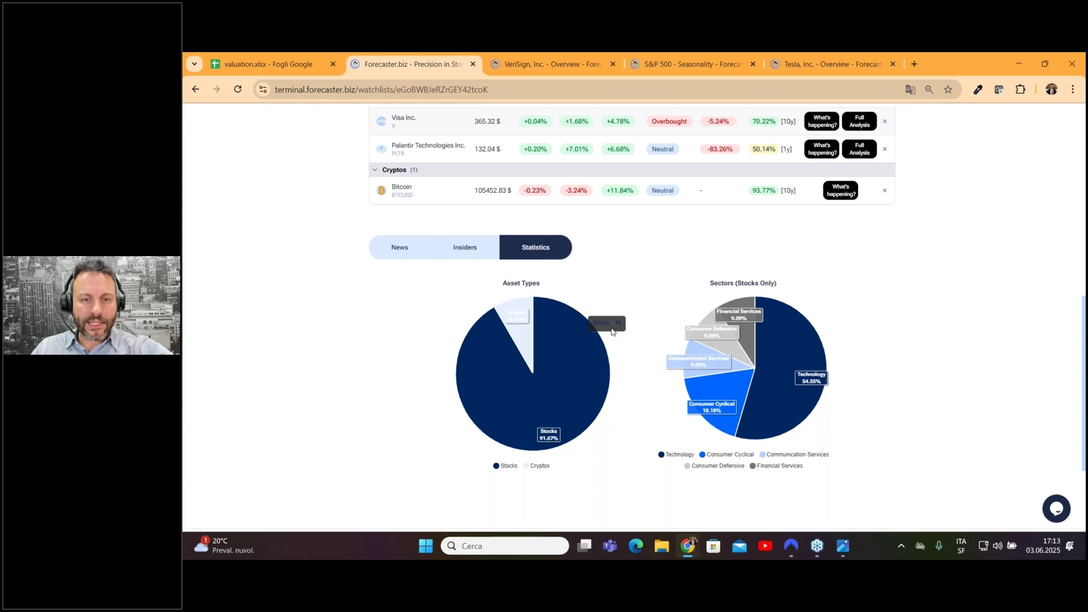
pyautogui.hotkey('ctrl', '+')
pyautogui.hotkey('ctrl', '+')
pyautogui.scroll(-1, 643, 388)
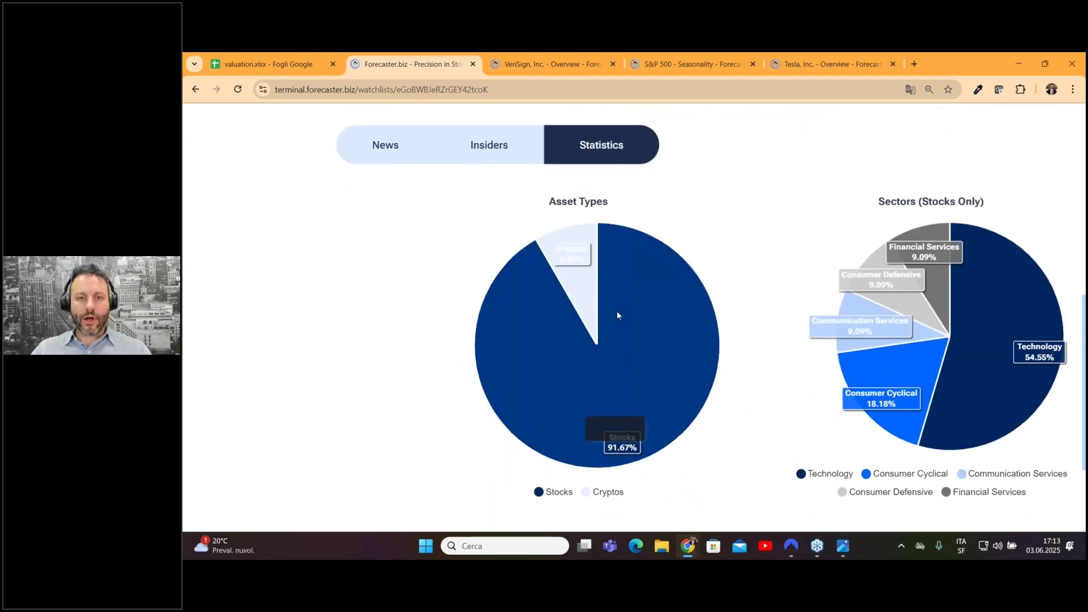
pyautogui.moveTo(516, 332)
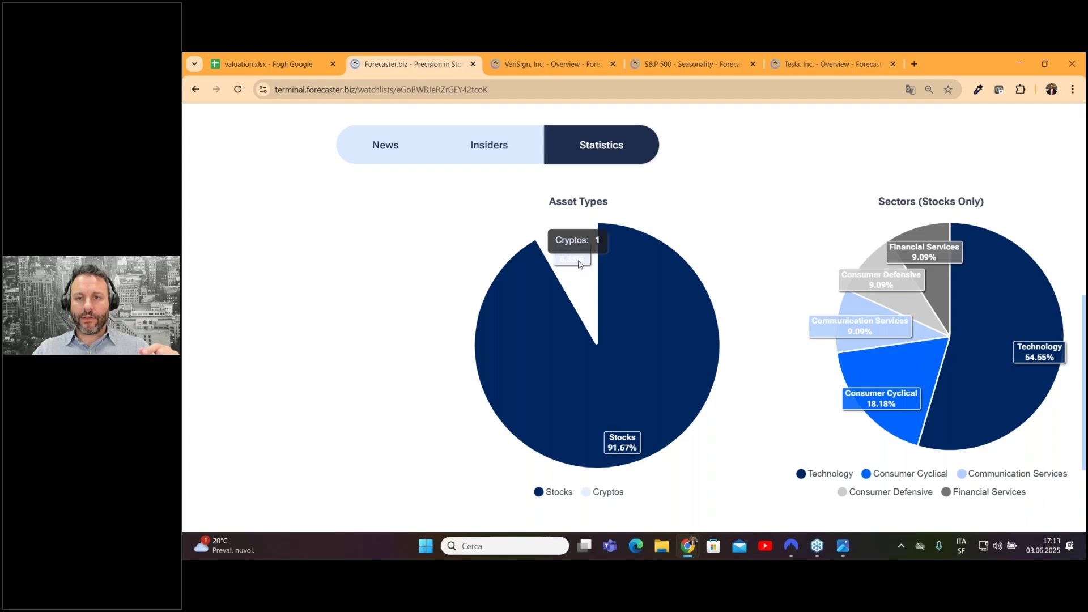
pyautogui.hotkey('ctrl', '-')
pyautogui.hotkey('ctrl', '-')
pyautogui.hotkey('ctrl', '-')
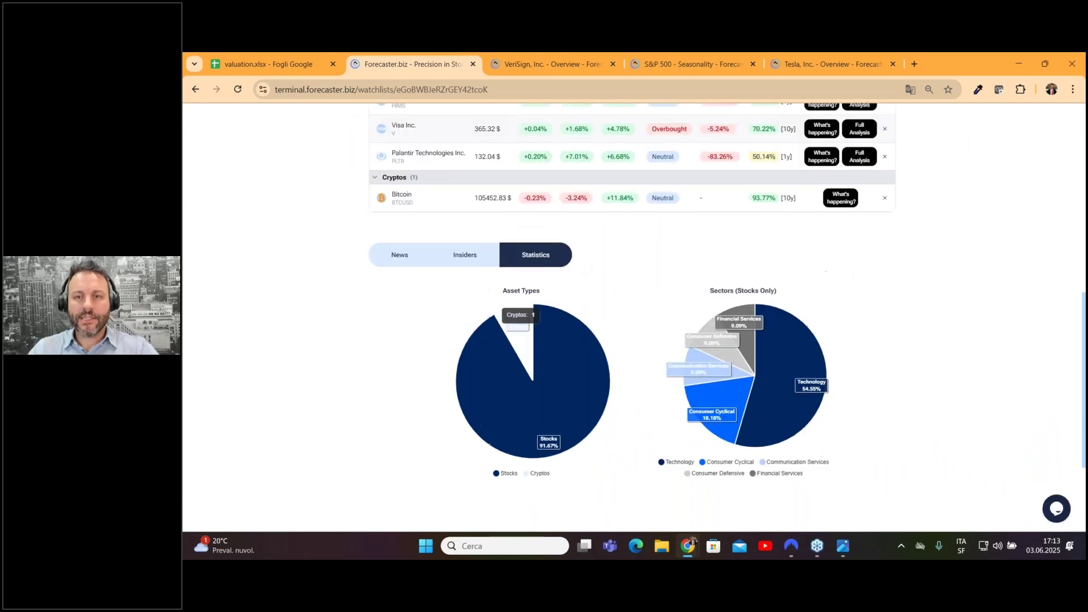
pyautogui.scroll(1, 963, 282)
pyautogui.scroll(2, 962, 281)
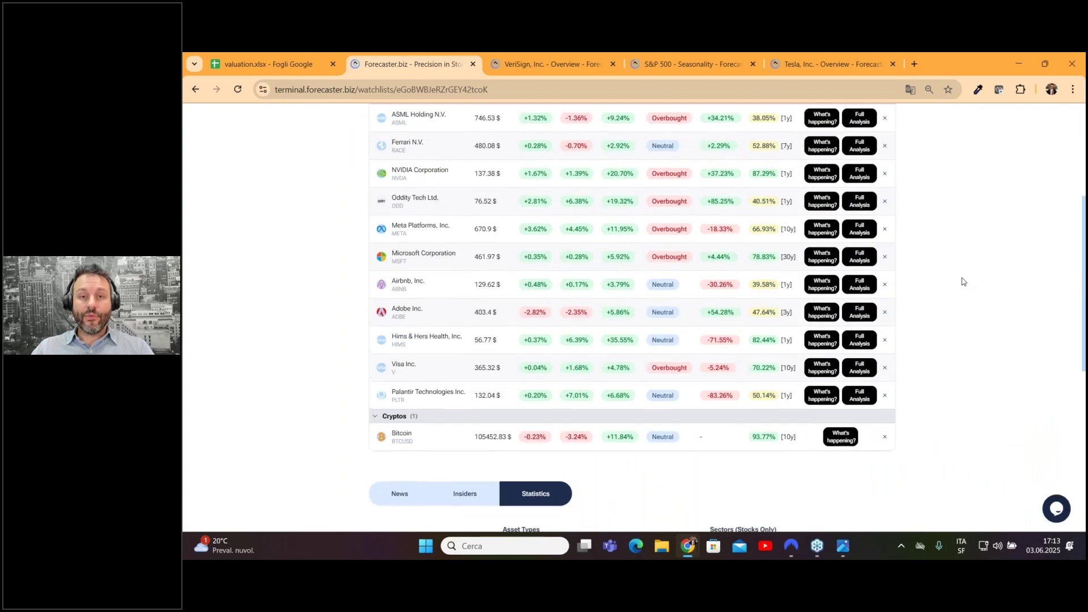
pyautogui.scroll(2, 963, 281)
pyautogui.scroll(1, 962, 282)
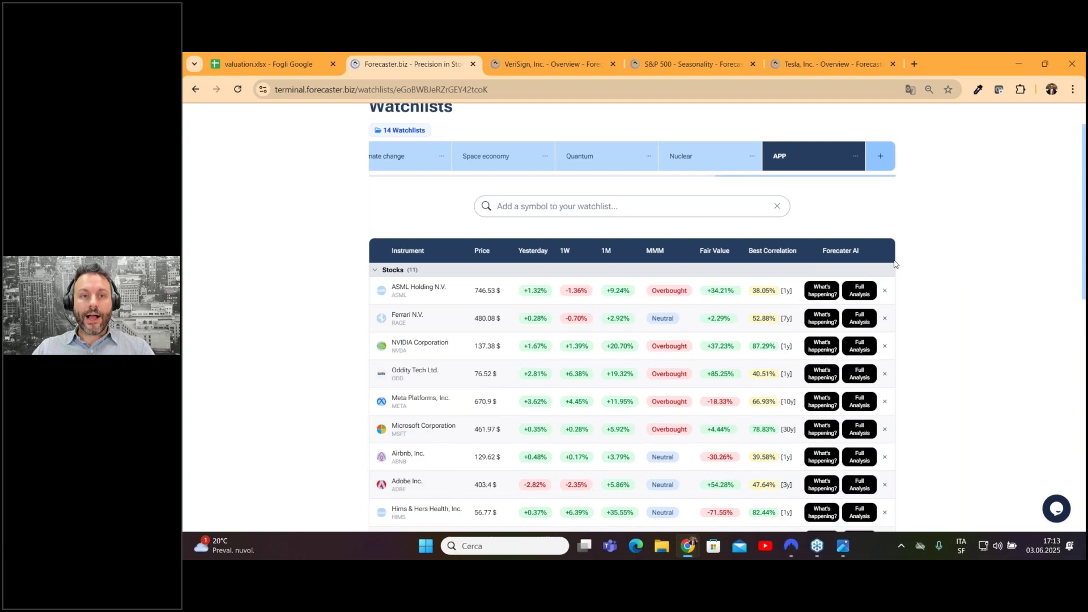
pyautogui.scroll(1, 893, 264)
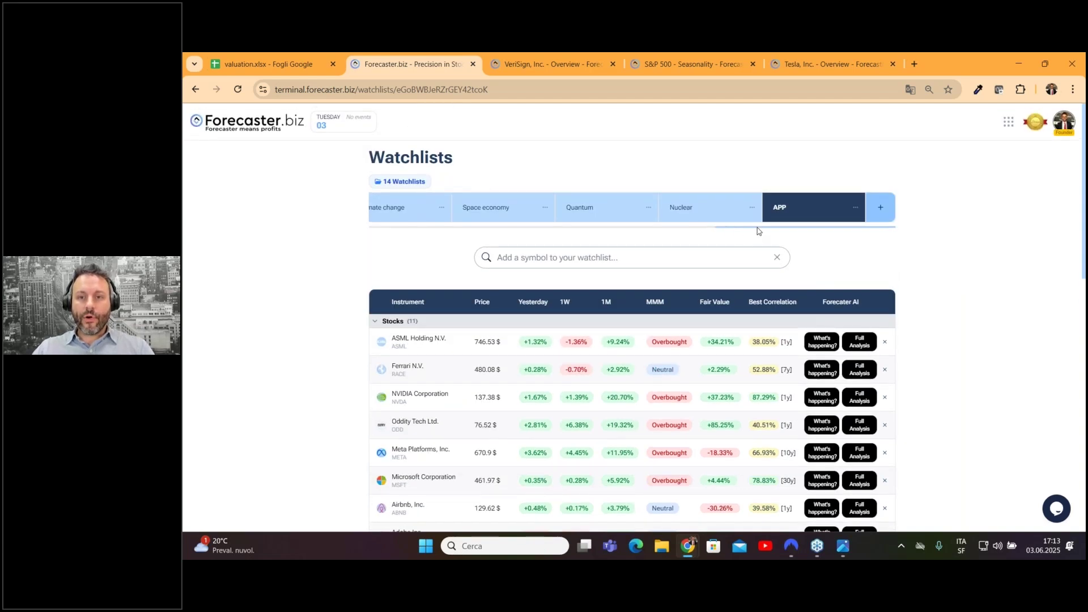
pyautogui.hscroll(-1, 757, 230)
pyautogui.hscroll(-3, 737, 231)
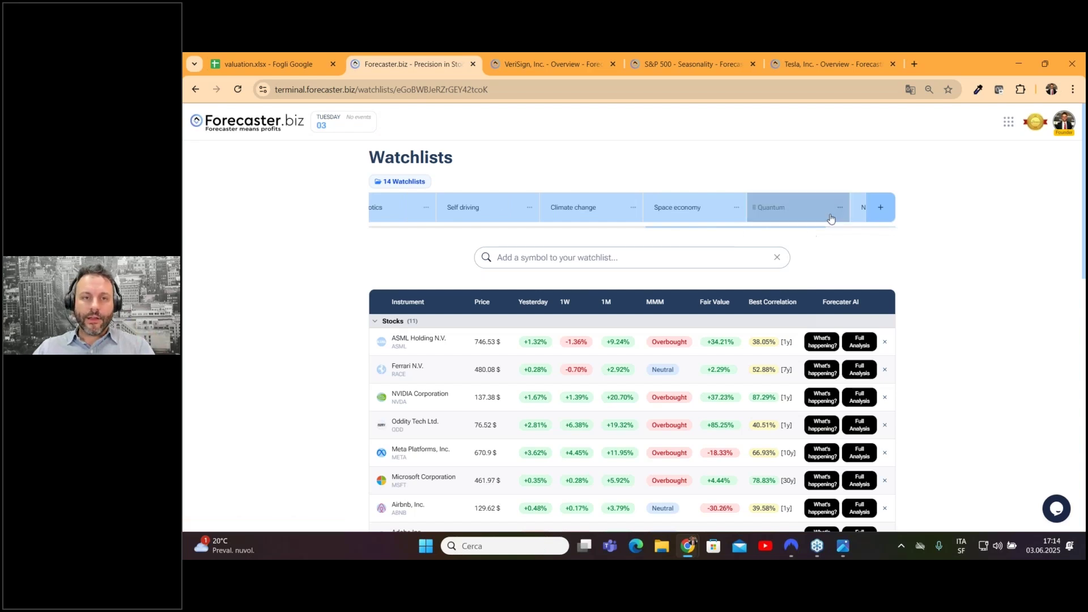
# Step: Browse Quantum, Space economy and Climate change, ending on Self driving's 22 stocks led by Tesla
pyautogui.click(787, 209)
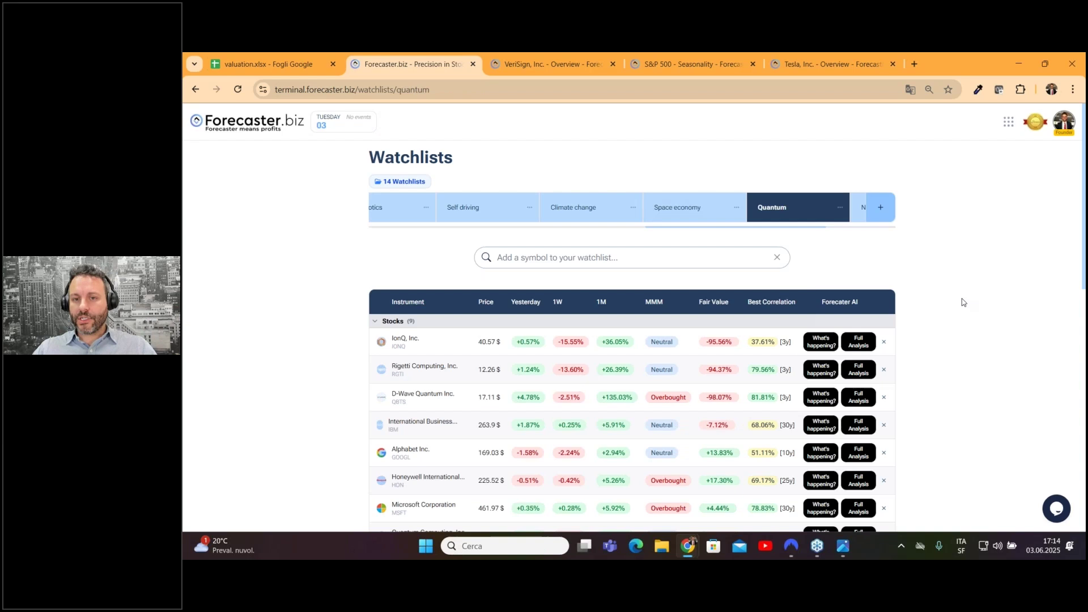
pyautogui.scroll(-1, 963, 301)
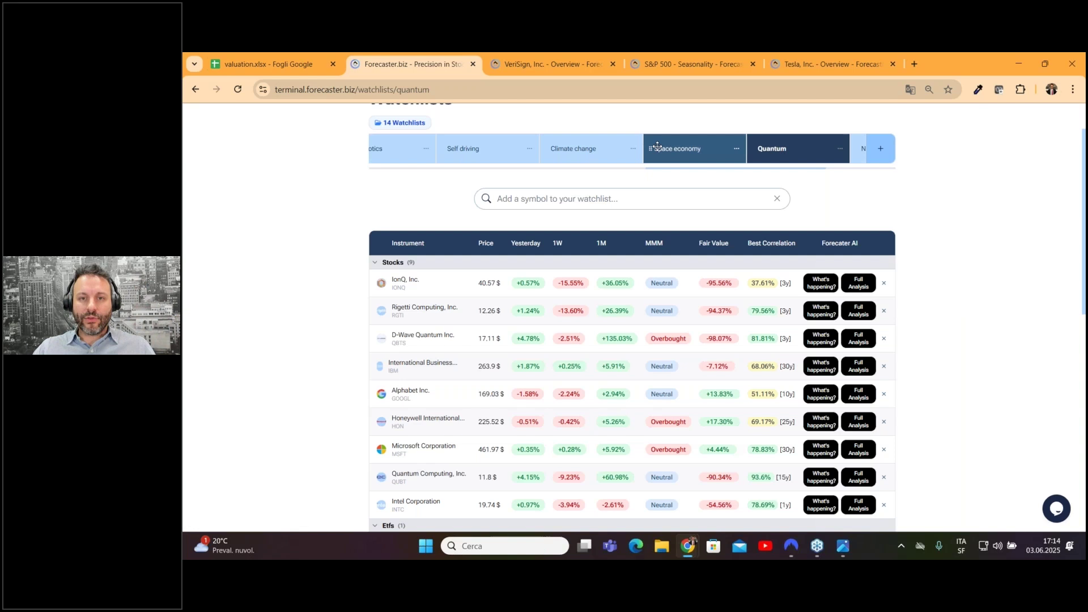
pyautogui.click(673, 153)
pyautogui.click(576, 150)
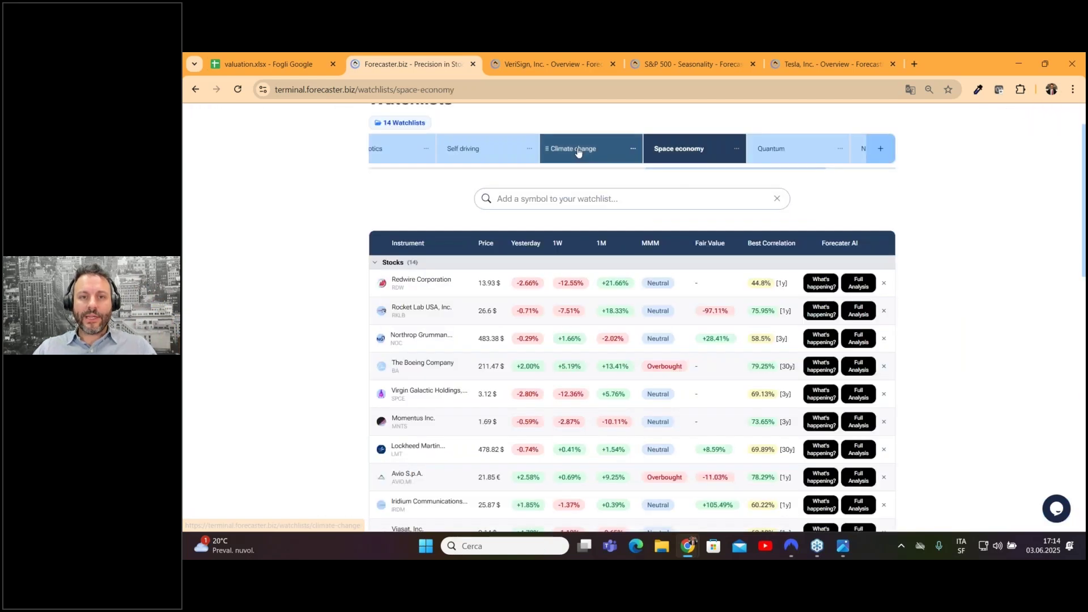
pyautogui.click(498, 156)
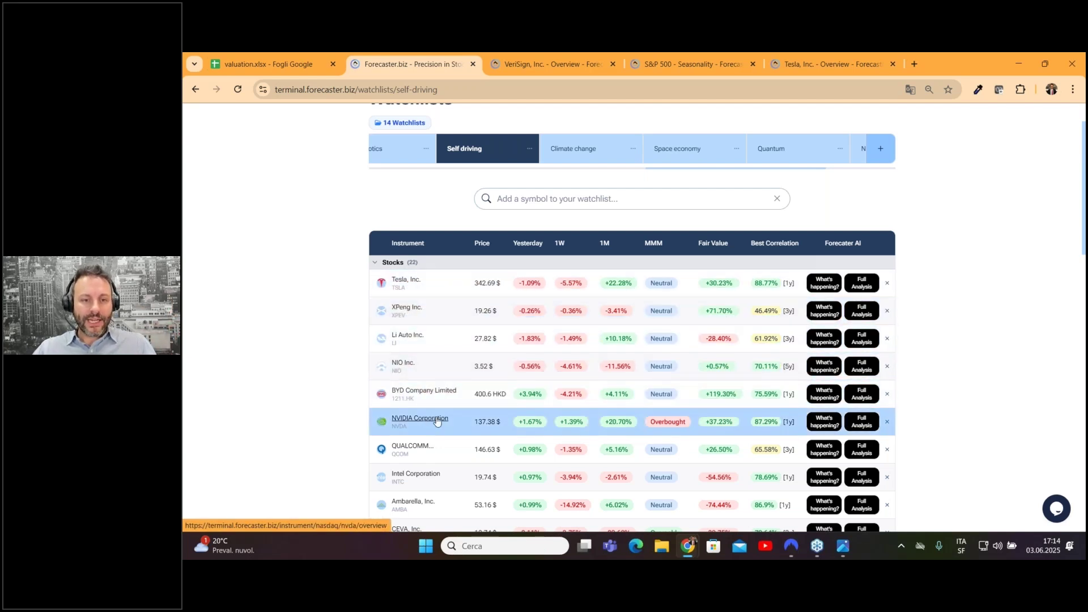
pyautogui.scroll(-1, 275, 330)
pyautogui.scroll(2, 275, 328)
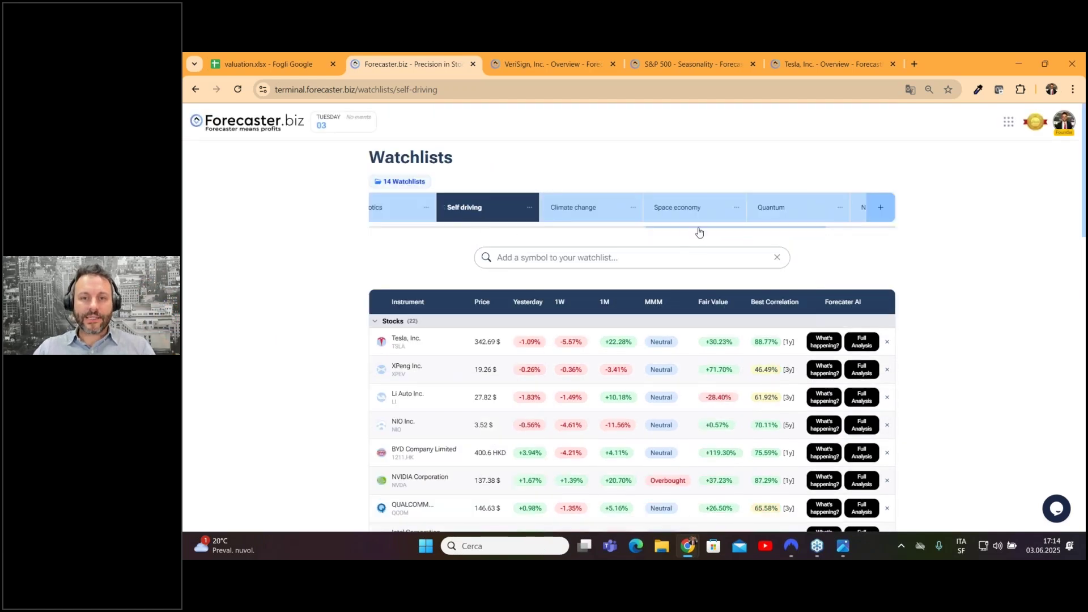
pyautogui.moveTo(698, 232)
pyautogui.mouseDown()
pyautogui.moveTo(596, 243)
pyautogui.moveTo(360, 231)
pyautogui.mouseUp()
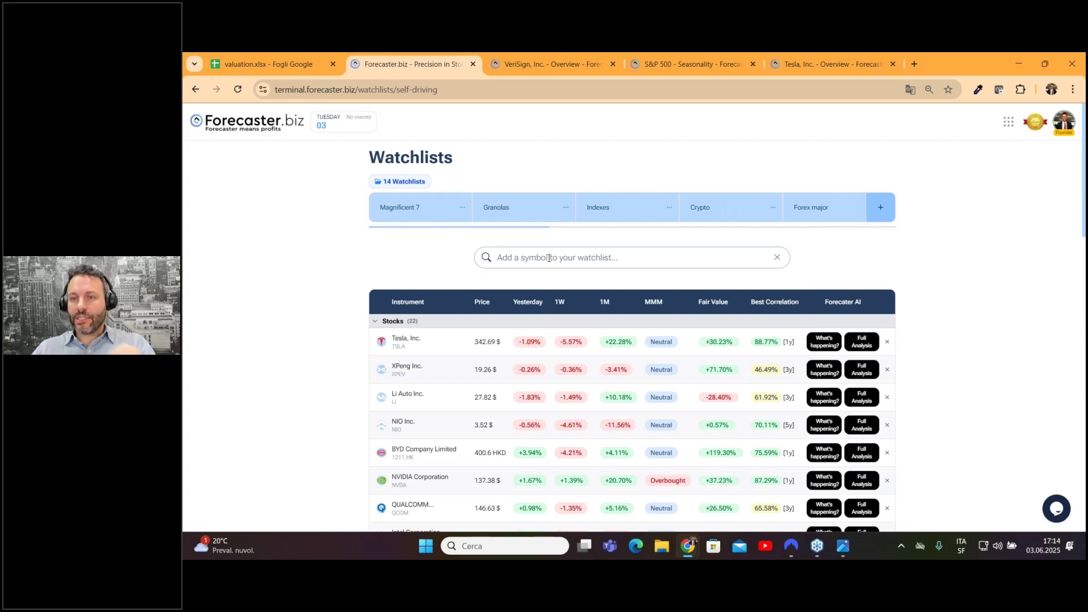
pyautogui.click(549, 257)
pyautogui.write('fer')
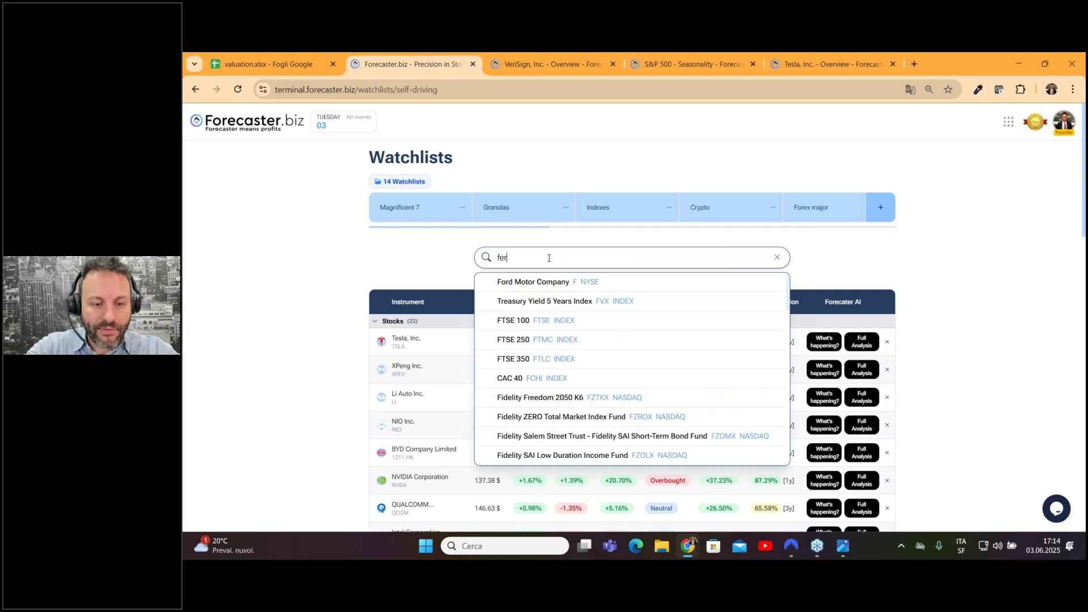
pyautogui.write('rar')
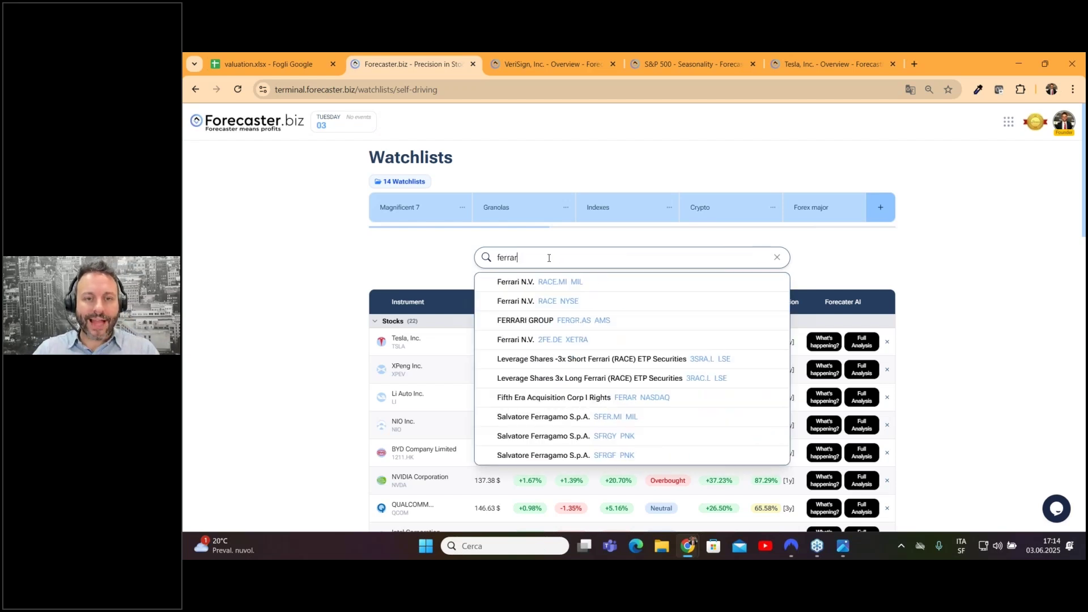
pyautogui.click(586, 303)
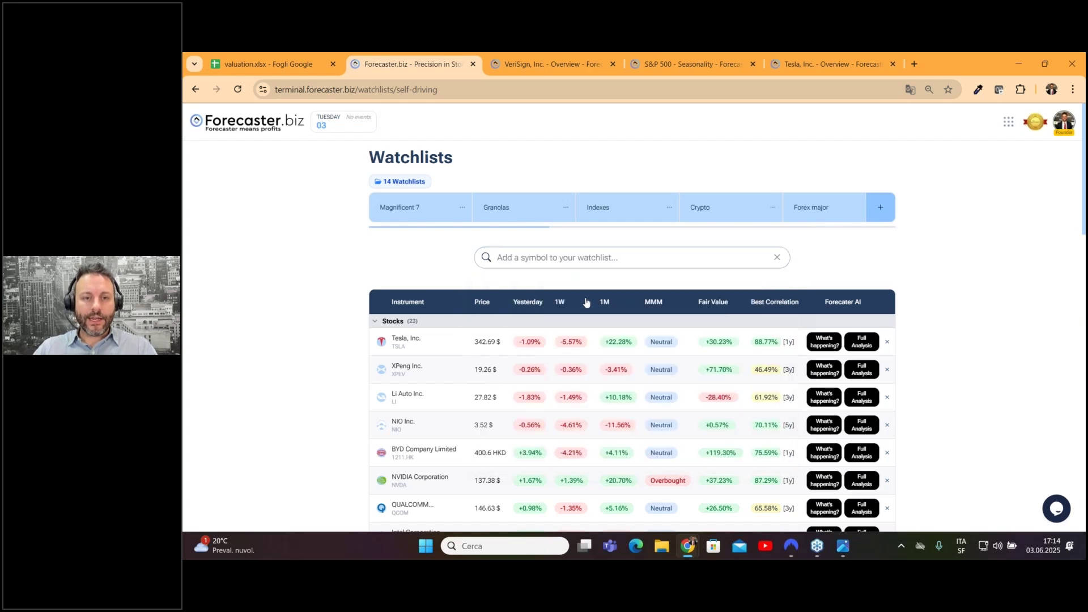
pyautogui.scroll(-2, 585, 306)
pyautogui.scroll(-2, 586, 319)
pyautogui.scroll(-2, 586, 332)
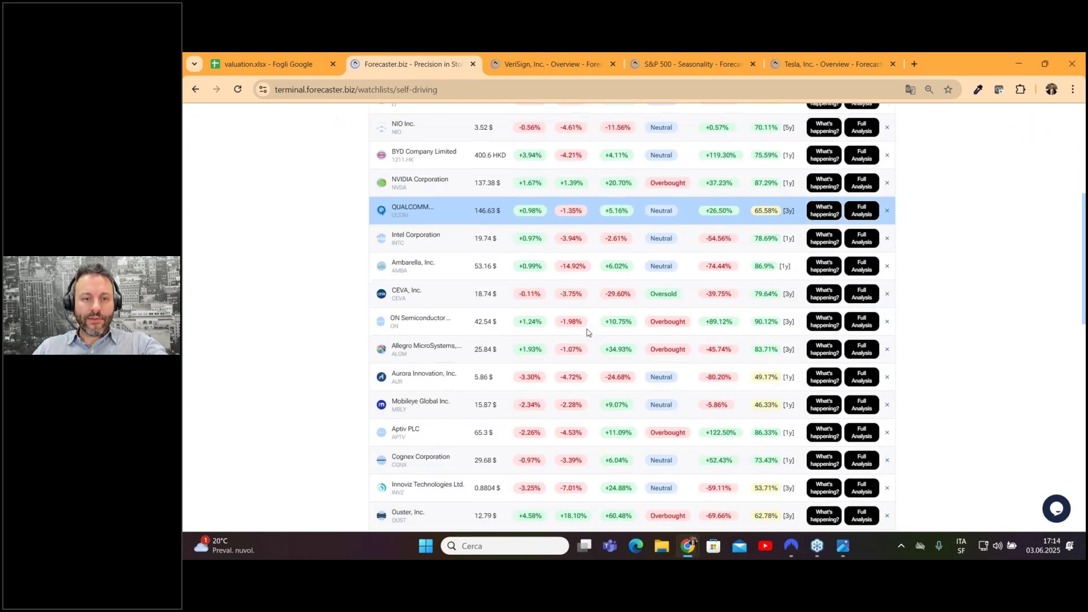
pyautogui.scroll(-5, 587, 332)
pyautogui.scroll(-1, 408, 315)
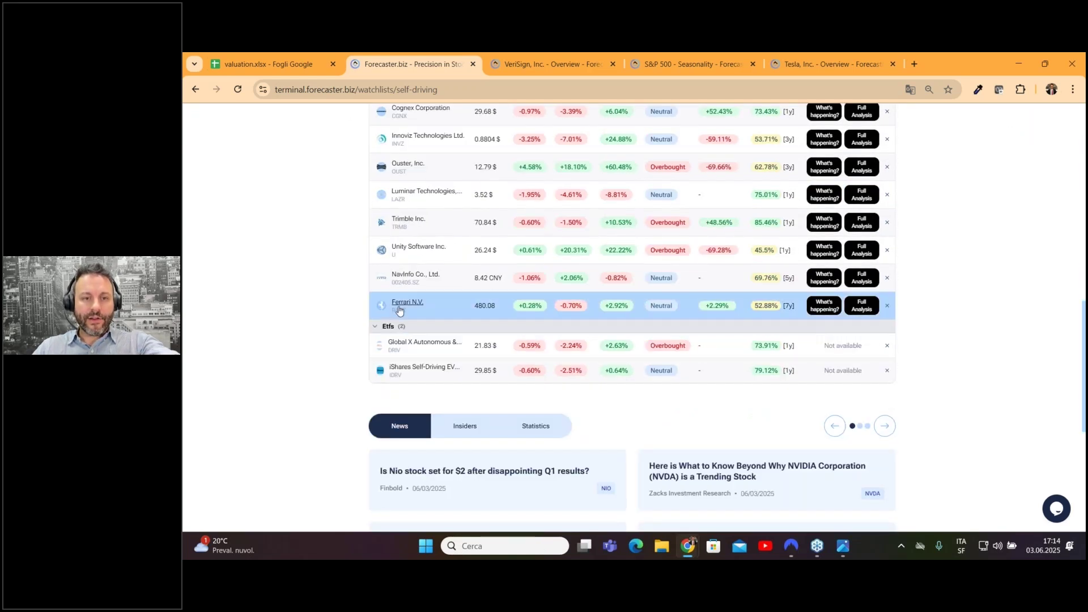
pyautogui.click(887, 307)
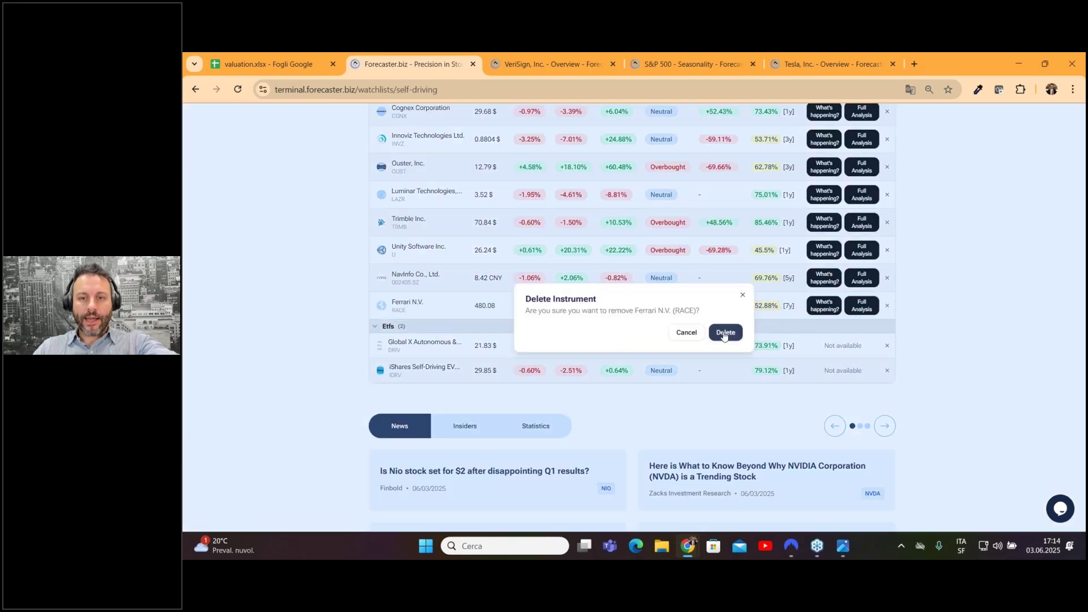
pyautogui.click(724, 332)
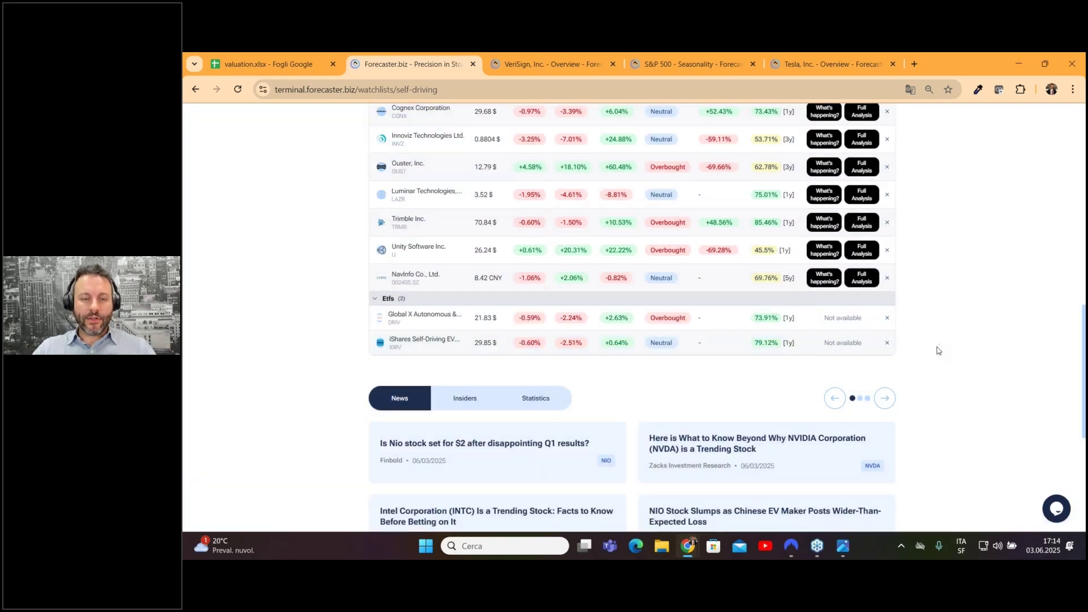
pyautogui.scroll(5, 937, 354)
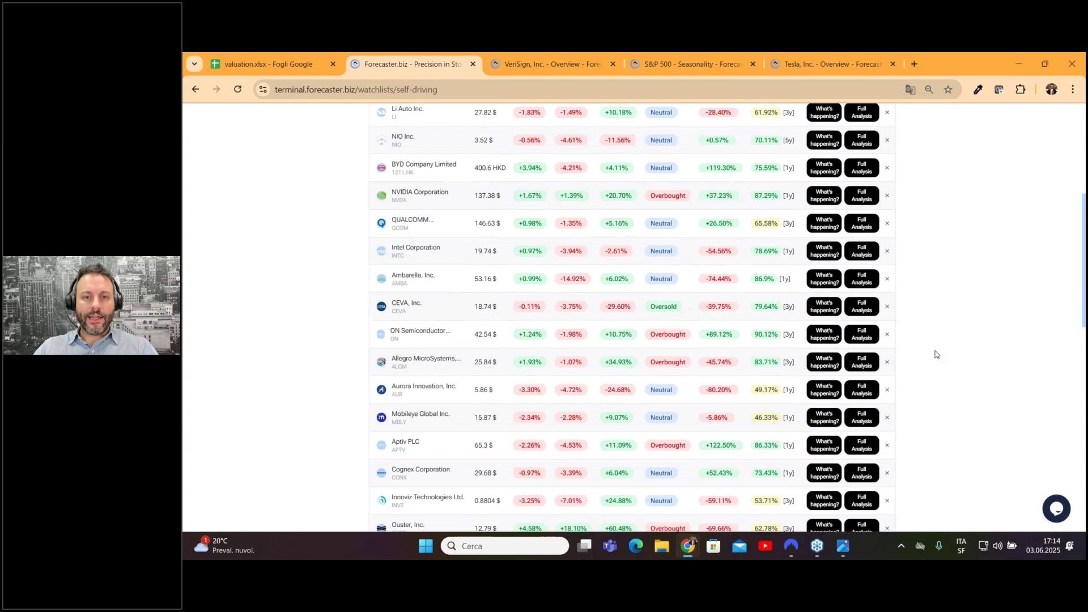
pyautogui.scroll(4, 936, 353)
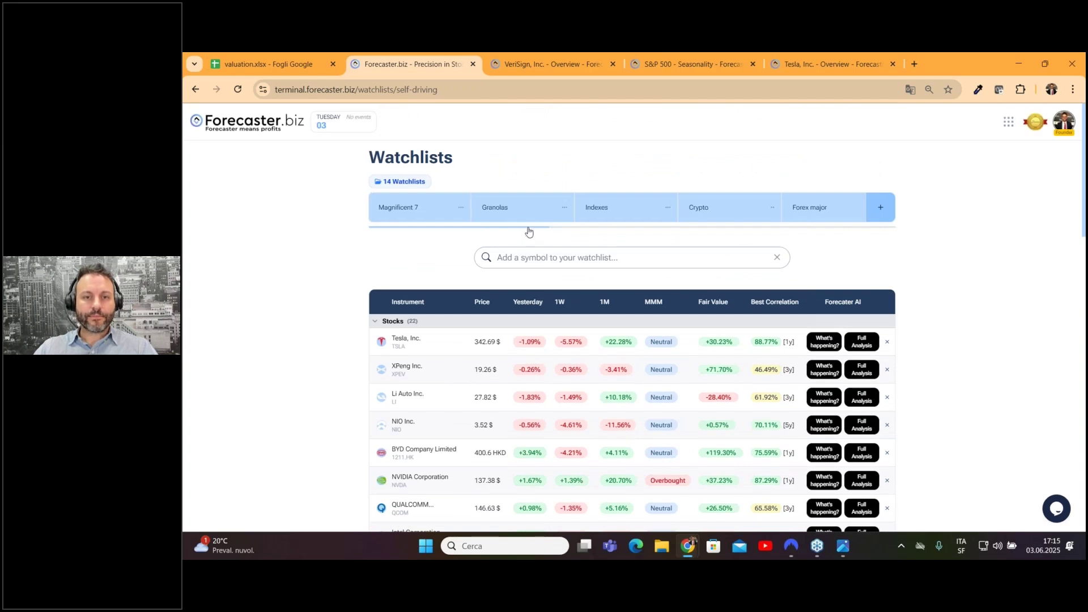
pyautogui.moveTo(525, 228); pyautogui.dragTo(687, 227)
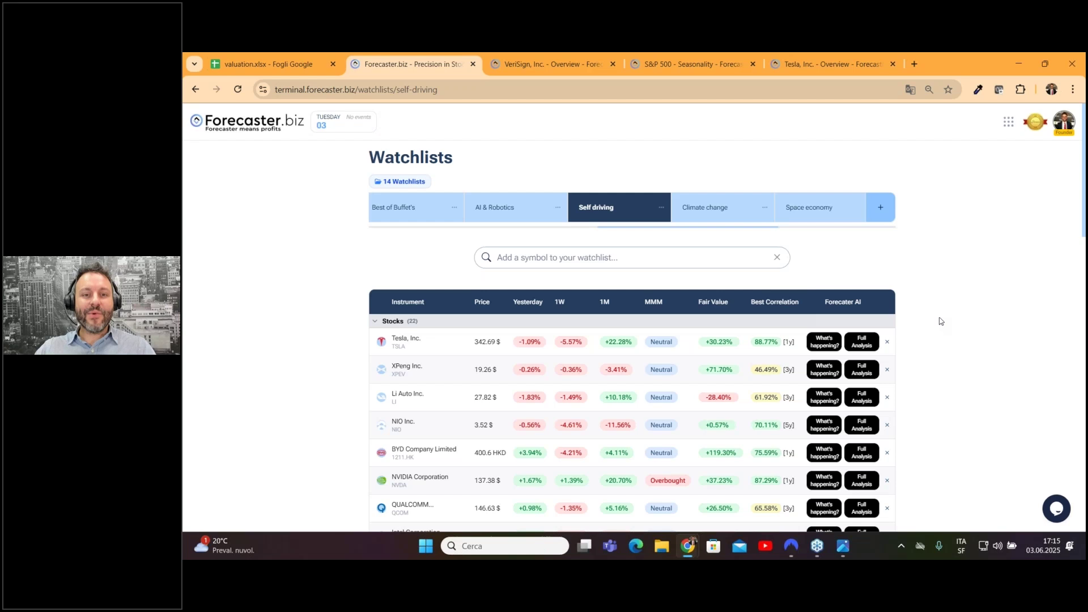
pyautogui.scroll(-1, 940, 320)
pyautogui.scroll(1, 941, 316)
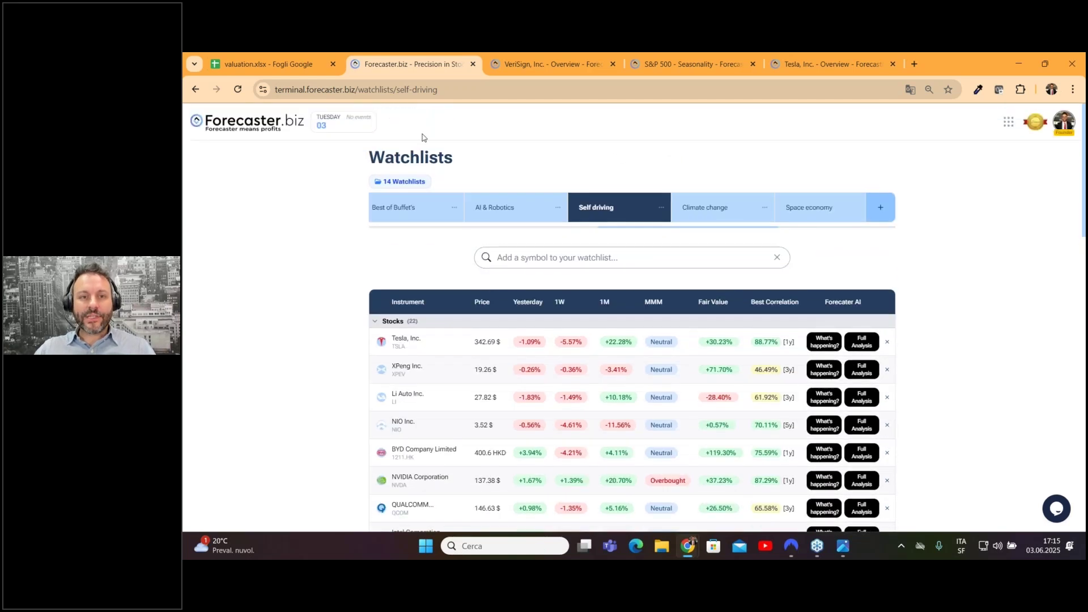
# Step: Search 'ferra' from the home page and open the Ferrari N.V. instrument page
pyautogui.click(253, 124)
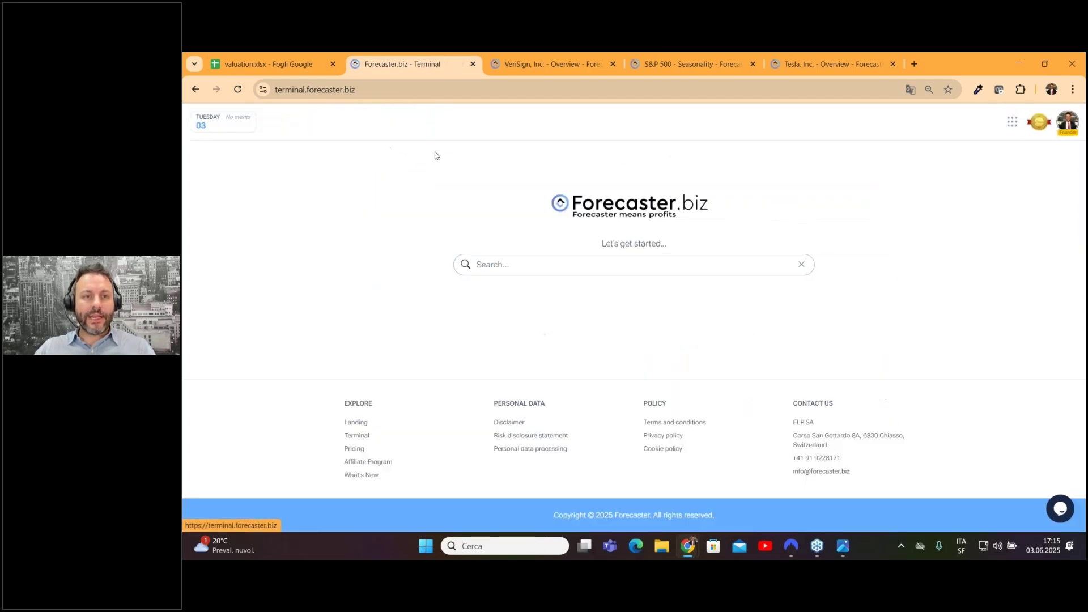
pyautogui.click(555, 264)
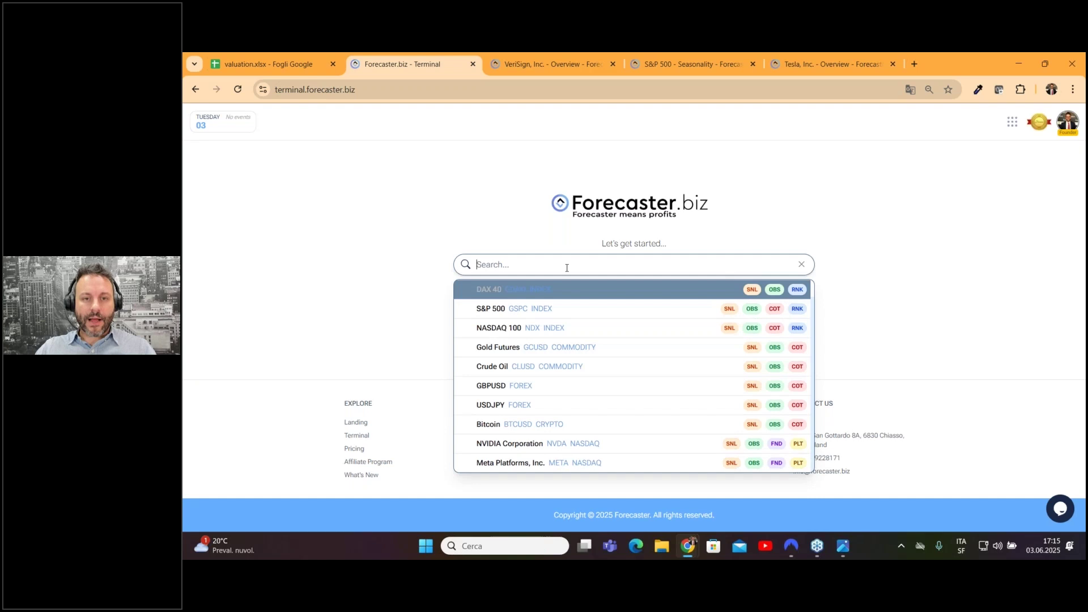
pyautogui.write('ferr')
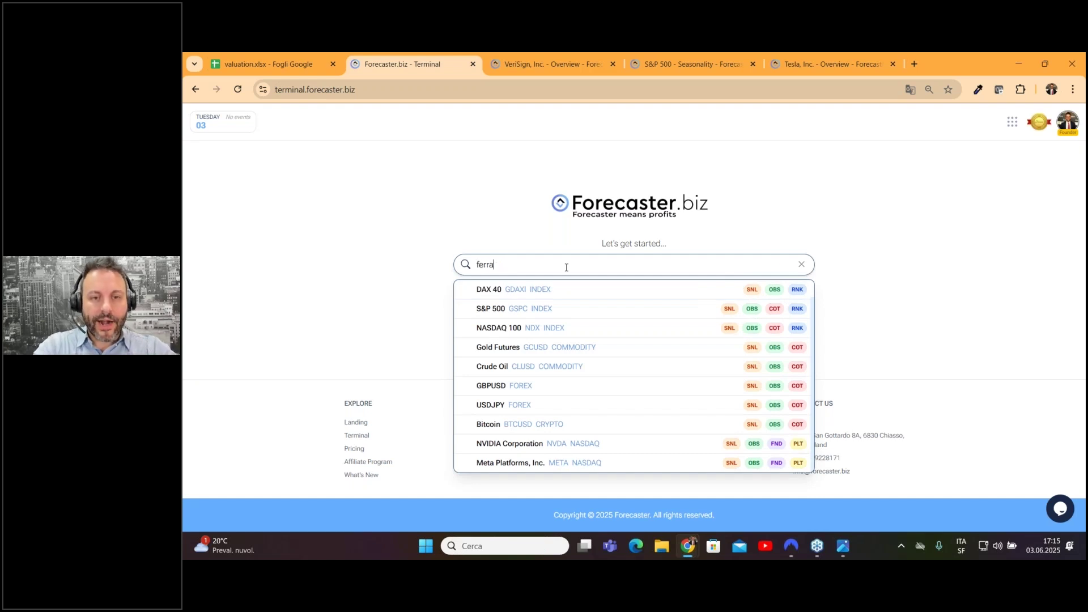
pyautogui.write('a')
pyautogui.click(595, 289)
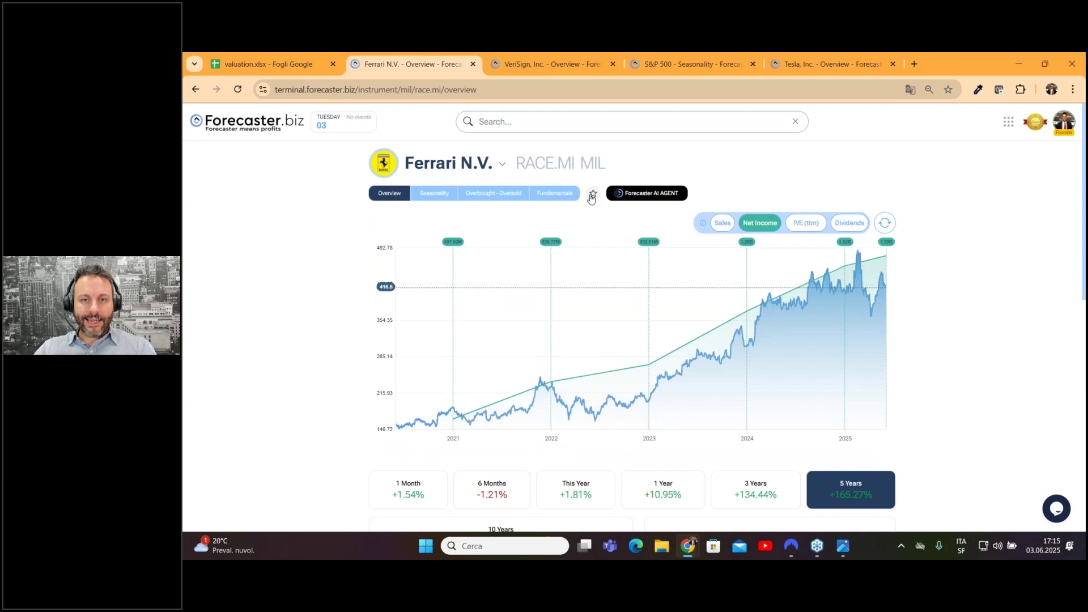
# Step: Add Ferrari N.V. to a newly created watchlist named 'super cars'
pyautogui.click(592, 195)
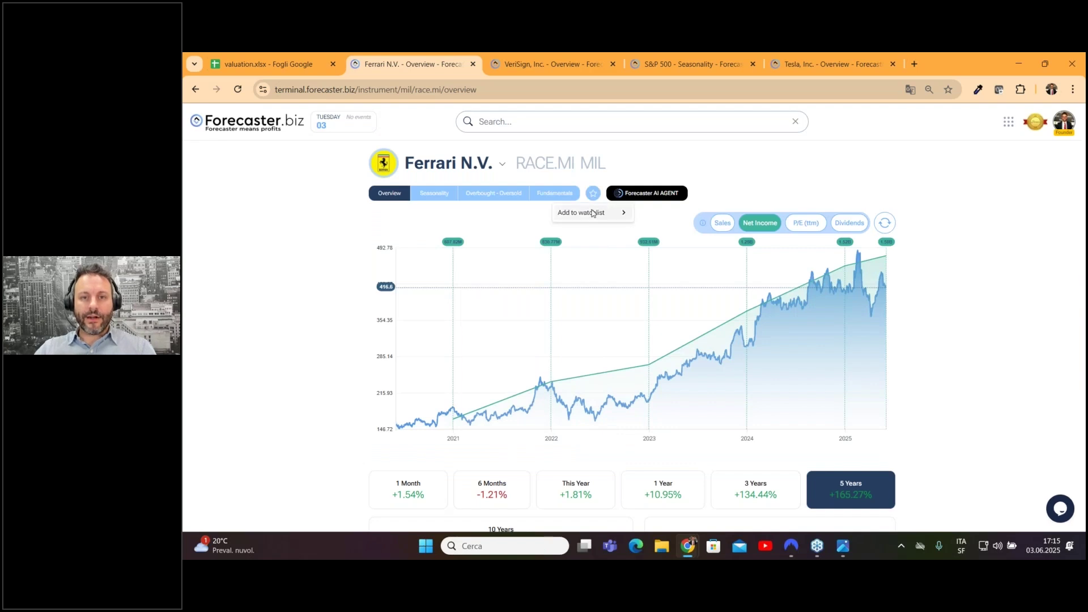
pyautogui.click(617, 213)
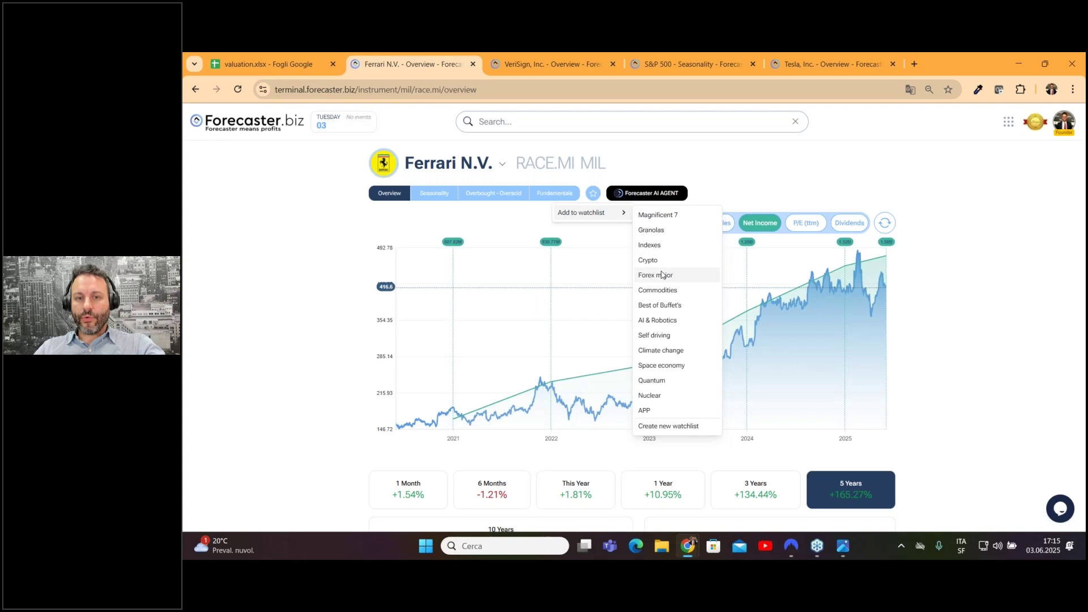
pyautogui.click(671, 427)
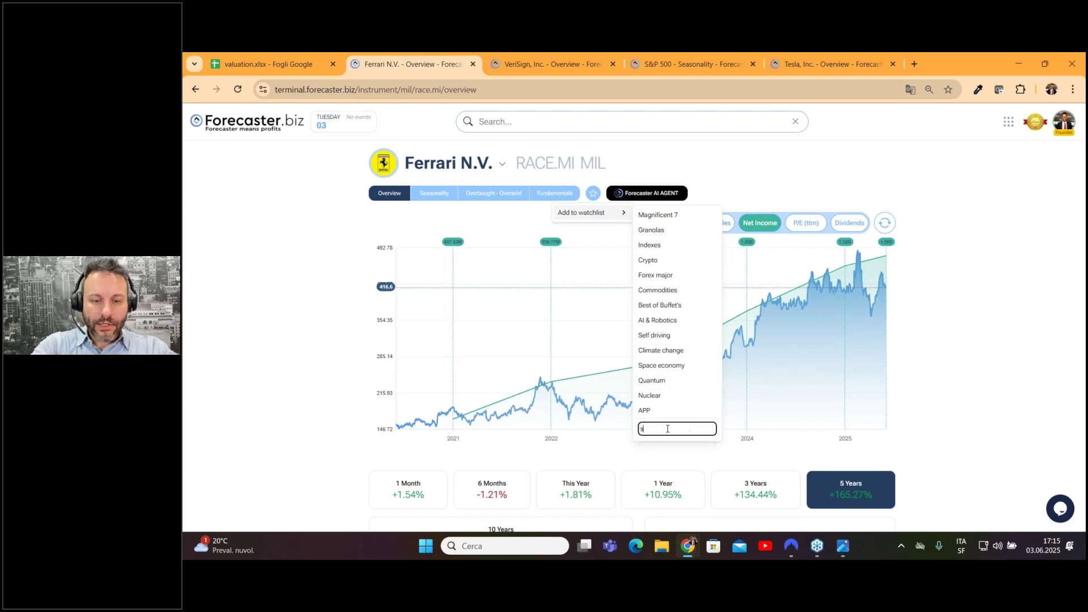
pyautogui.write('super cars')
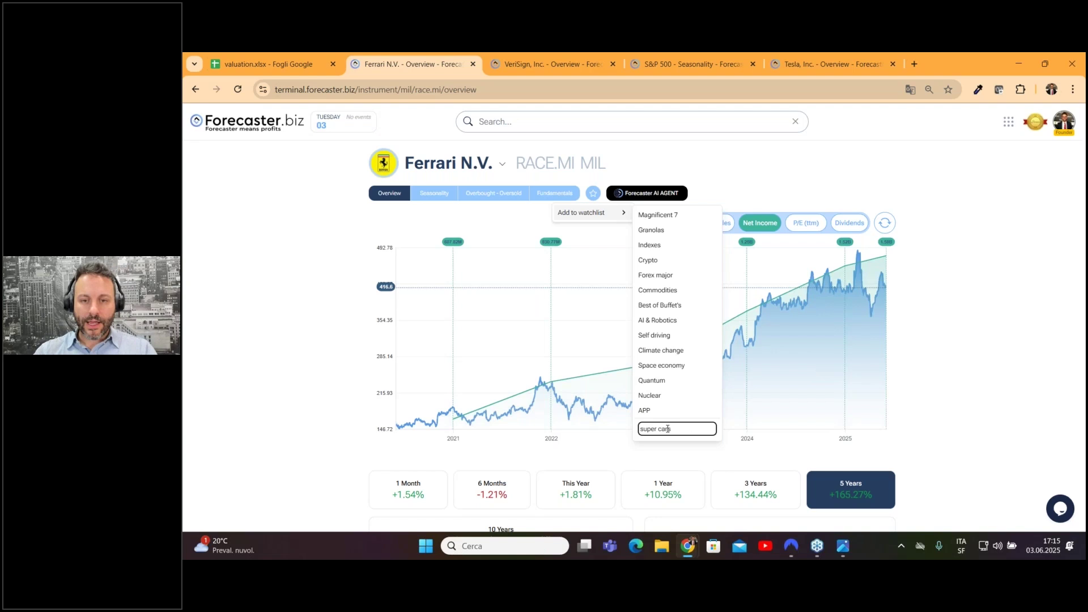
pyautogui.press('Return')
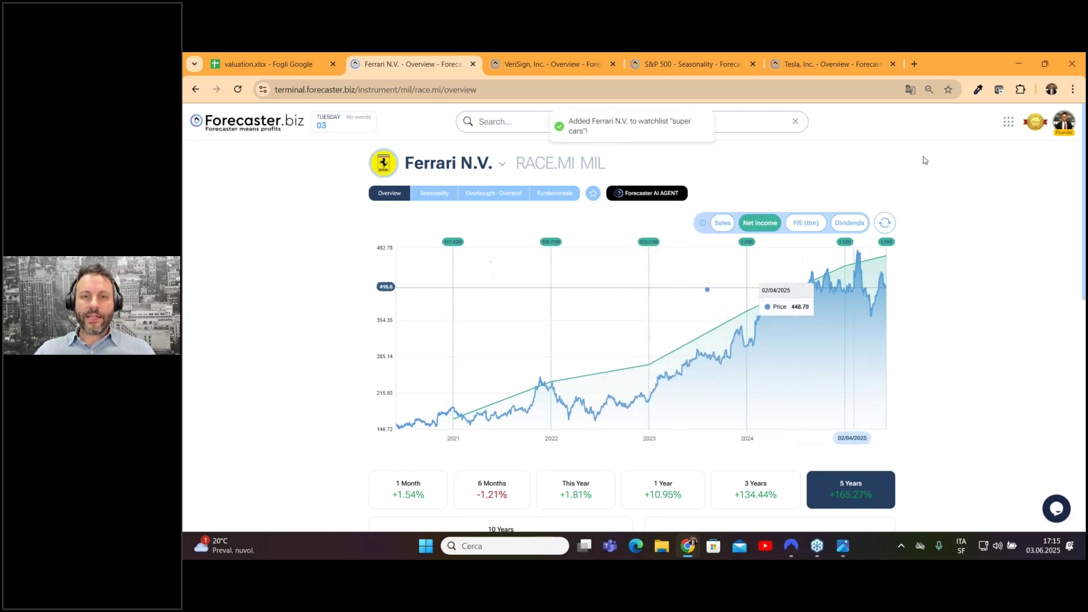
pyautogui.click(1007, 123)
# Step: In the super cars watchlist, add then remove Porsche Automobil Holding SE, and open its options
pyautogui.click(942, 161)
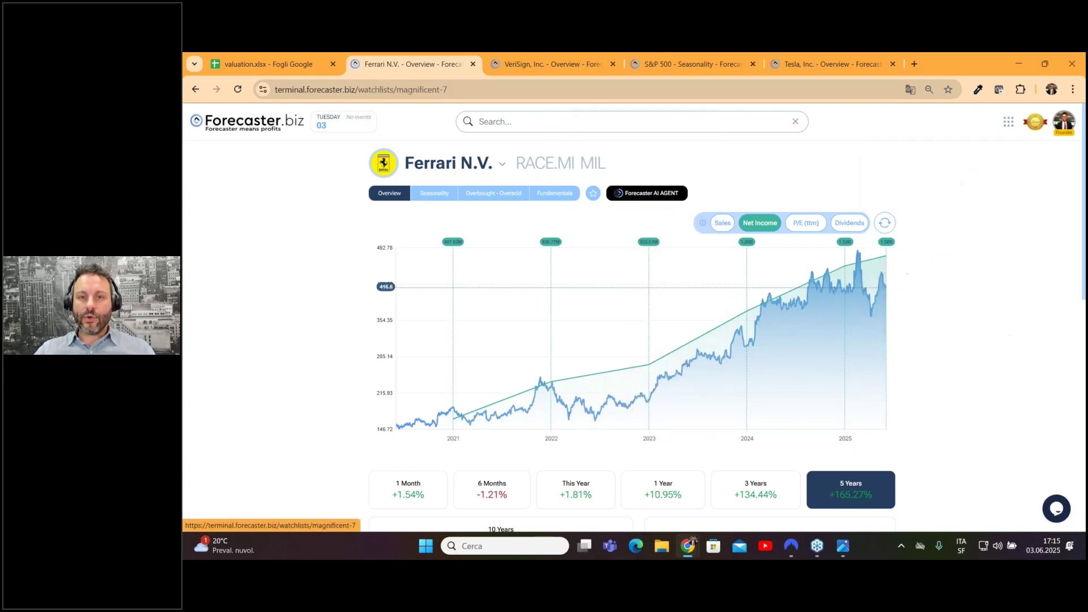
pyautogui.moveTo(462, 229); pyautogui.dragTo(834, 233)
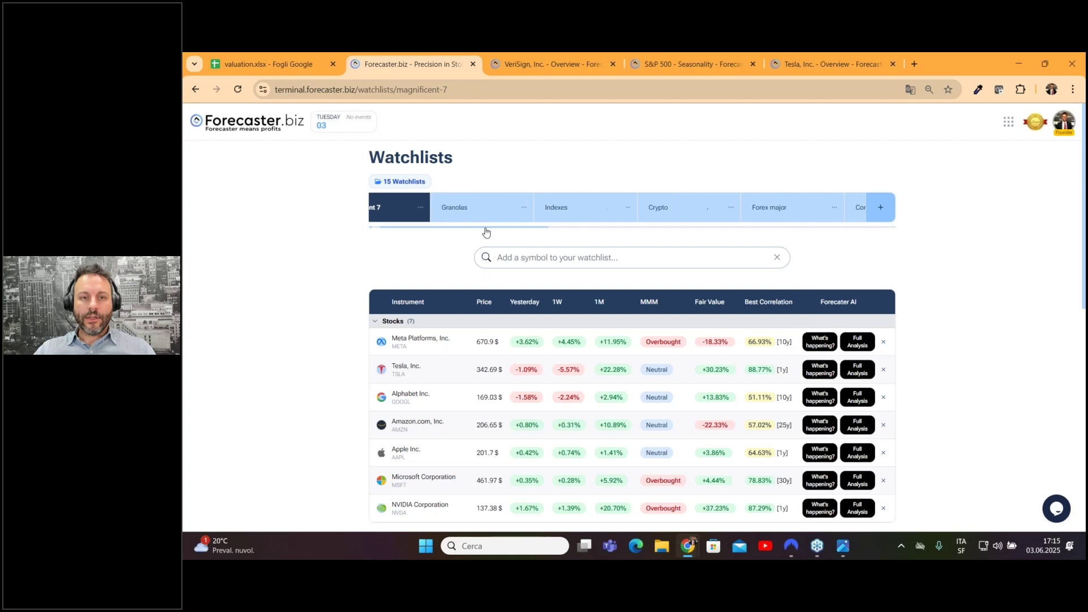
pyautogui.click(799, 211)
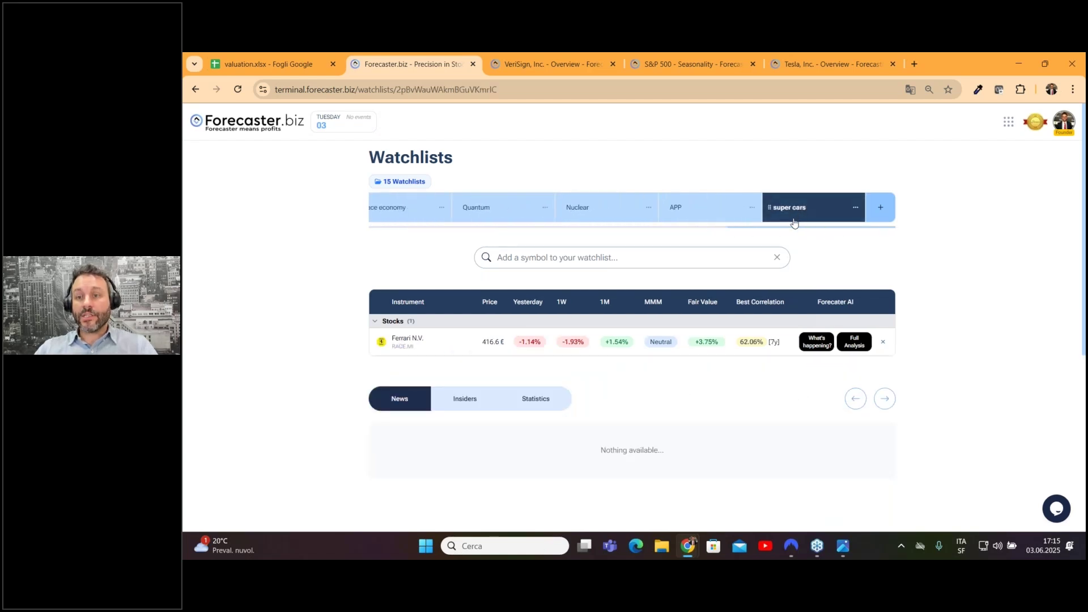
pyautogui.click(588, 257)
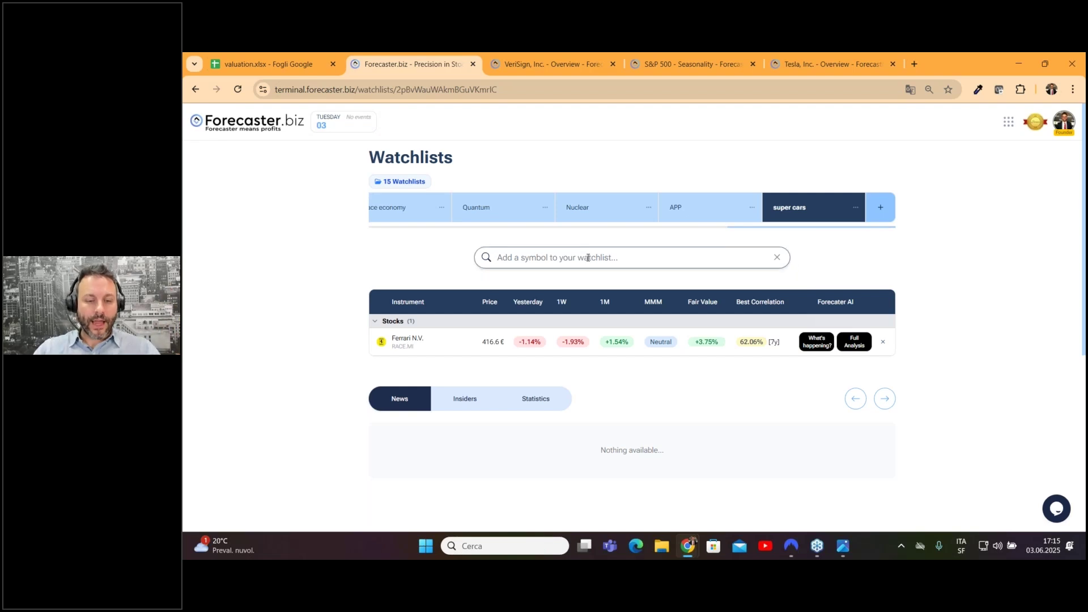
pyautogui.write('por')
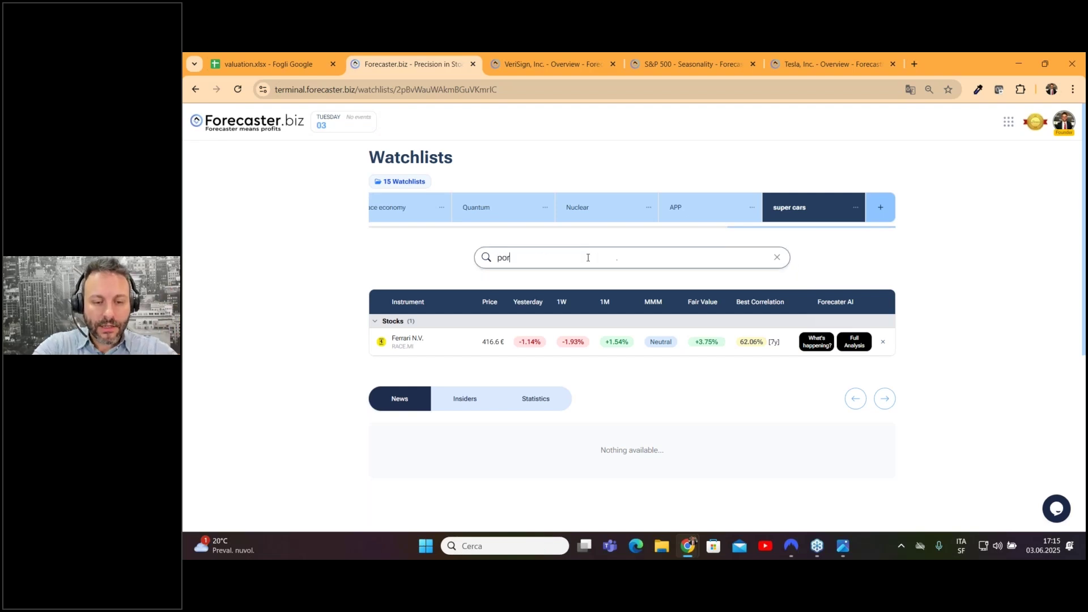
pyautogui.click(649, 304)
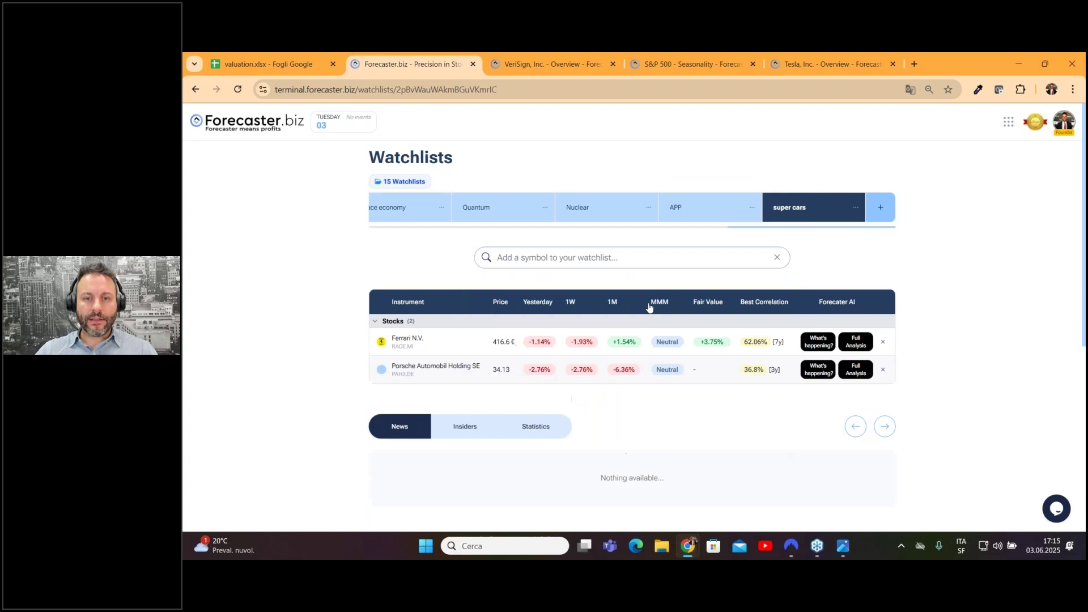
pyautogui.click(855, 207)
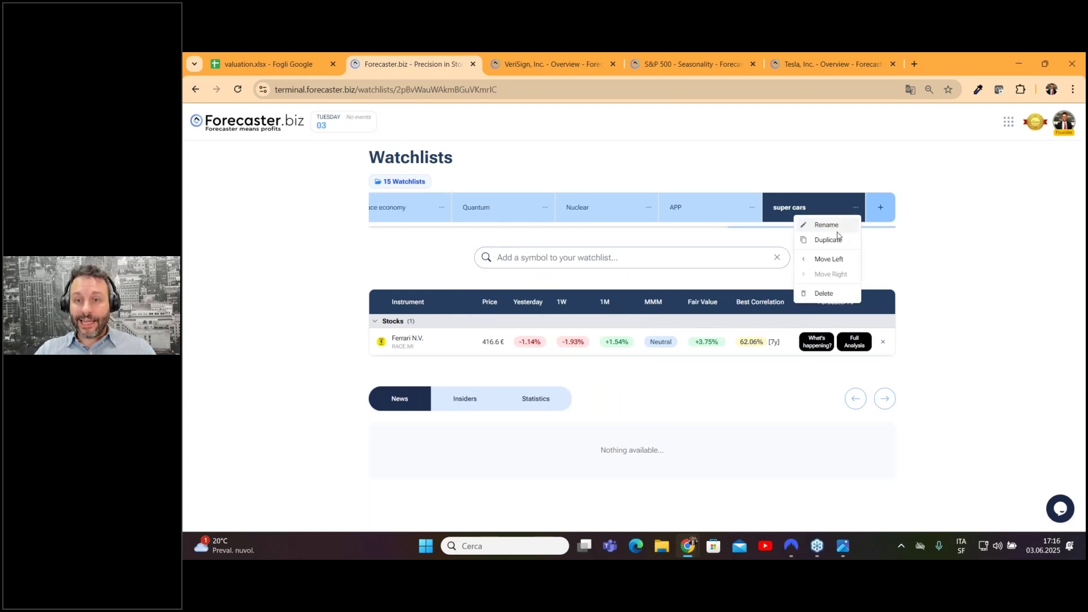
# Step: Delete the 'super cars' watchlist from its tab menu and confirm, leaving 14 watchlists
pyautogui.click(826, 294)
pyautogui.click(724, 338)
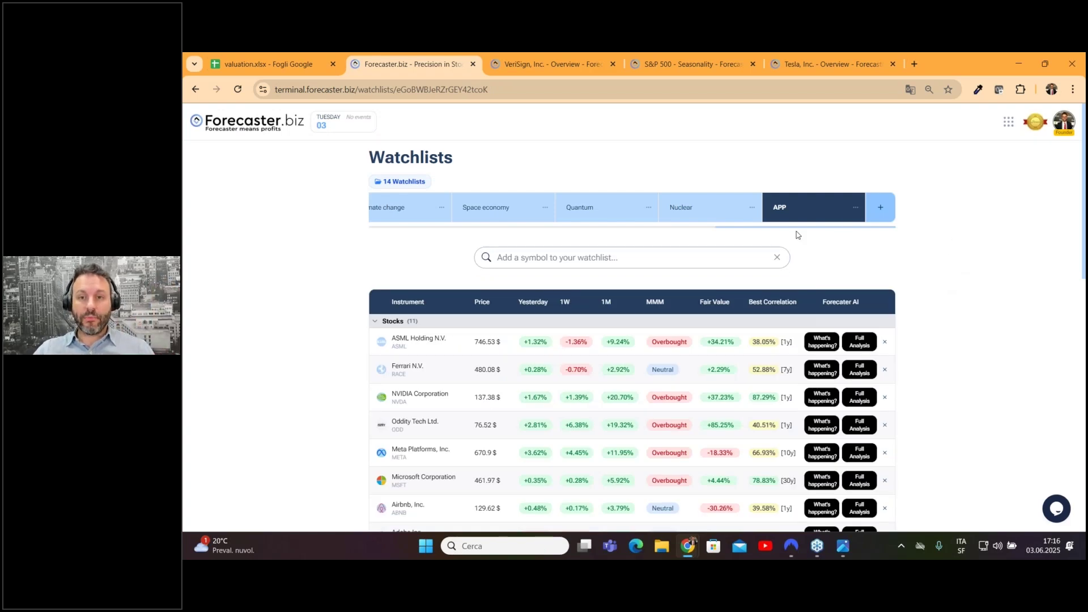
pyautogui.moveTo(797, 228); pyautogui.dragTo(427, 228)
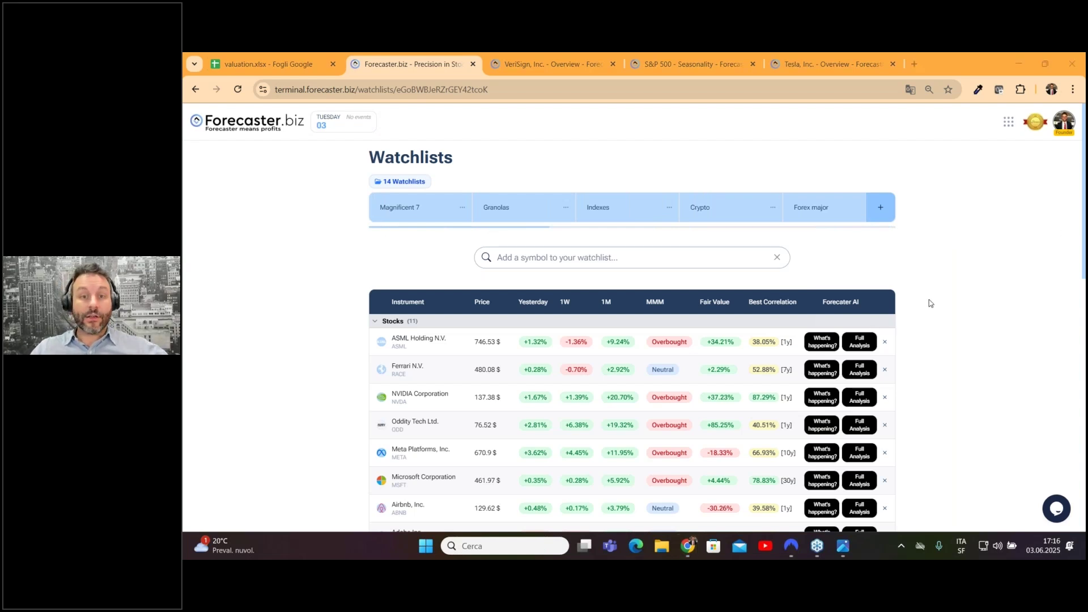
pyautogui.scroll(-1, 1035, 328)
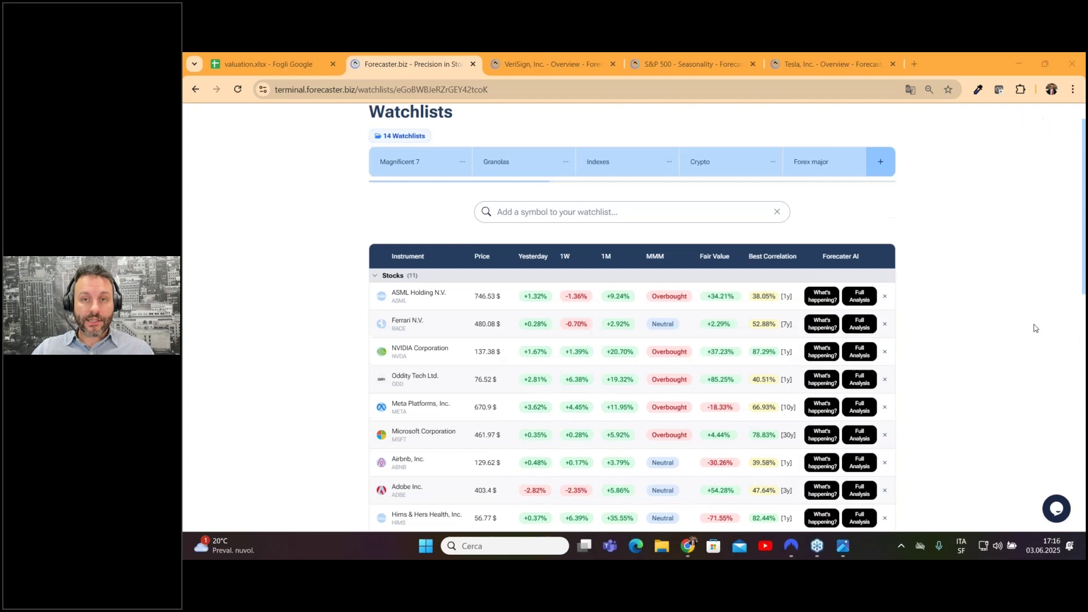
# Step: Open Magnificent 7 and sort by Instrument, Price, Yesterday, then 1W, putting Meta first
pyautogui.click(409, 150)
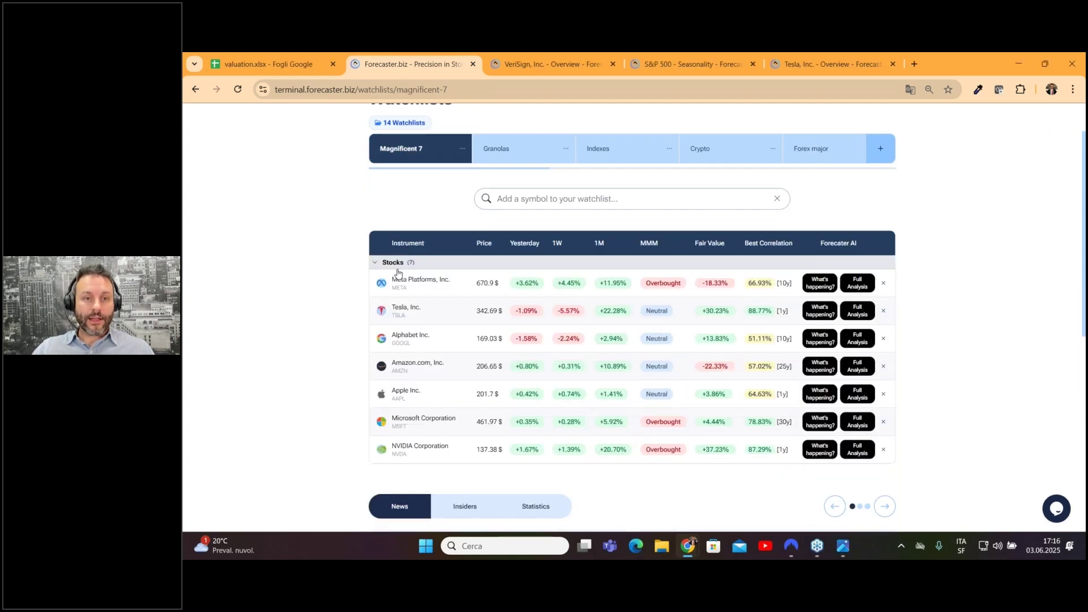
pyautogui.click(417, 246)
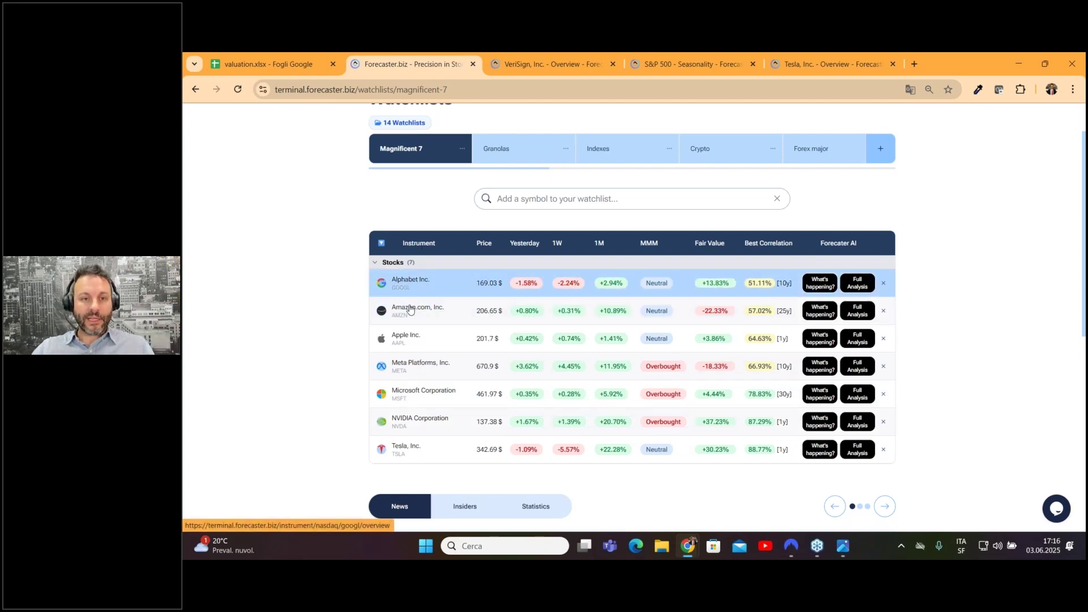
pyautogui.click(487, 244)
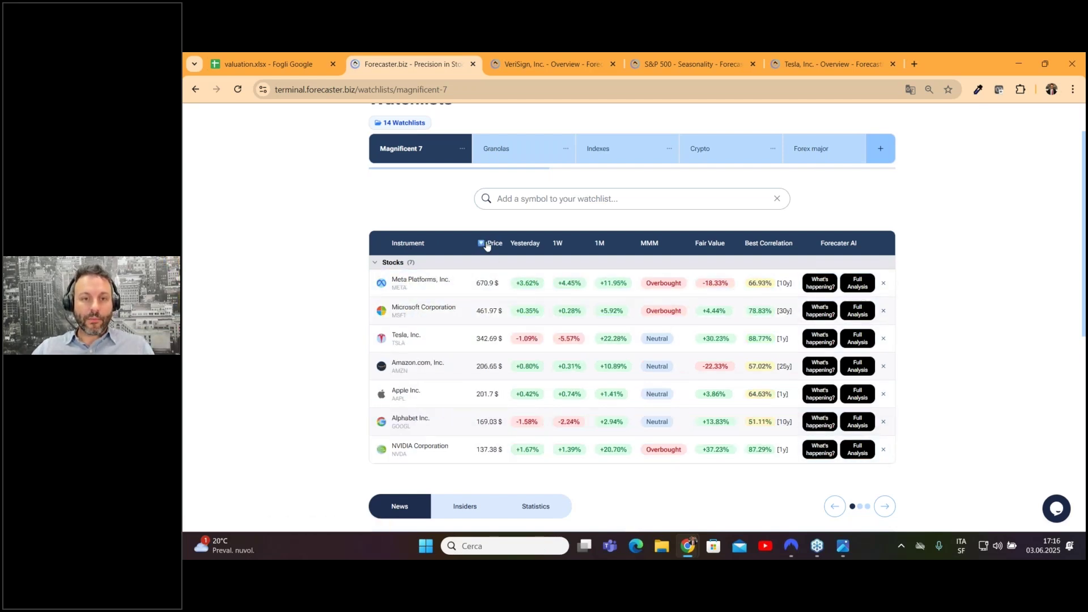
pyautogui.click(519, 244)
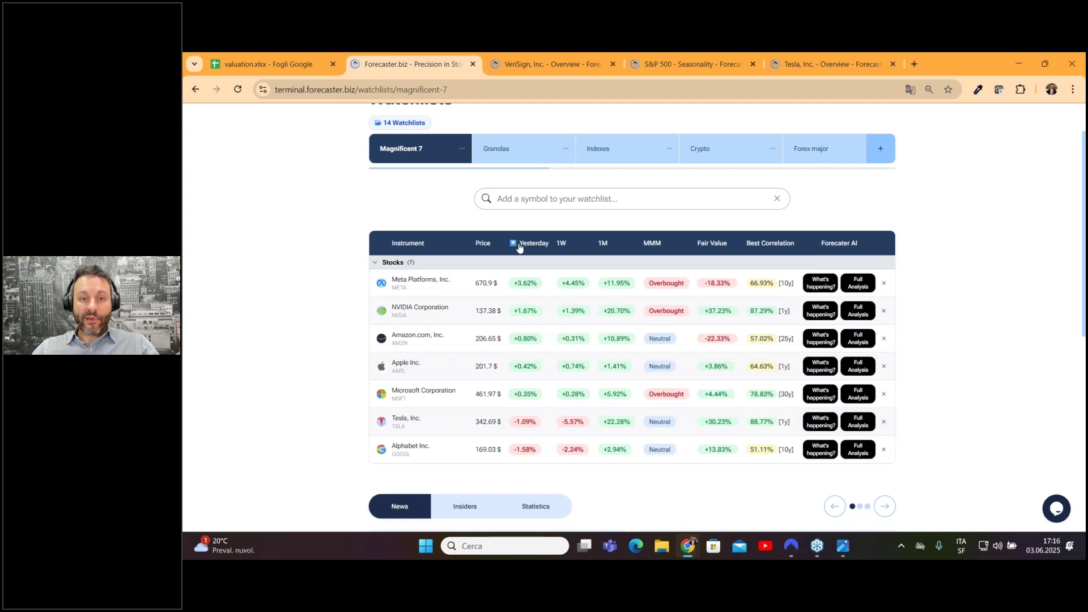
pyautogui.click(561, 244)
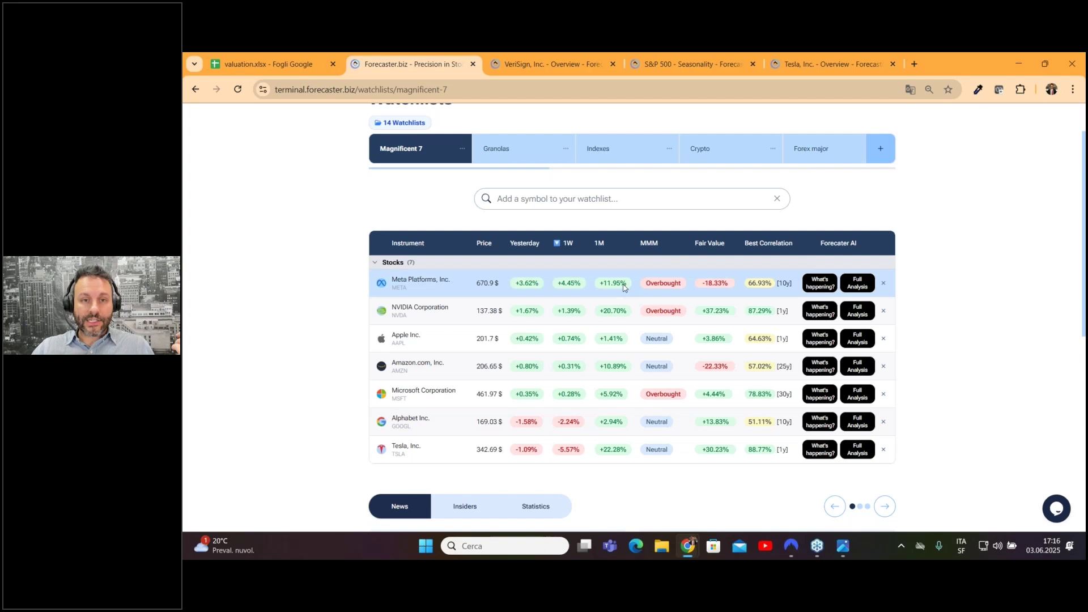
# Step: View Meta's Overbought badge analysis in a new tab, then return to the watchlist tab
pyautogui.click(662, 284)
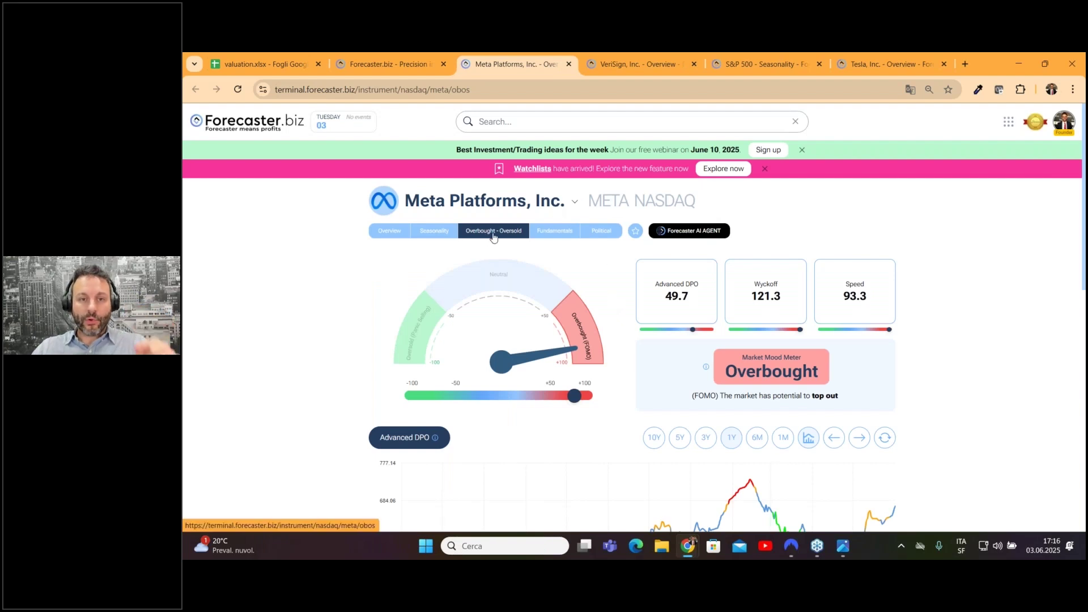
pyautogui.scroll(-1, 561, 298)
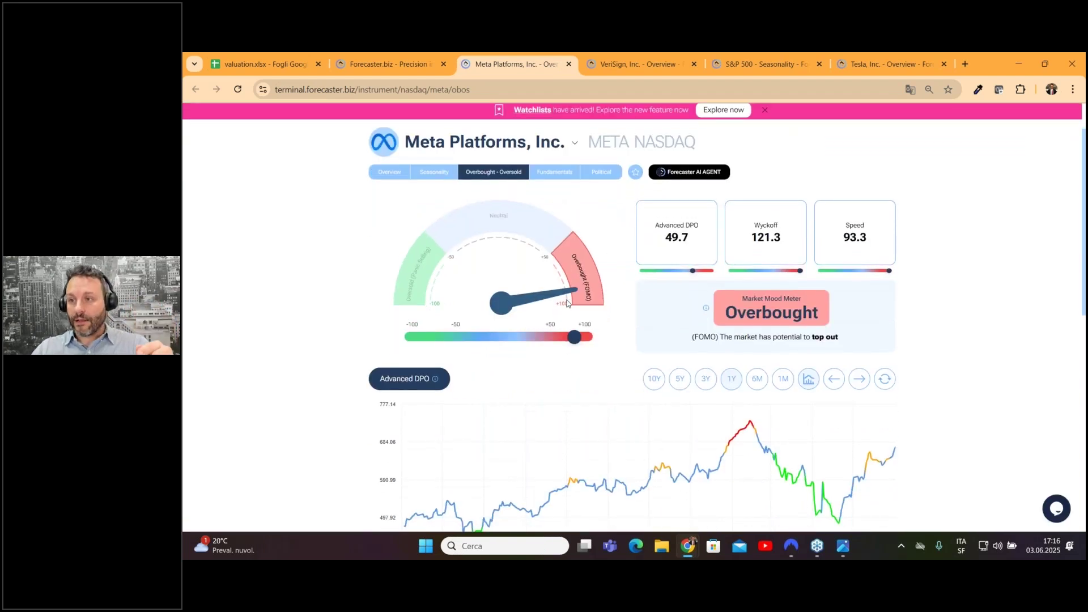
pyautogui.click(390, 64)
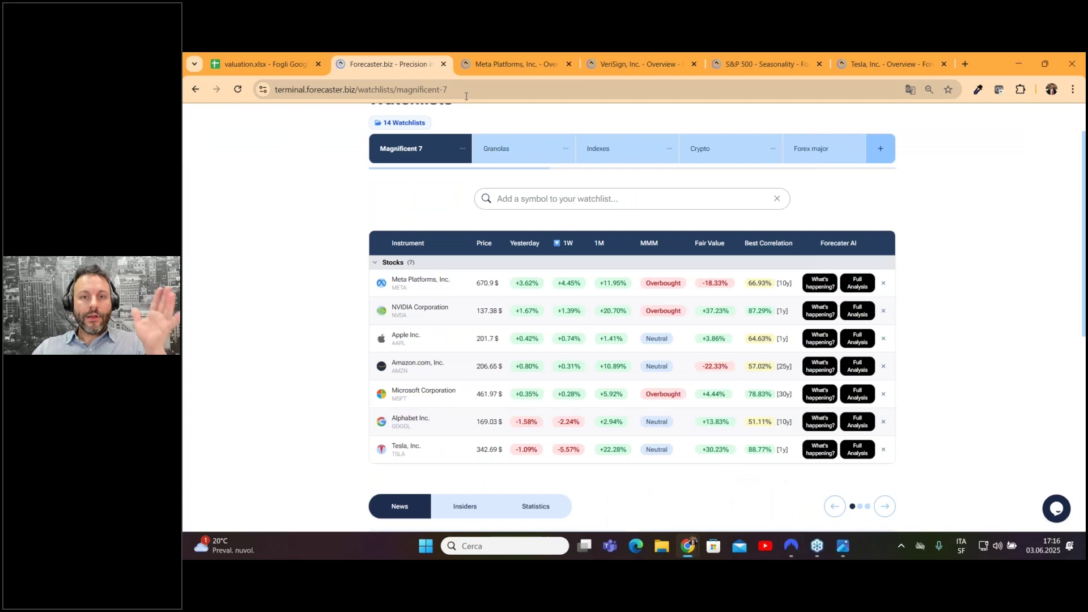
pyautogui.scroll(2, 930, 296)
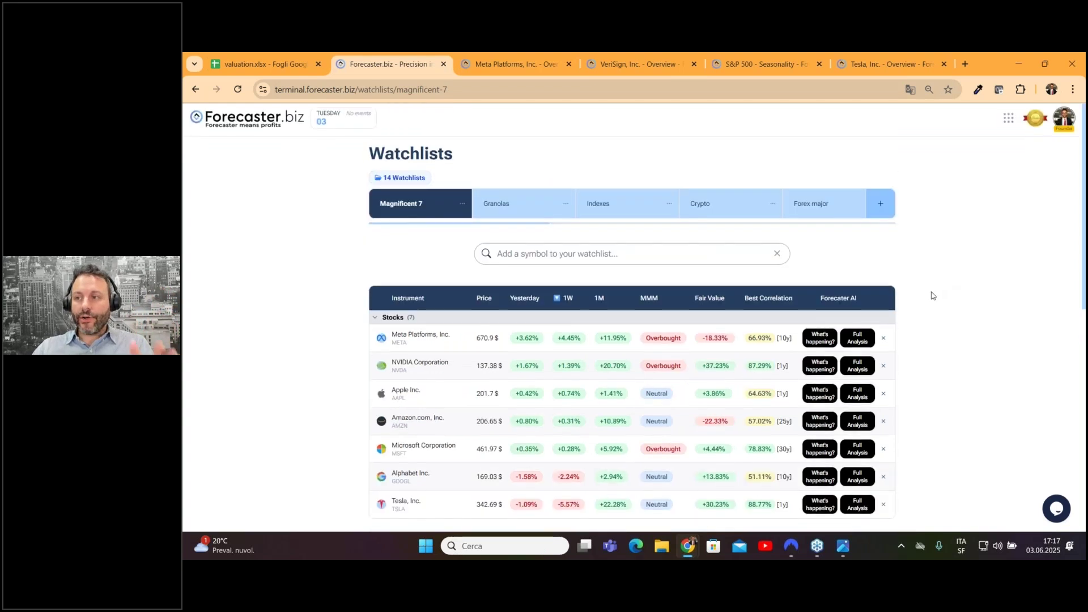
pyautogui.scroll(-2, 931, 295)
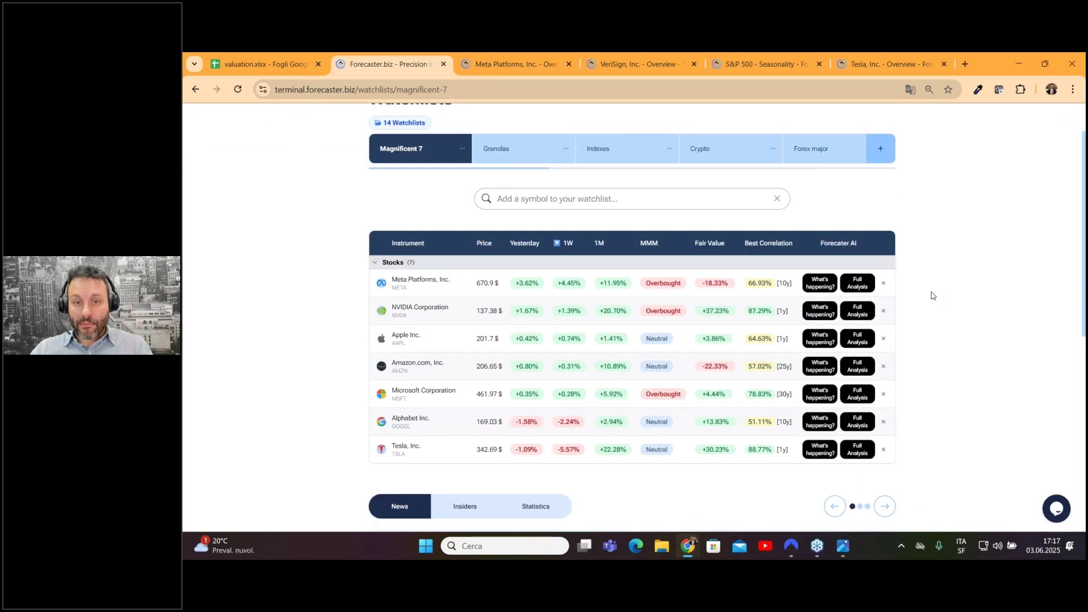